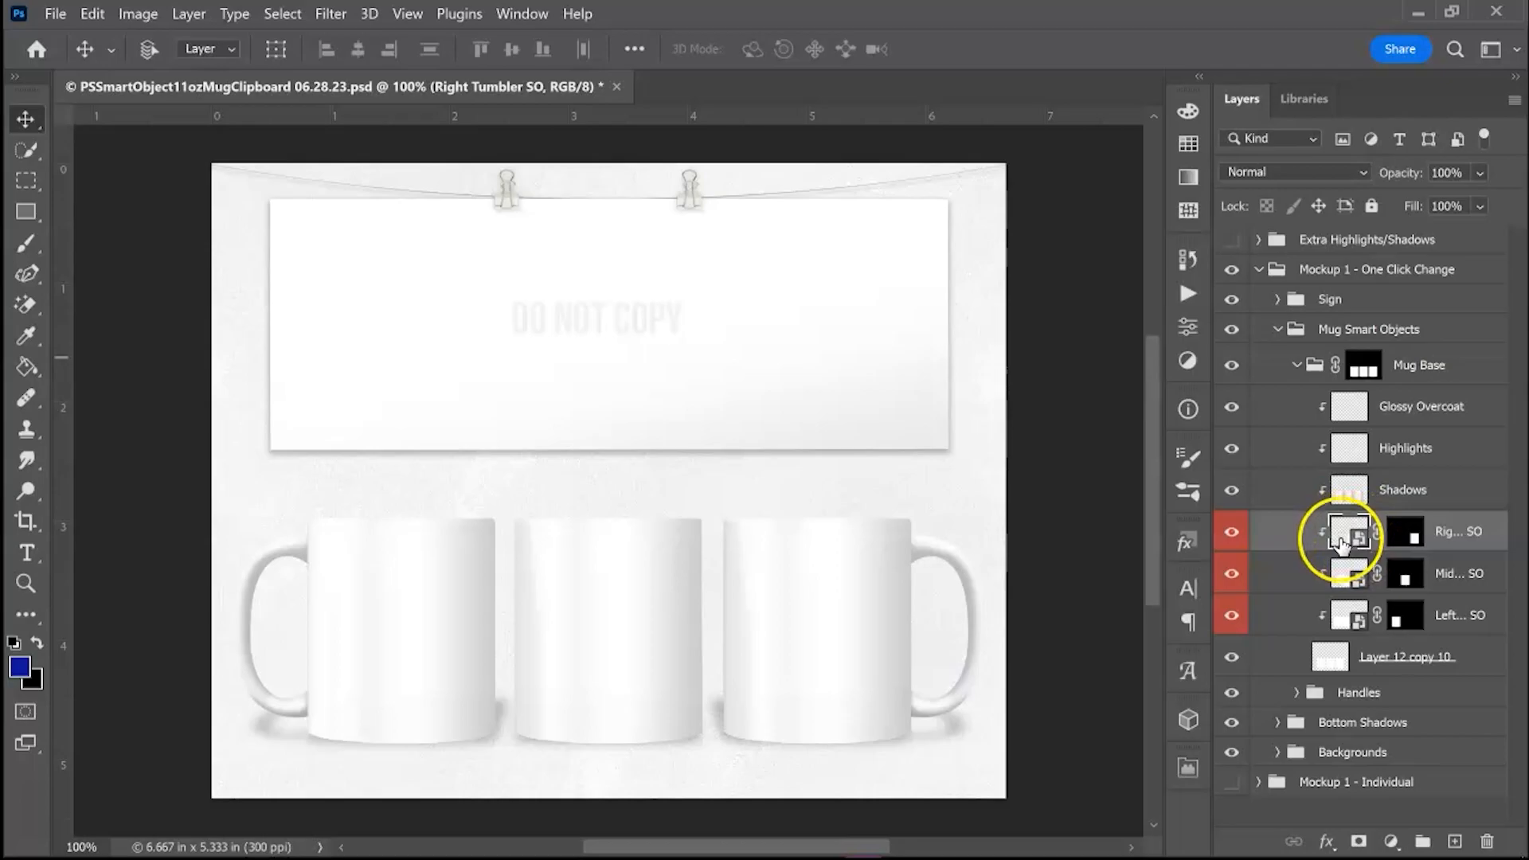
Open the Right Tumbler SO smart object contents and open Proverbs 31 13 Rainbow Glitter Crochet 11 oz Mug.jpg from the 2023 Designs ~Mugs folder
{"action": "double_click", "coordinate": [1345, 543]}
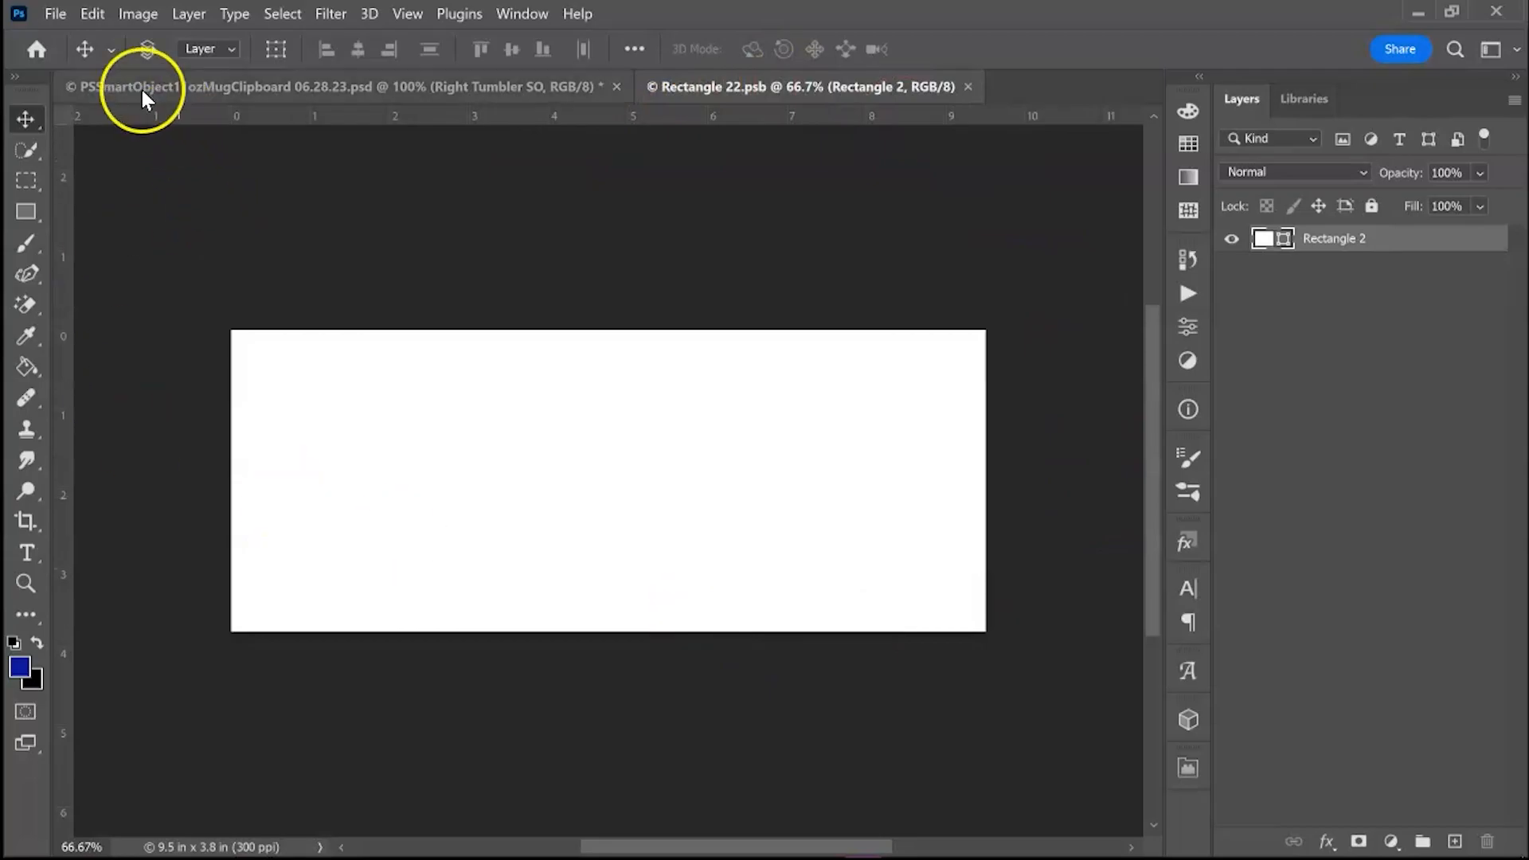
{"action": "left_click", "coordinate": [59, 15]}
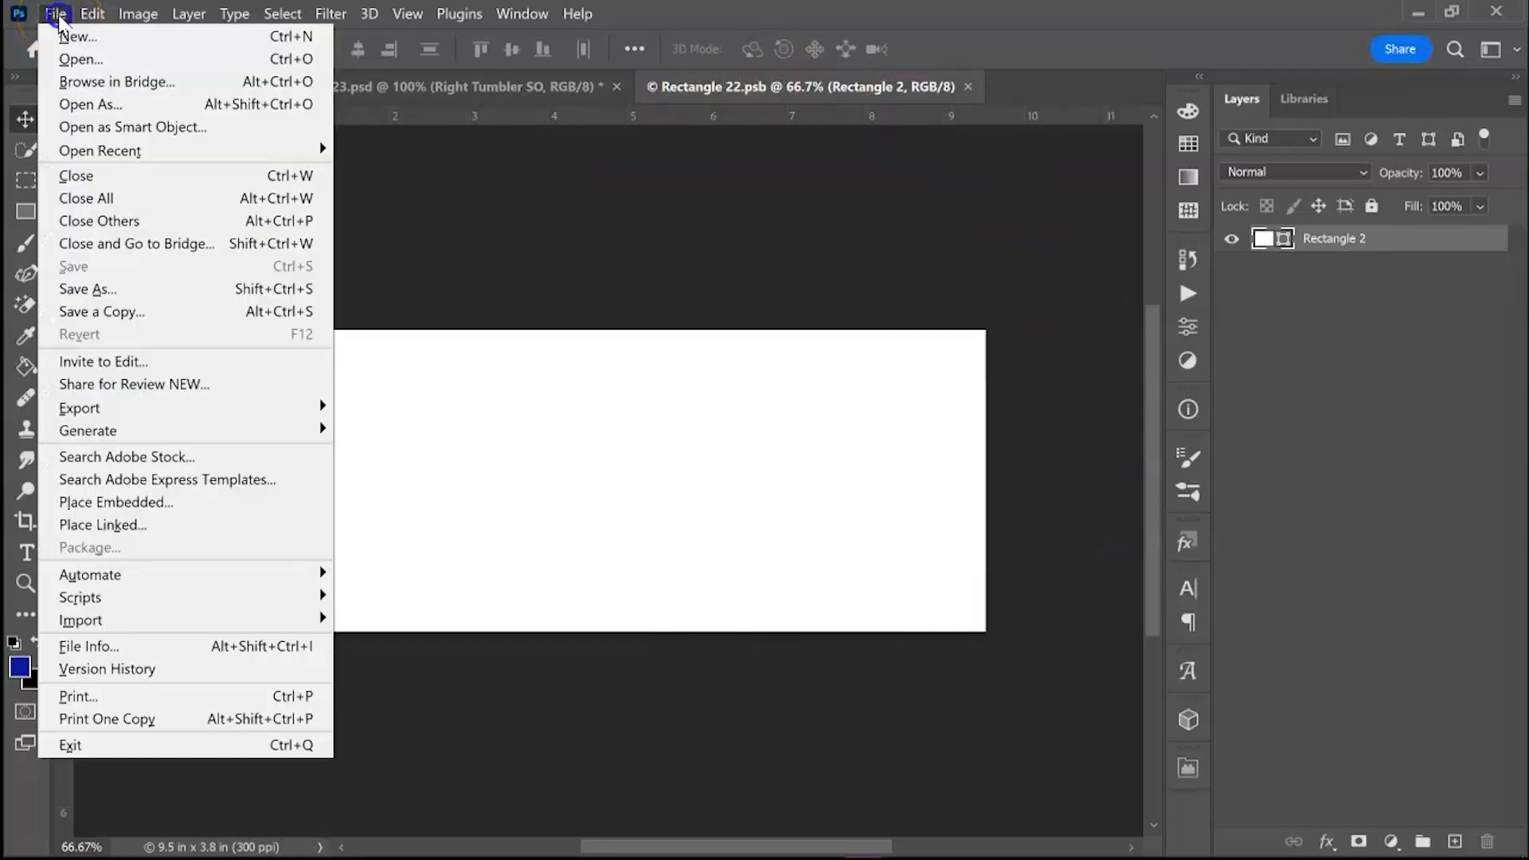
{"action": "left_click", "coordinate": [60, 56]}
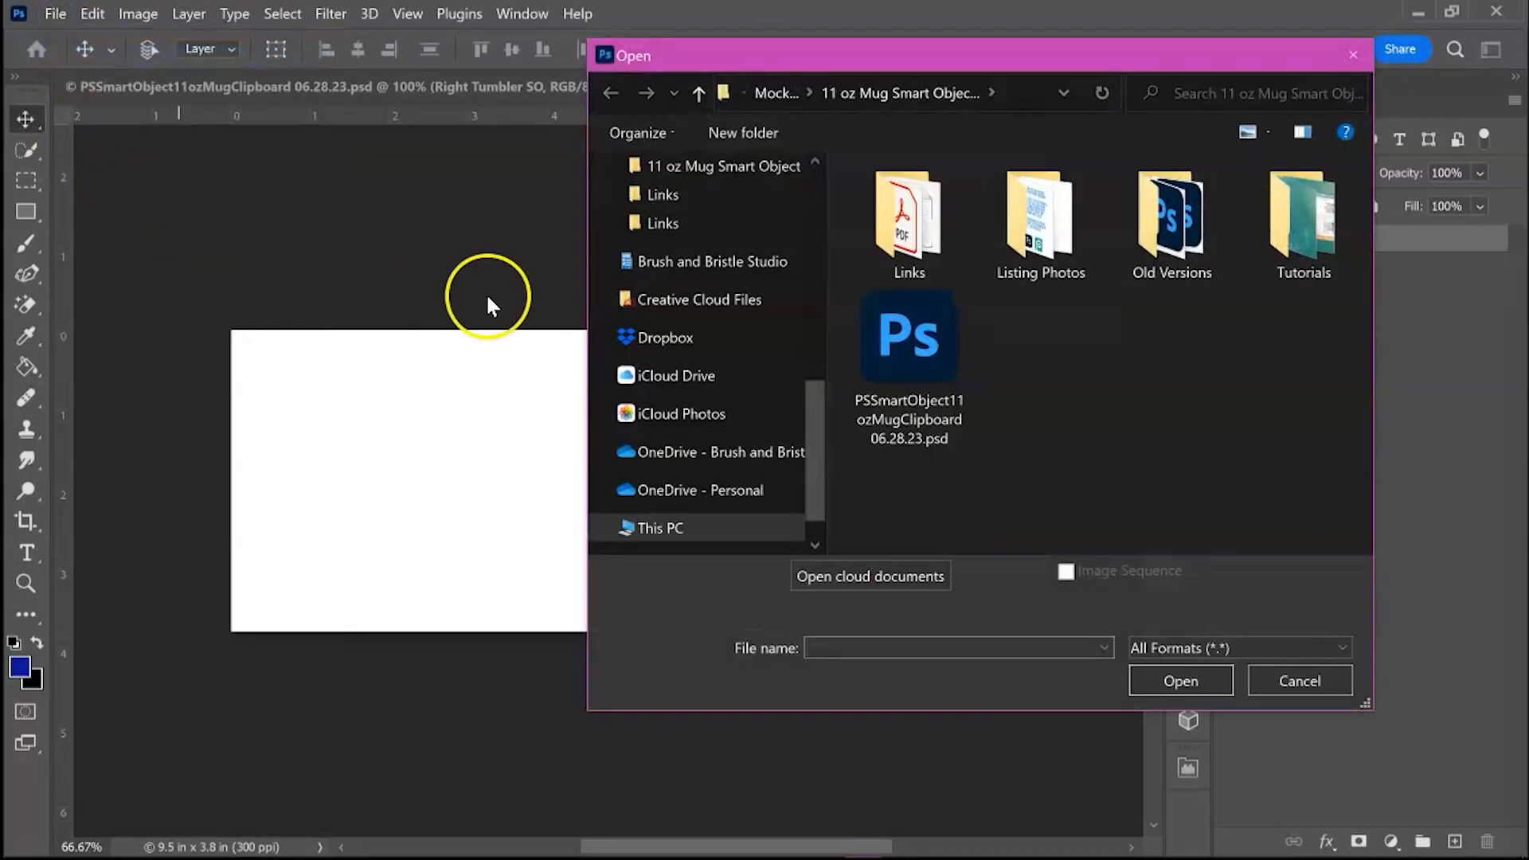
{"action": "scroll", "coordinate": [701, 263], "scroll_direction": "up", "scroll_amount": 3}
{"action": "scroll", "coordinate": [717, 267], "scroll_direction": "up", "scroll_amount": 1}
{"action": "left_click", "coordinate": [721, 249]}
{"action": "scroll", "coordinate": [1036, 414], "scroll_direction": "down", "scroll_amount": 3}
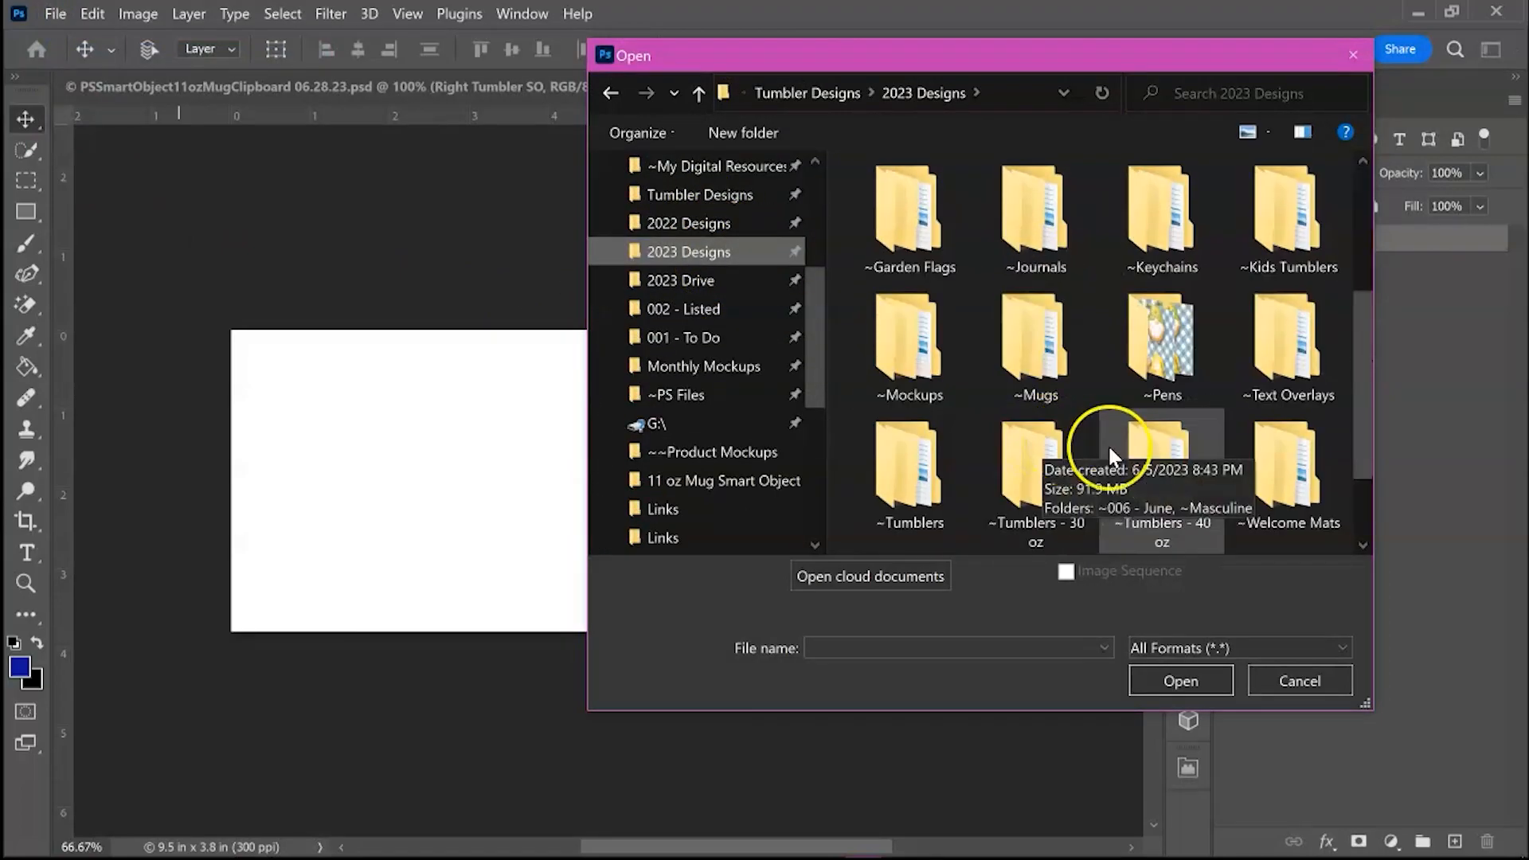
{"action": "double_click", "coordinate": [1029, 336]}
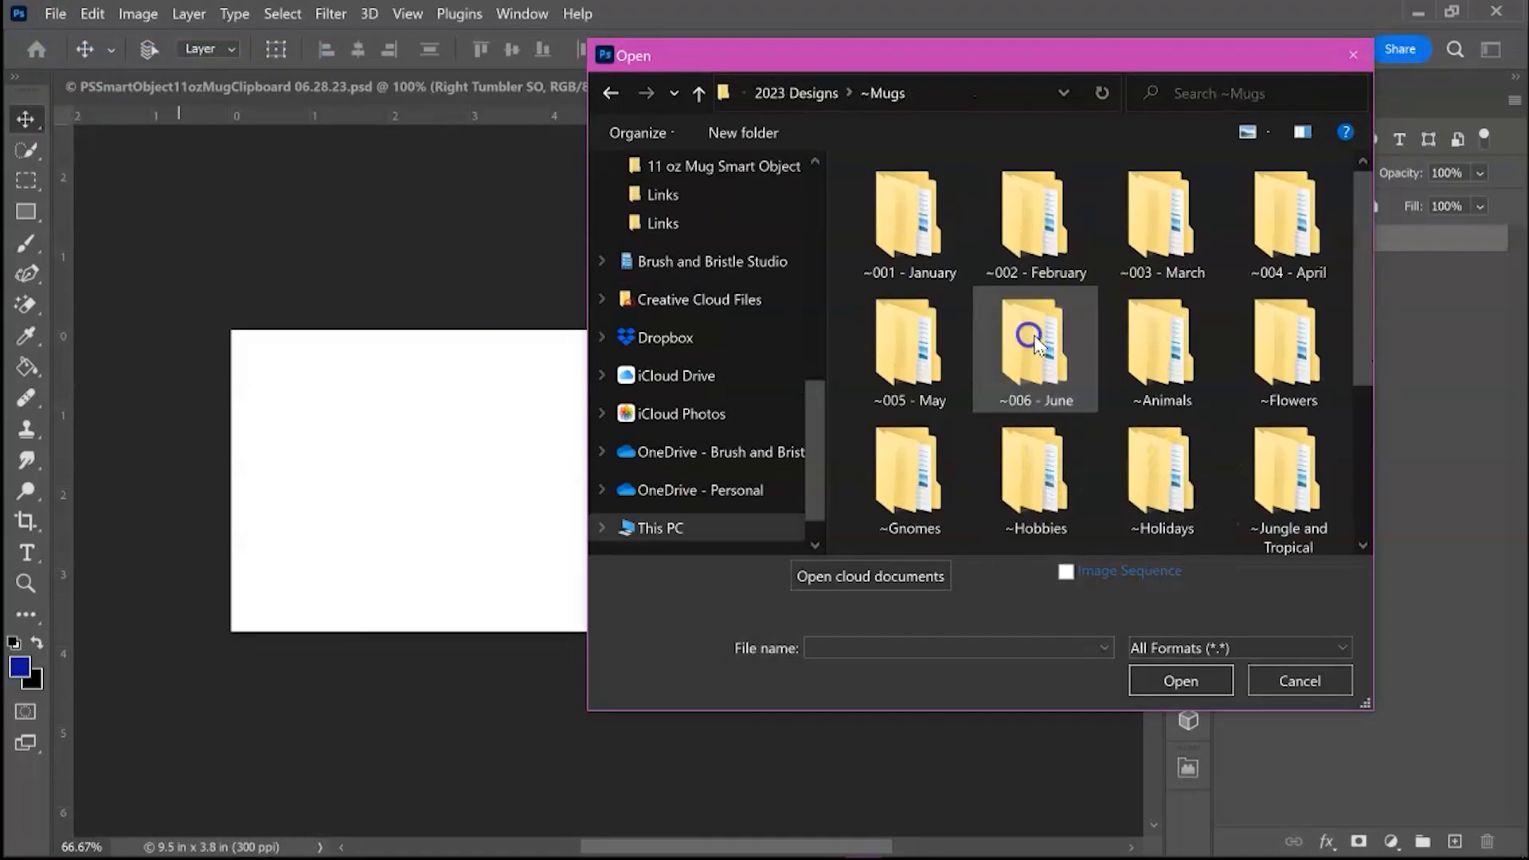
{"action": "double_click", "coordinate": [1189, 256]}
{"action": "scroll", "coordinate": [1203, 389], "scroll_direction": "down", "scroll_amount": 3}
{"action": "double_click", "coordinate": [1190, 406]}
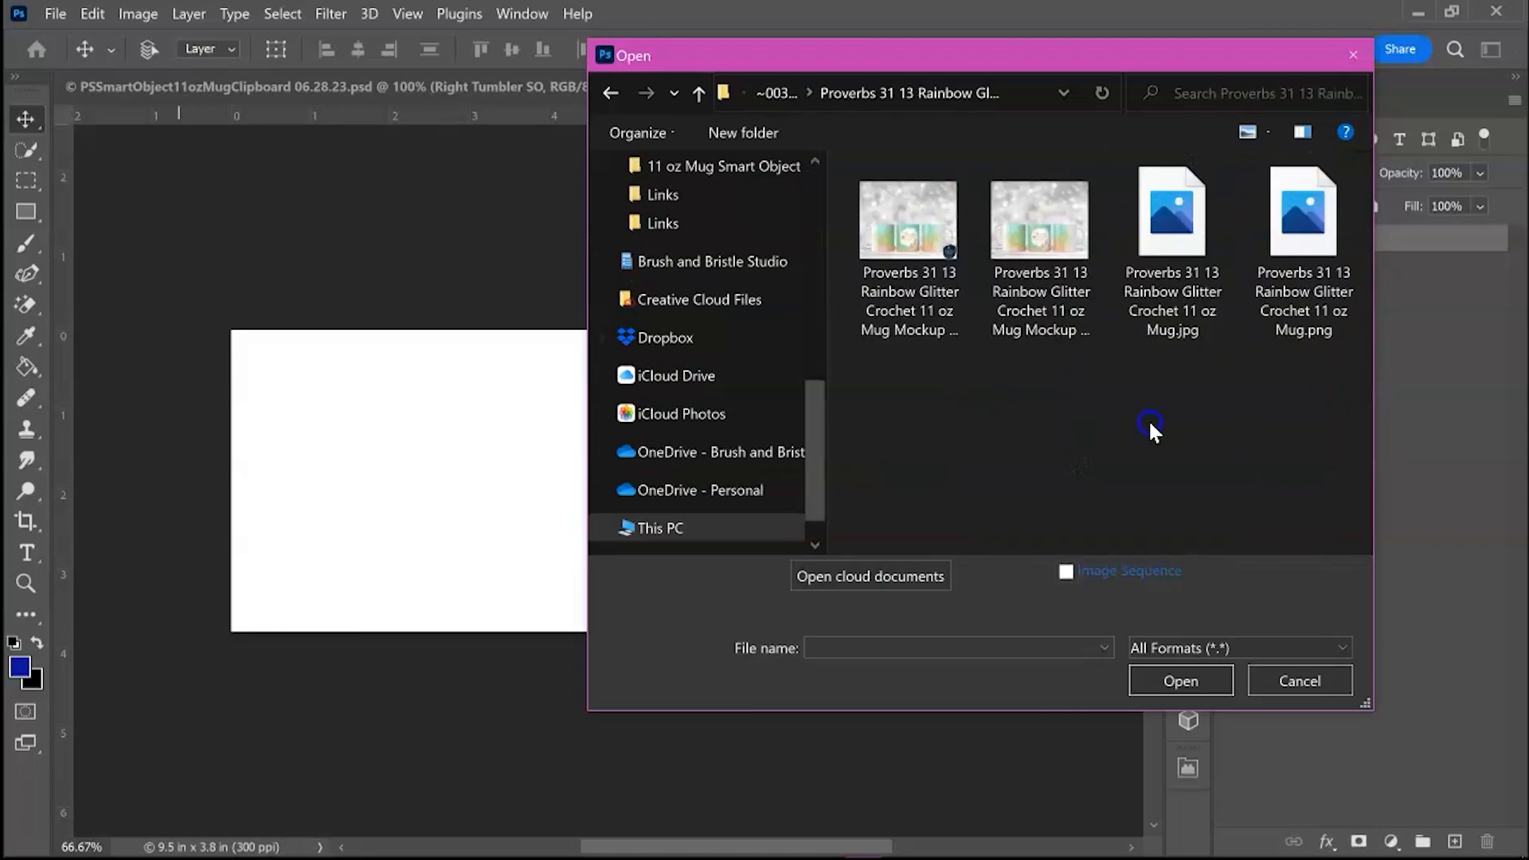
{"action": "double_click", "coordinate": [1169, 264]}
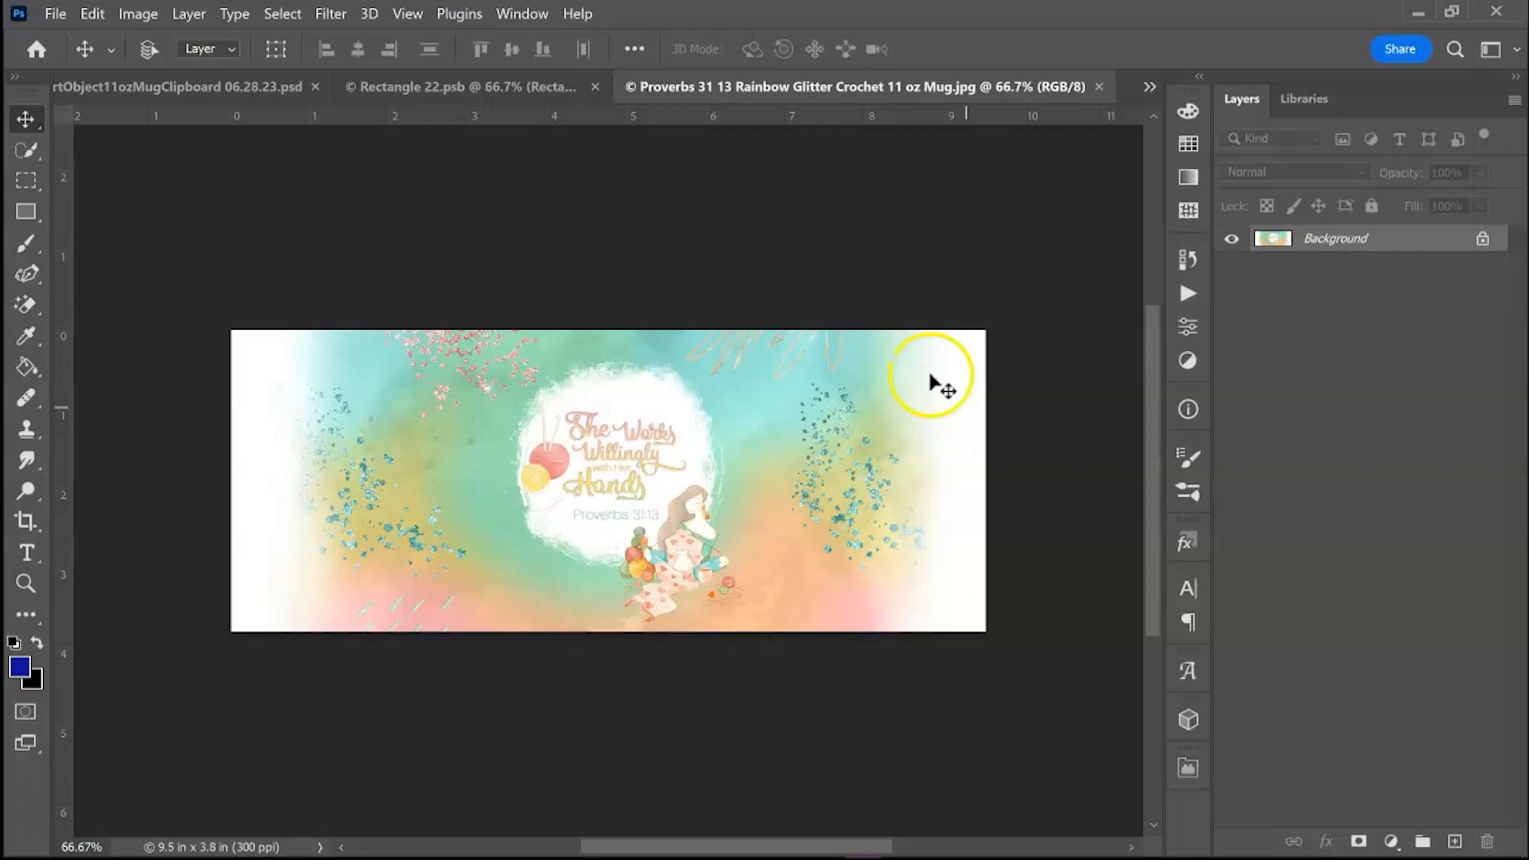
Copy the entire Proverbs 31 13 mug design with a rectangular marquee selection and close its JPG file
{"action": "left_click", "coordinate": [30, 181]}
{"action": "left_click_drag", "start_coordinate": [137, 232], "coordinate": [1064, 690]}
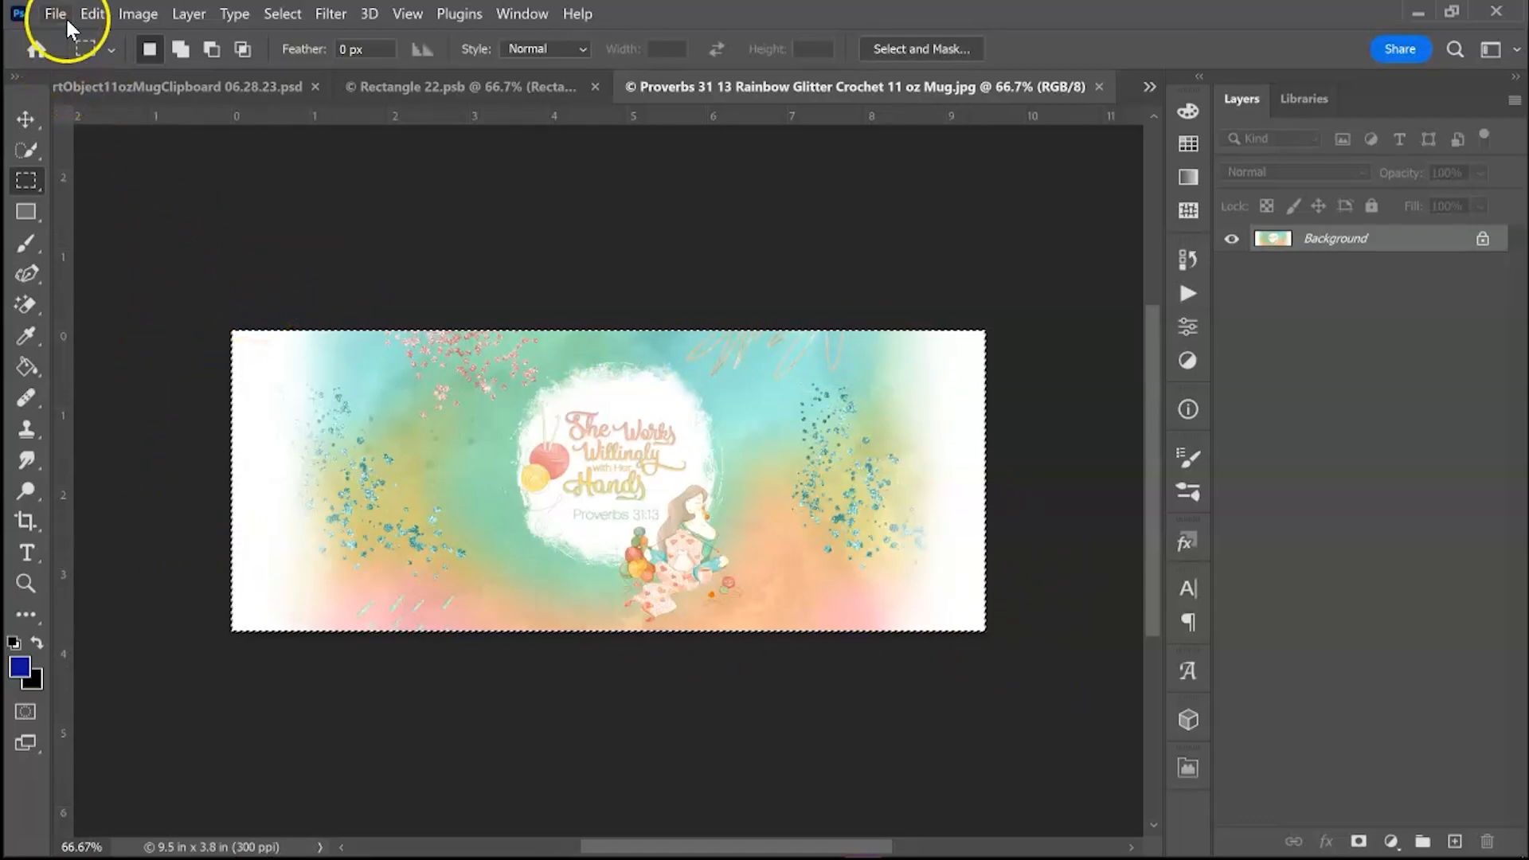
{"action": "left_click", "coordinate": [90, 14]}
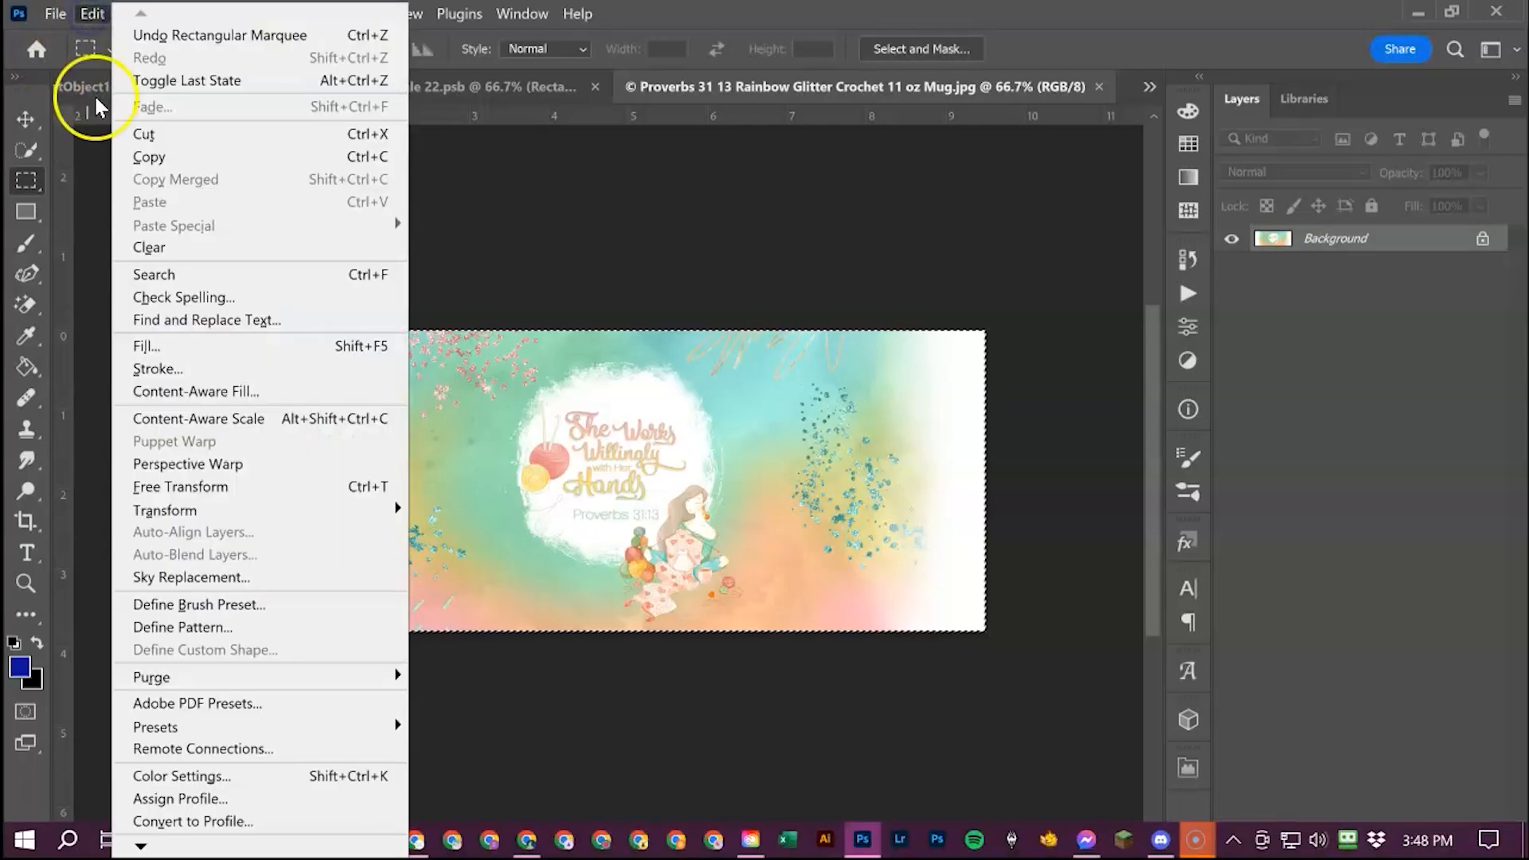
{"action": "left_click", "coordinate": [157, 159]}
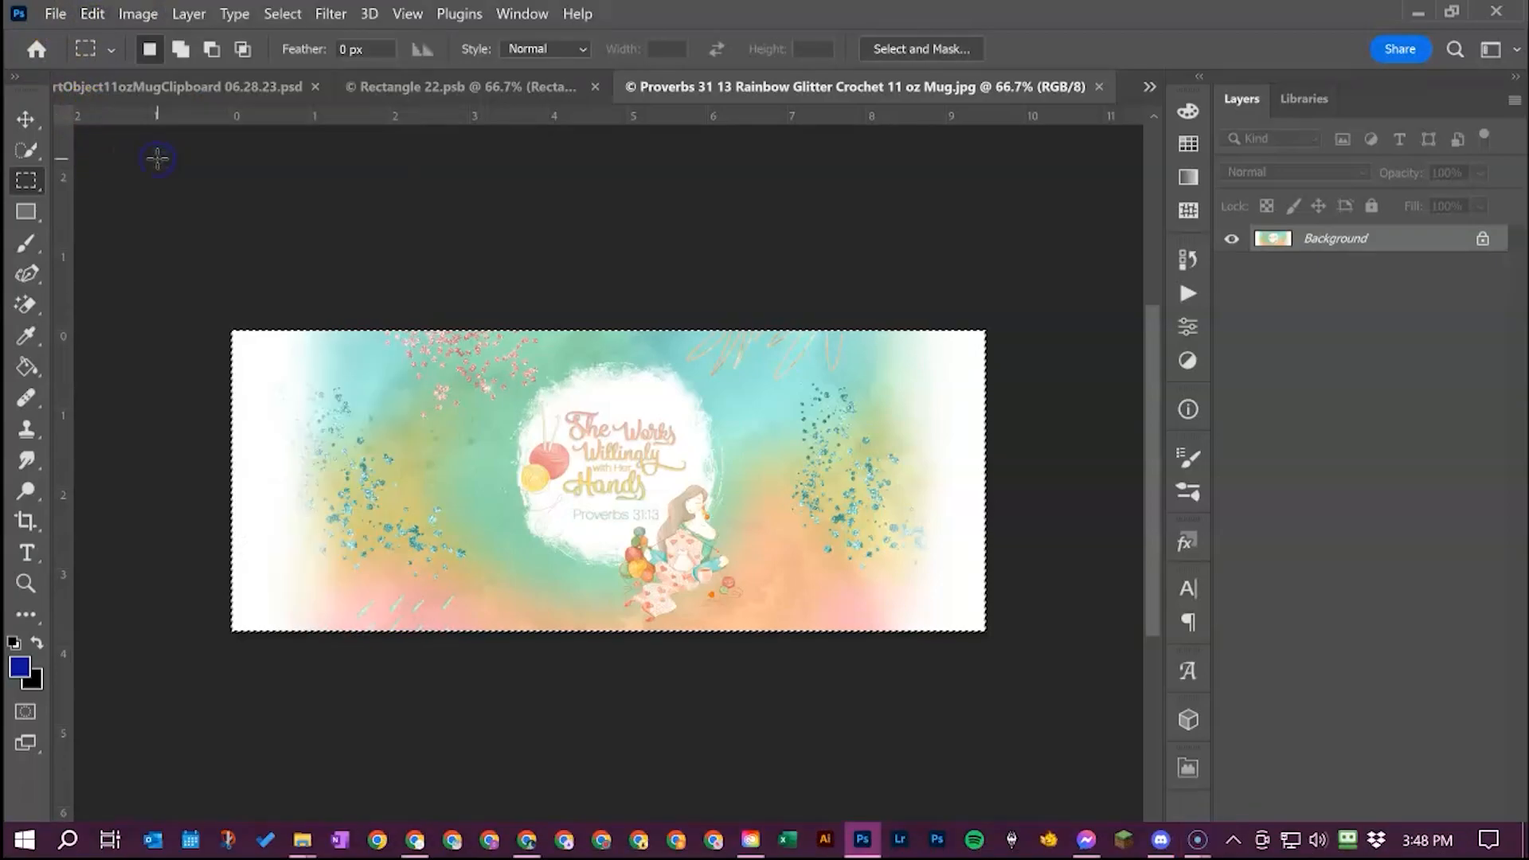
{"action": "left_click", "coordinate": [1099, 87]}
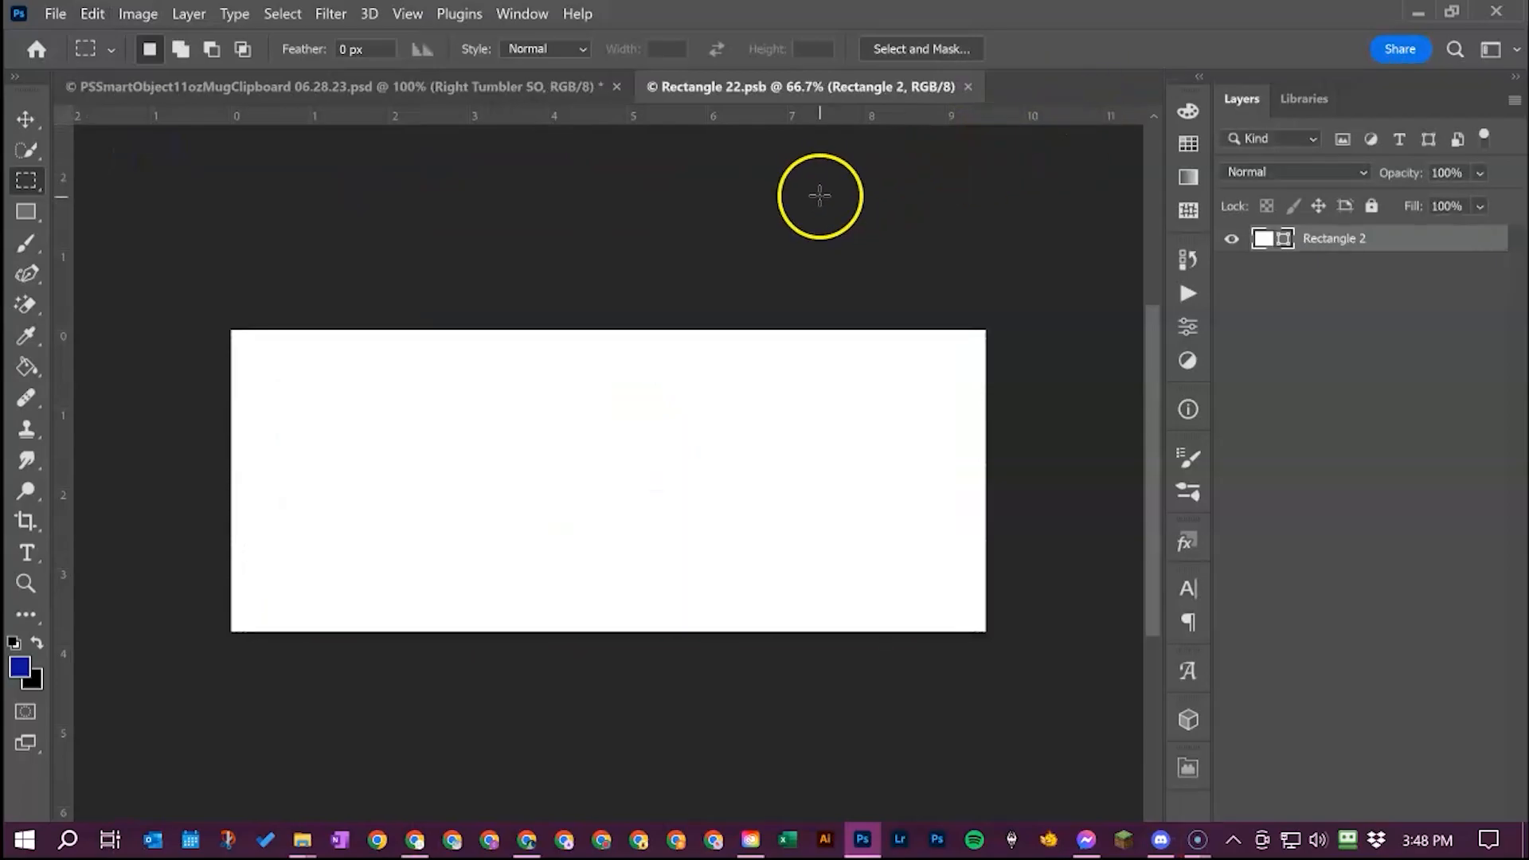
Paste the copied mug design into the Rectangle 22.psb smart object and save it
{"action": "key", "text": "ctrl+v"}
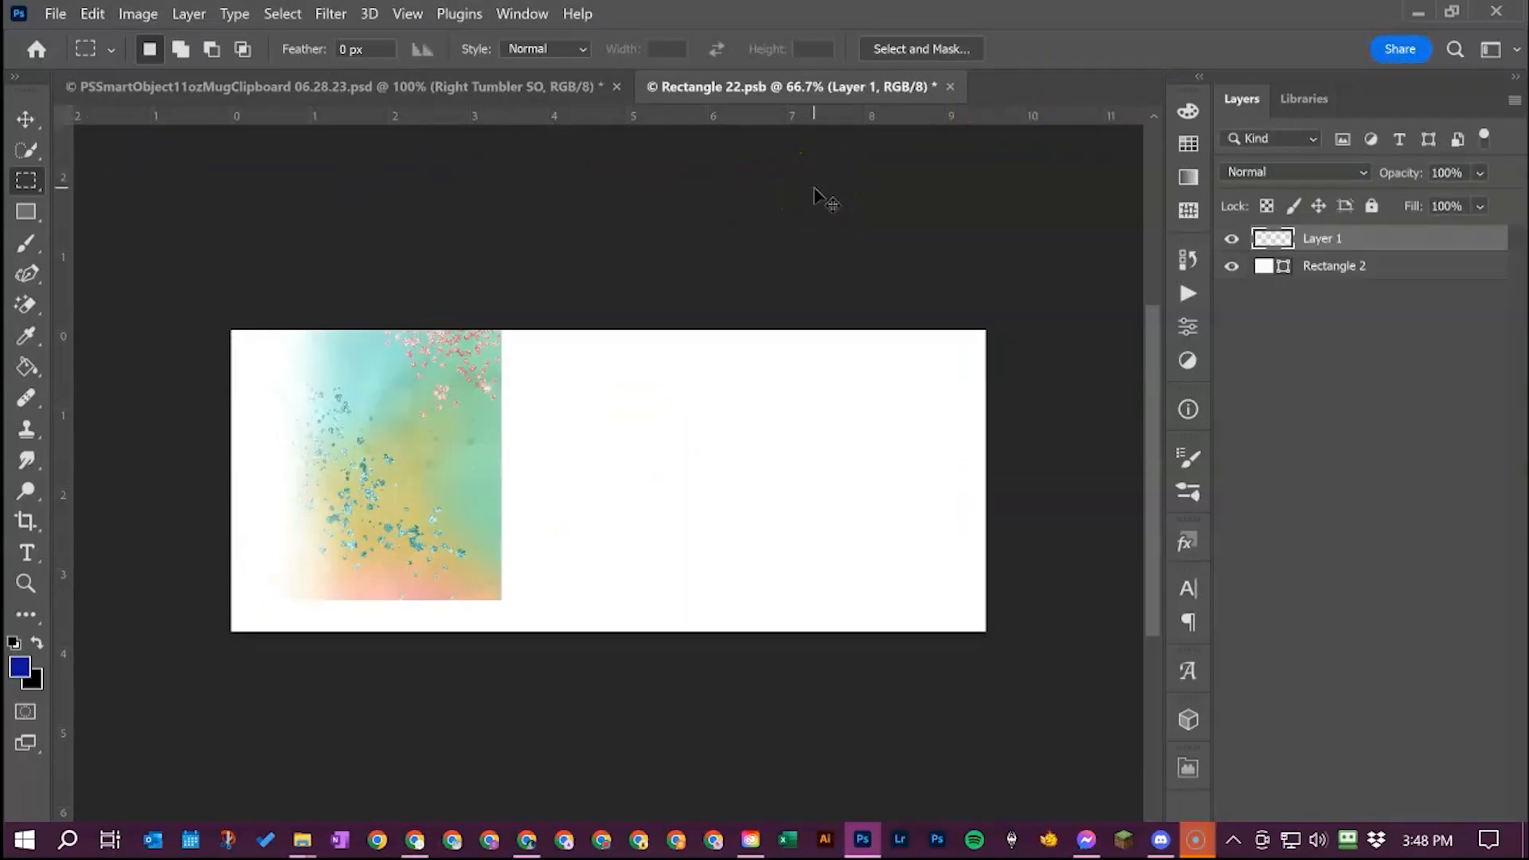
{"action": "left_click", "coordinate": [93, 16]}
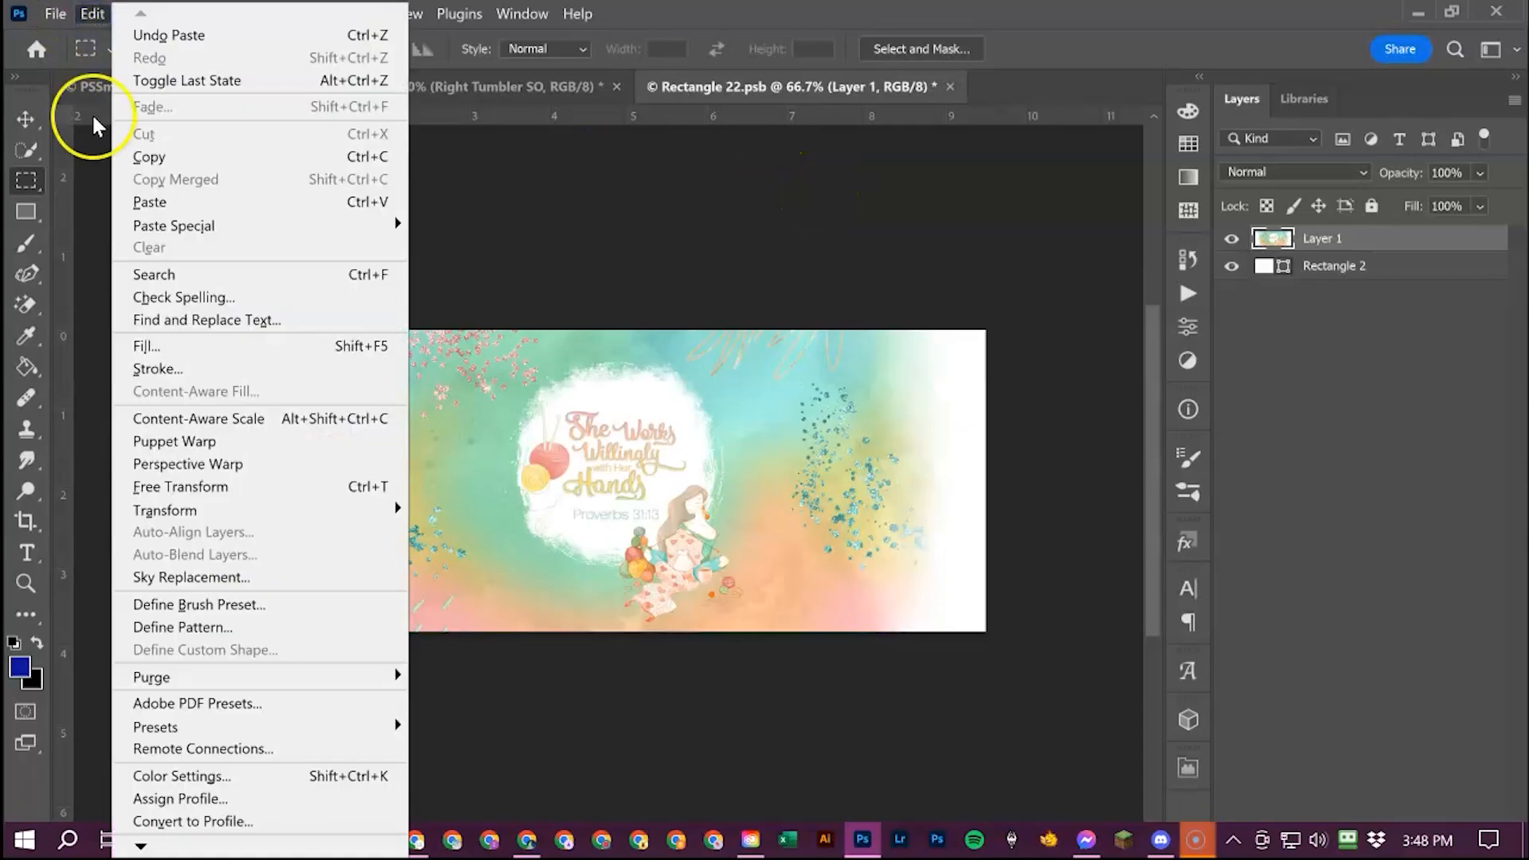
{"action": "key", "text": "Escape"}
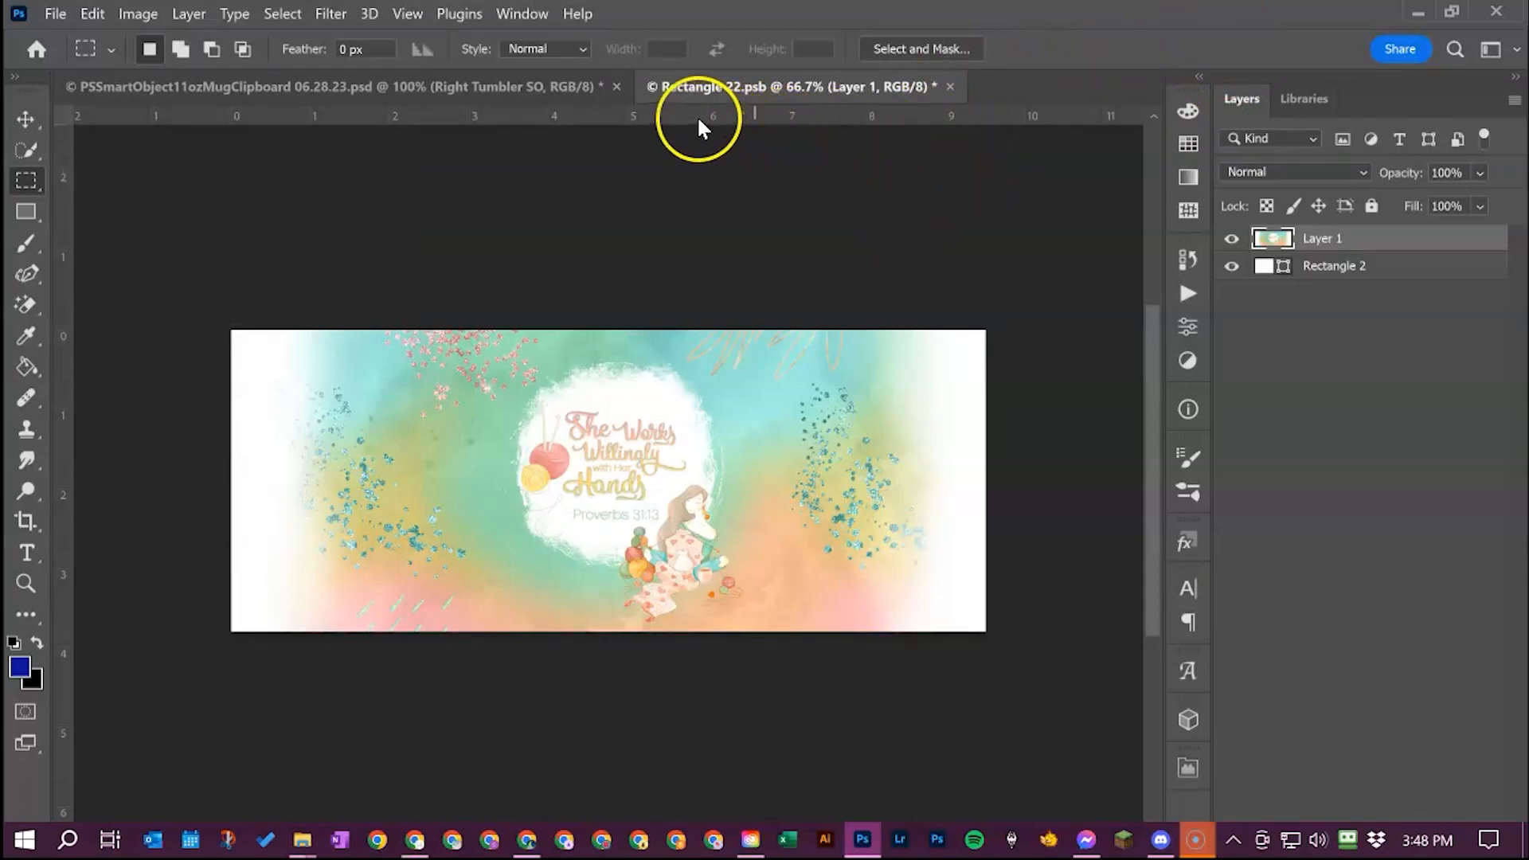
{"action": "key", "text": "ctrl+s"}
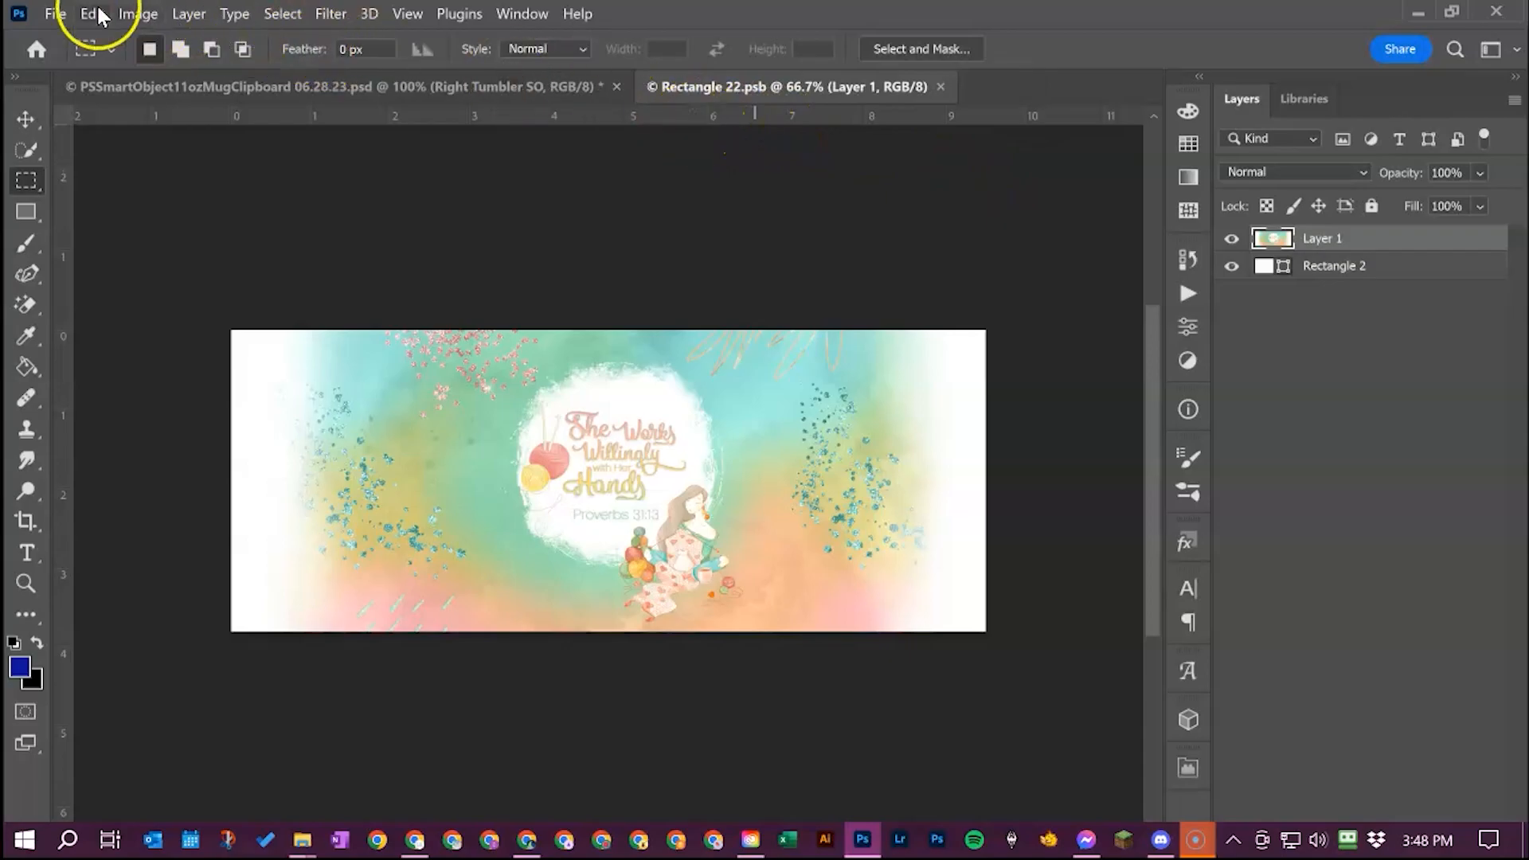
{"action": "left_click", "coordinate": [54, 13]}
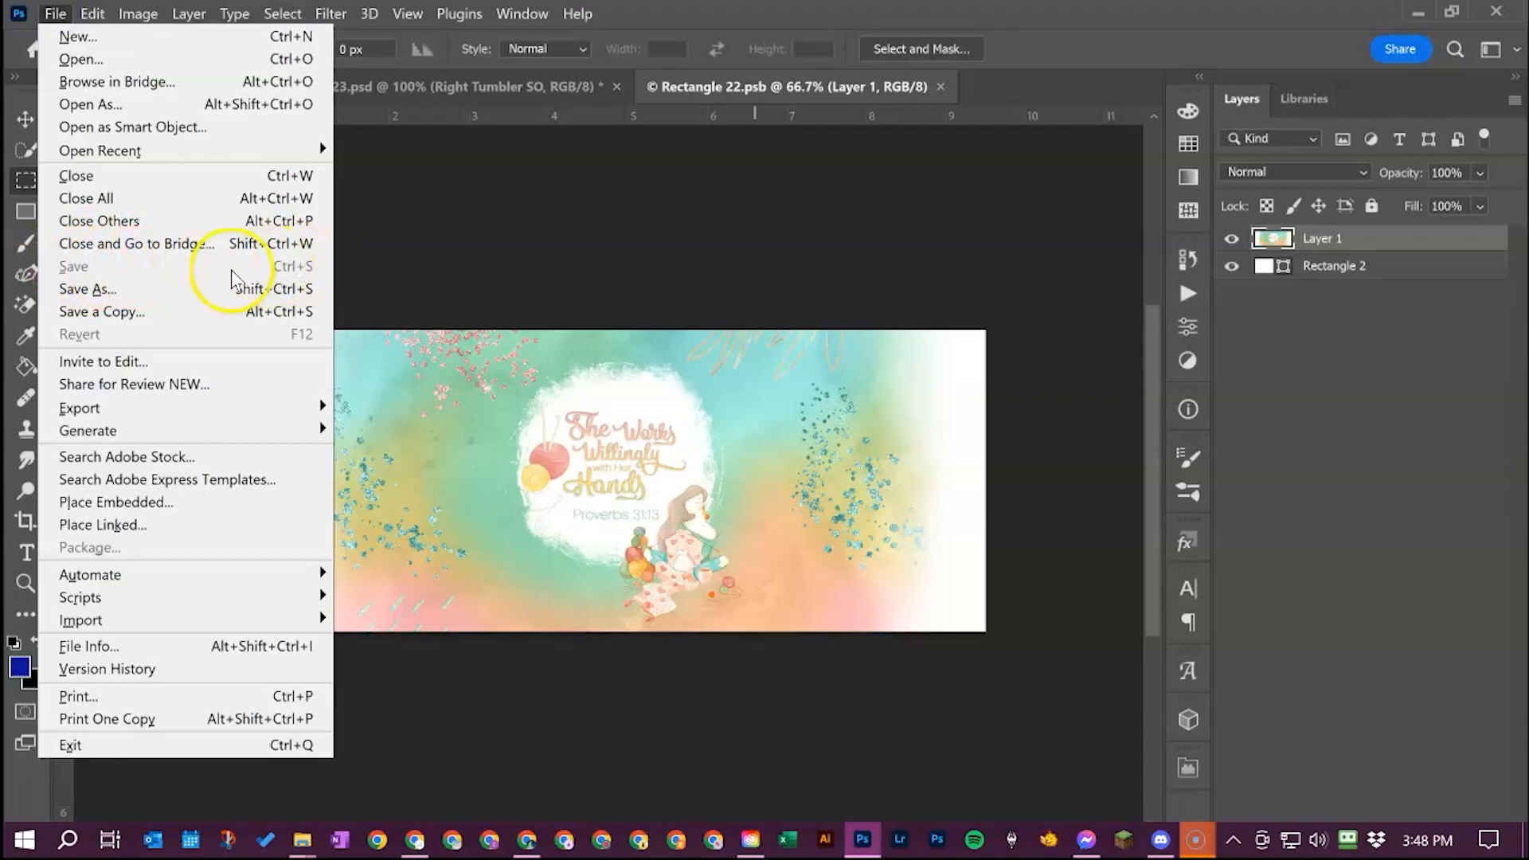
{"action": "left_click", "coordinate": [685, 26]}
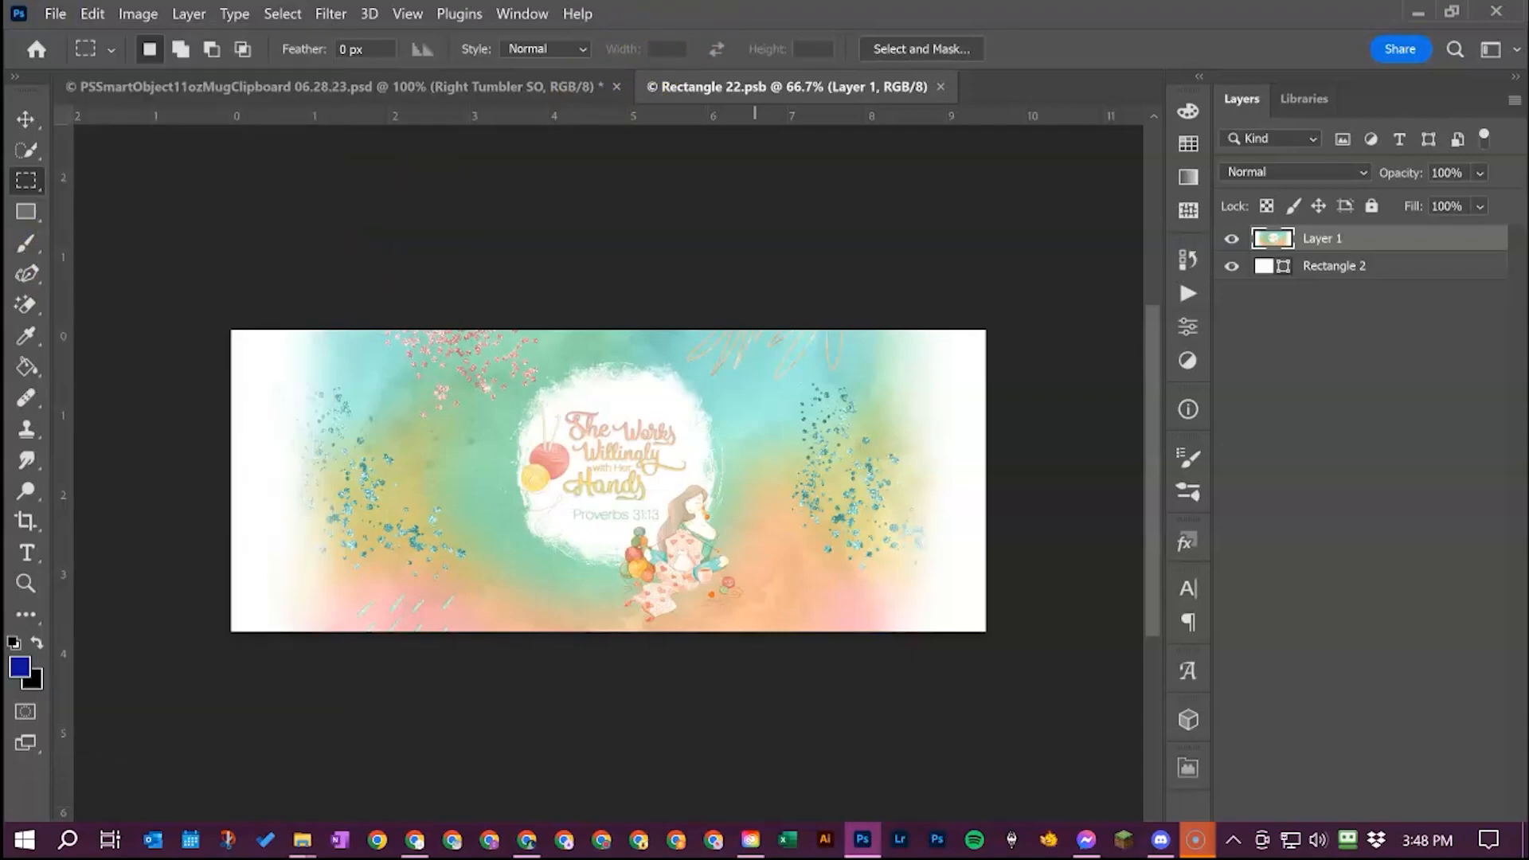
Return to the PSSmartObject11ozMugClipboard mockup and open the Watermark for Flat Lay smart object inside the Sign group
{"action": "left_click", "coordinate": [382, 88]}
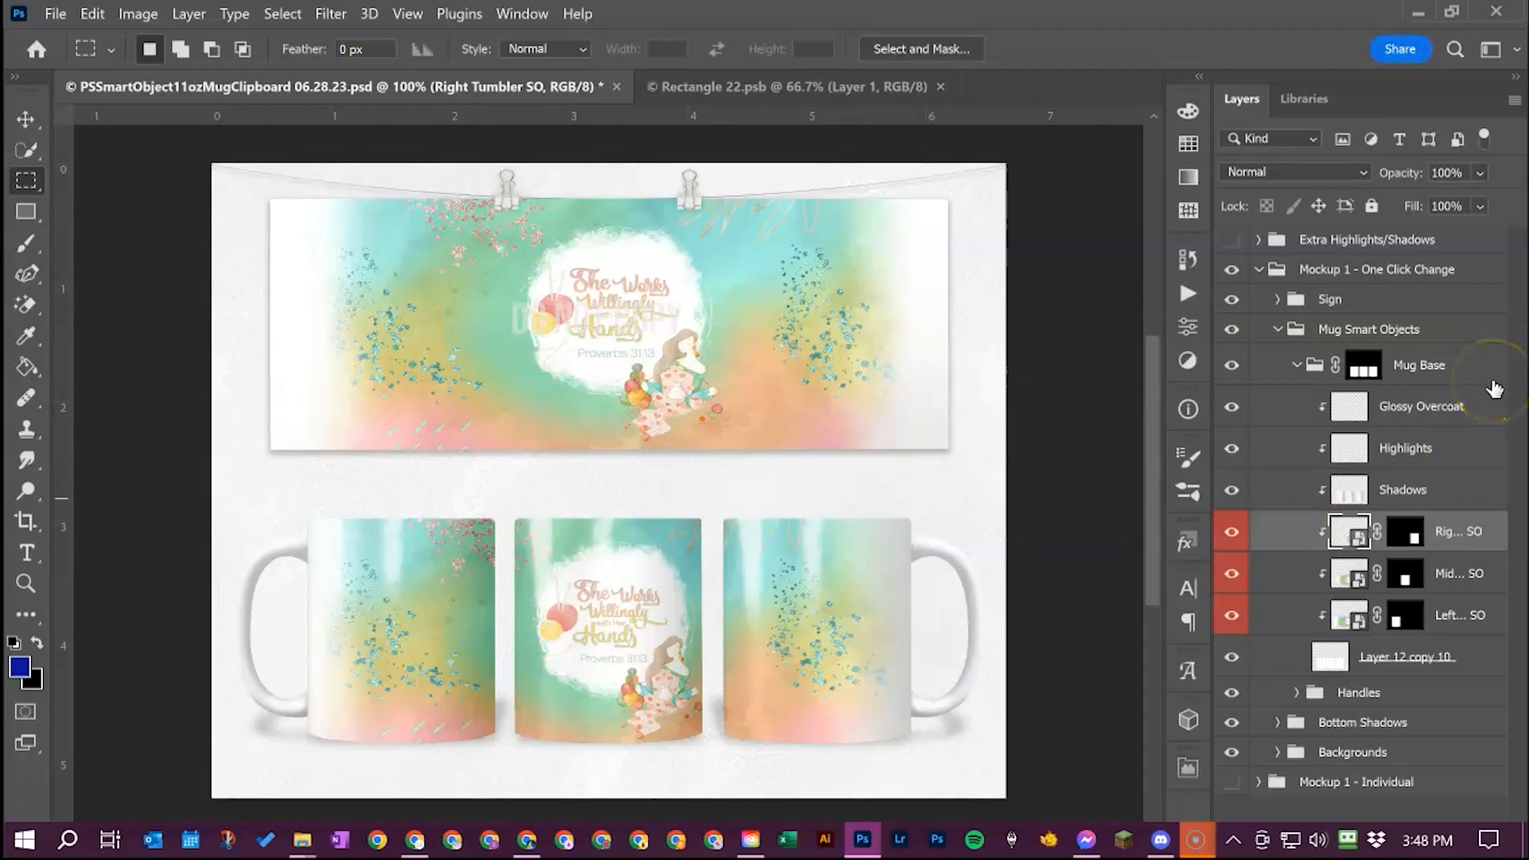
{"action": "left_click", "coordinate": [1278, 301]}
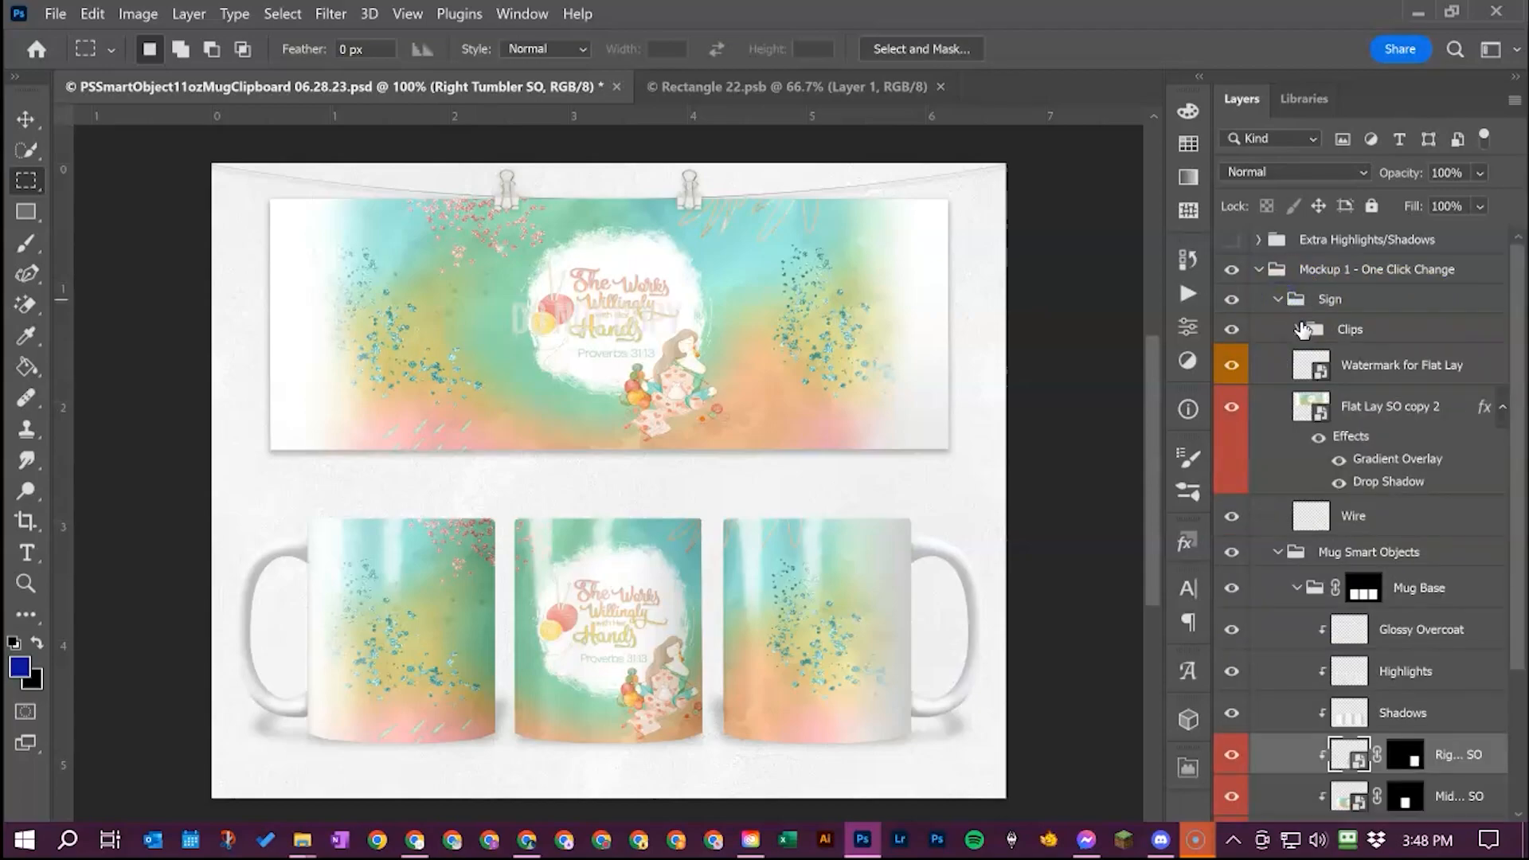
{"action": "left_click", "coordinate": [1232, 367]}
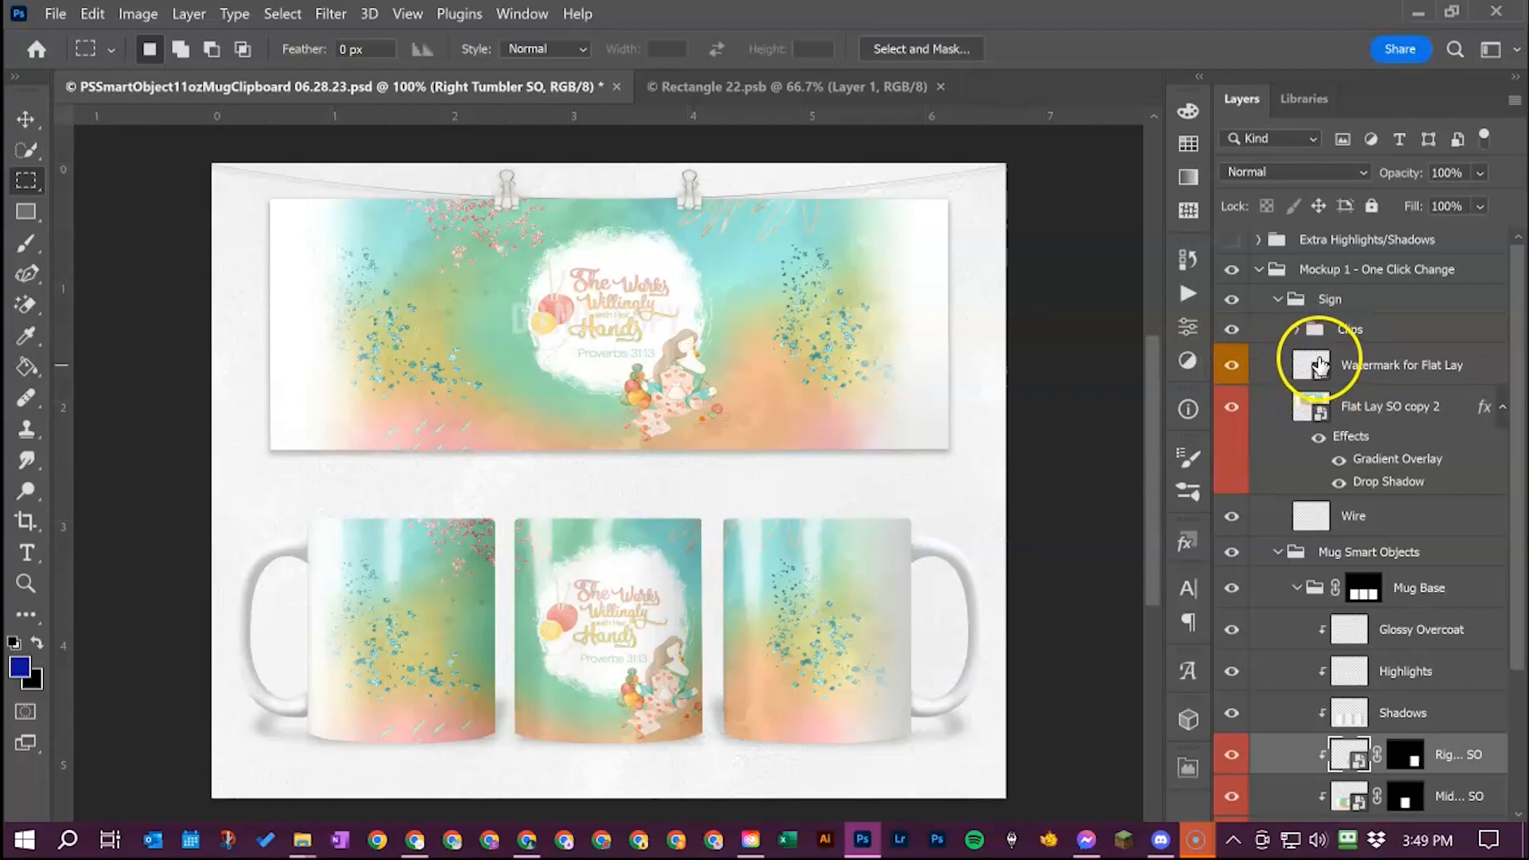
{"action": "double_click", "coordinate": [1320, 367]}
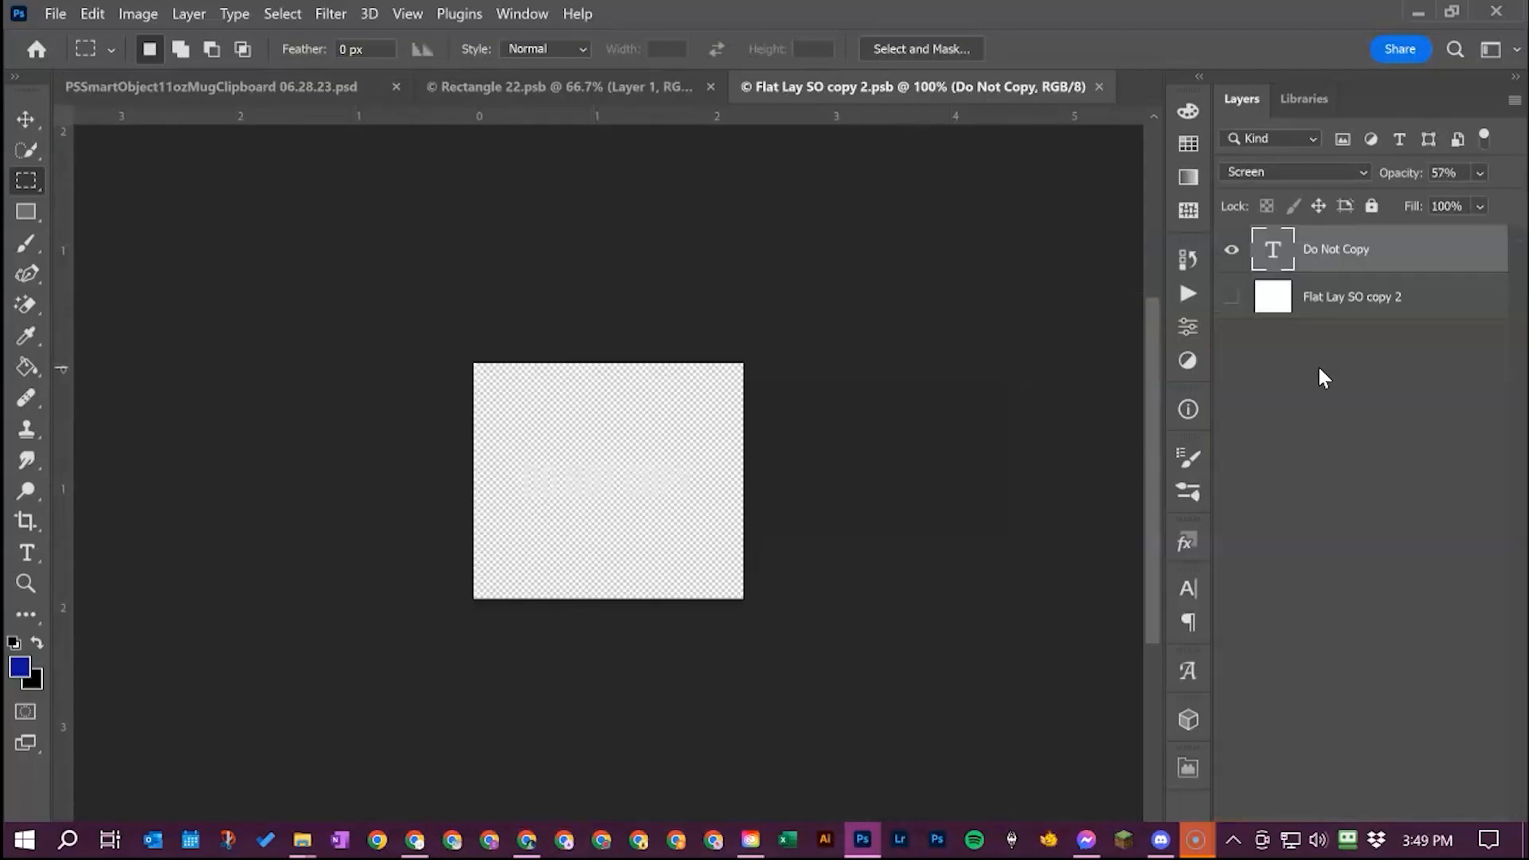
Check the Do Not Copy text layer's visibility and blend mode, close the watermark file without saving, and collapse the Sign group
{"action": "left_click", "coordinate": [1234, 251]}
{"action": "left_click", "coordinate": [1234, 252]}
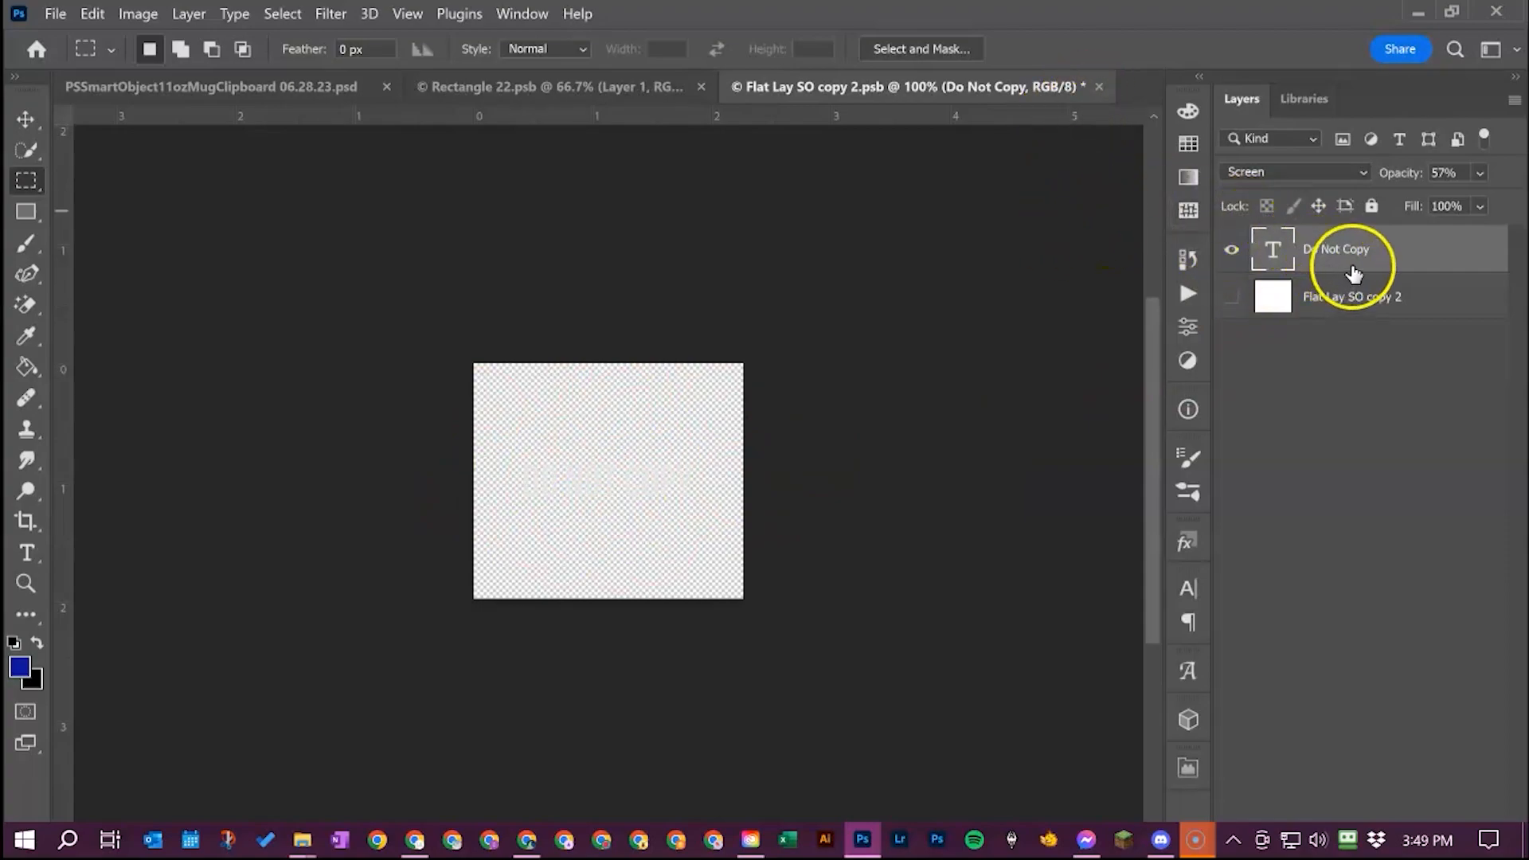
{"action": "left_click", "coordinate": [1341, 171]}
{"action": "left_click", "coordinate": [1341, 171]}
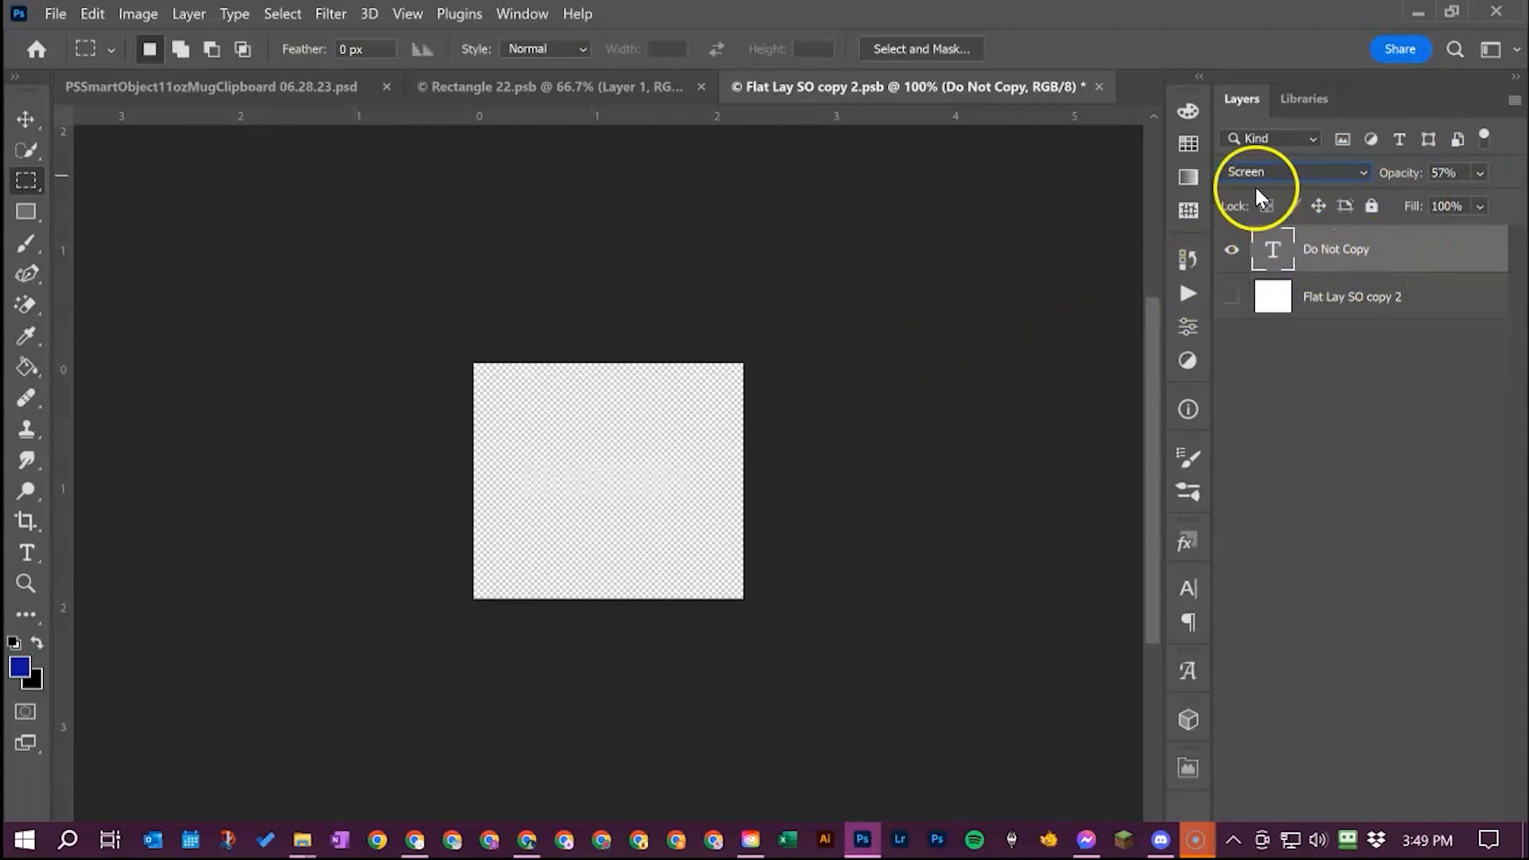
{"action": "left_click", "coordinate": [1099, 86]}
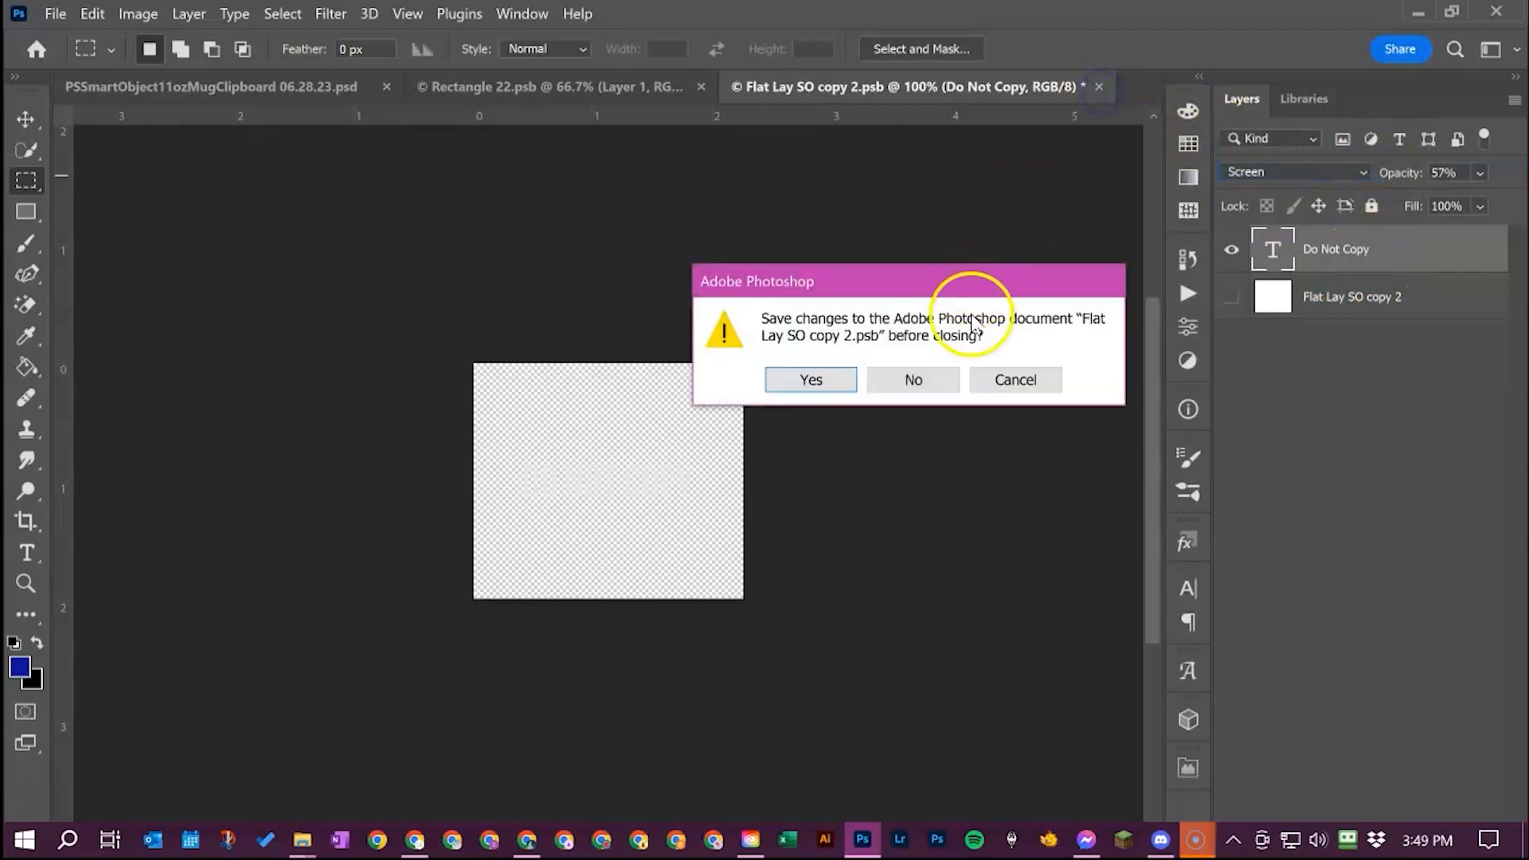
{"action": "left_click", "coordinate": [930, 380]}
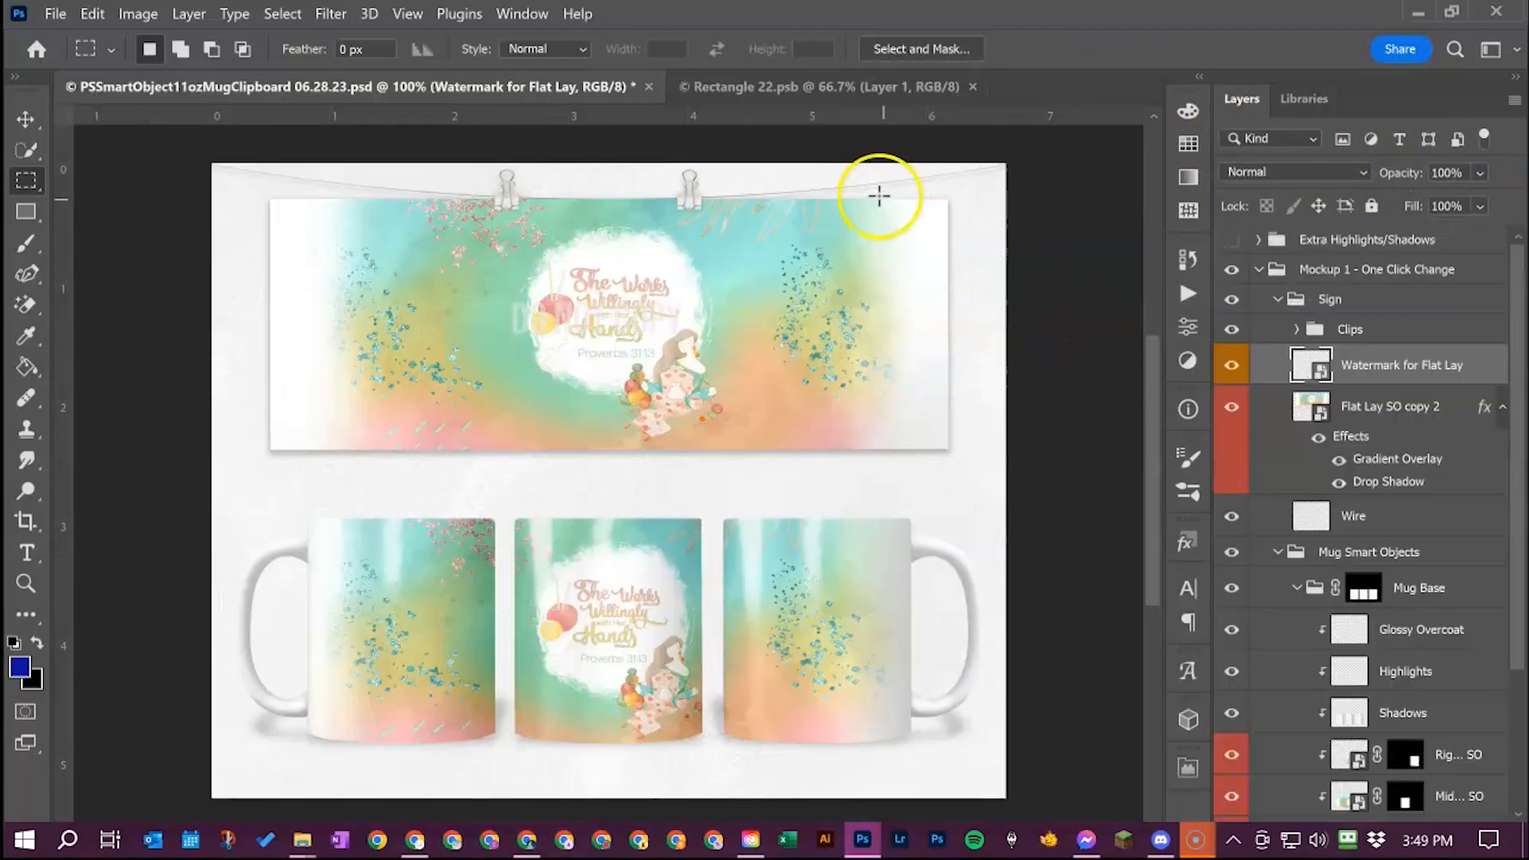
{"action": "left_click", "coordinate": [1277, 301]}
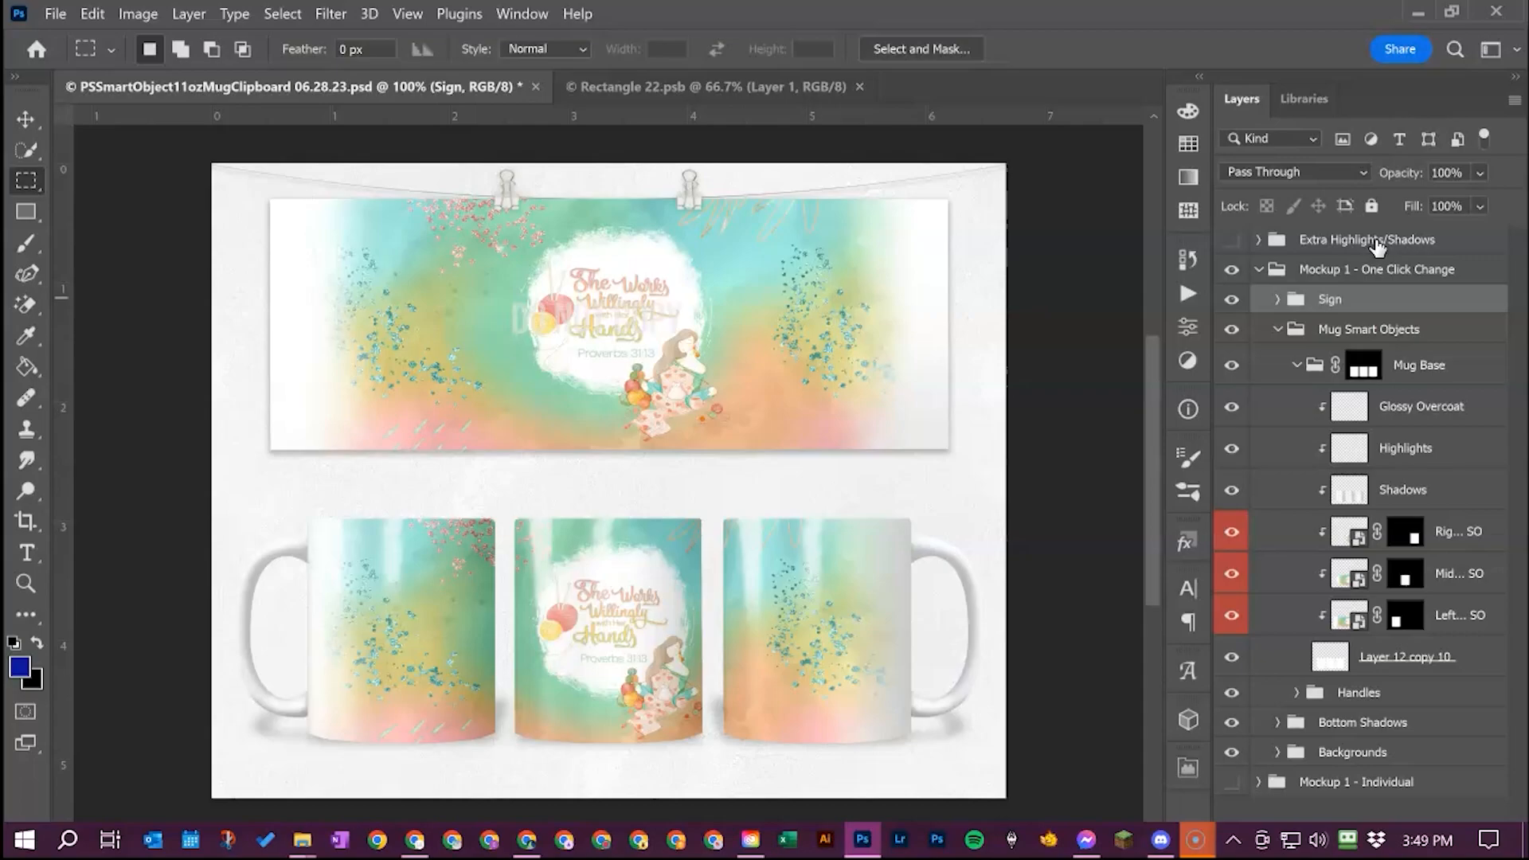
Check the Glossy Overcoat layer's blend mode options, try its opacity at 100%, and restore it to 55%
{"action": "left_click", "coordinate": [1464, 422]}
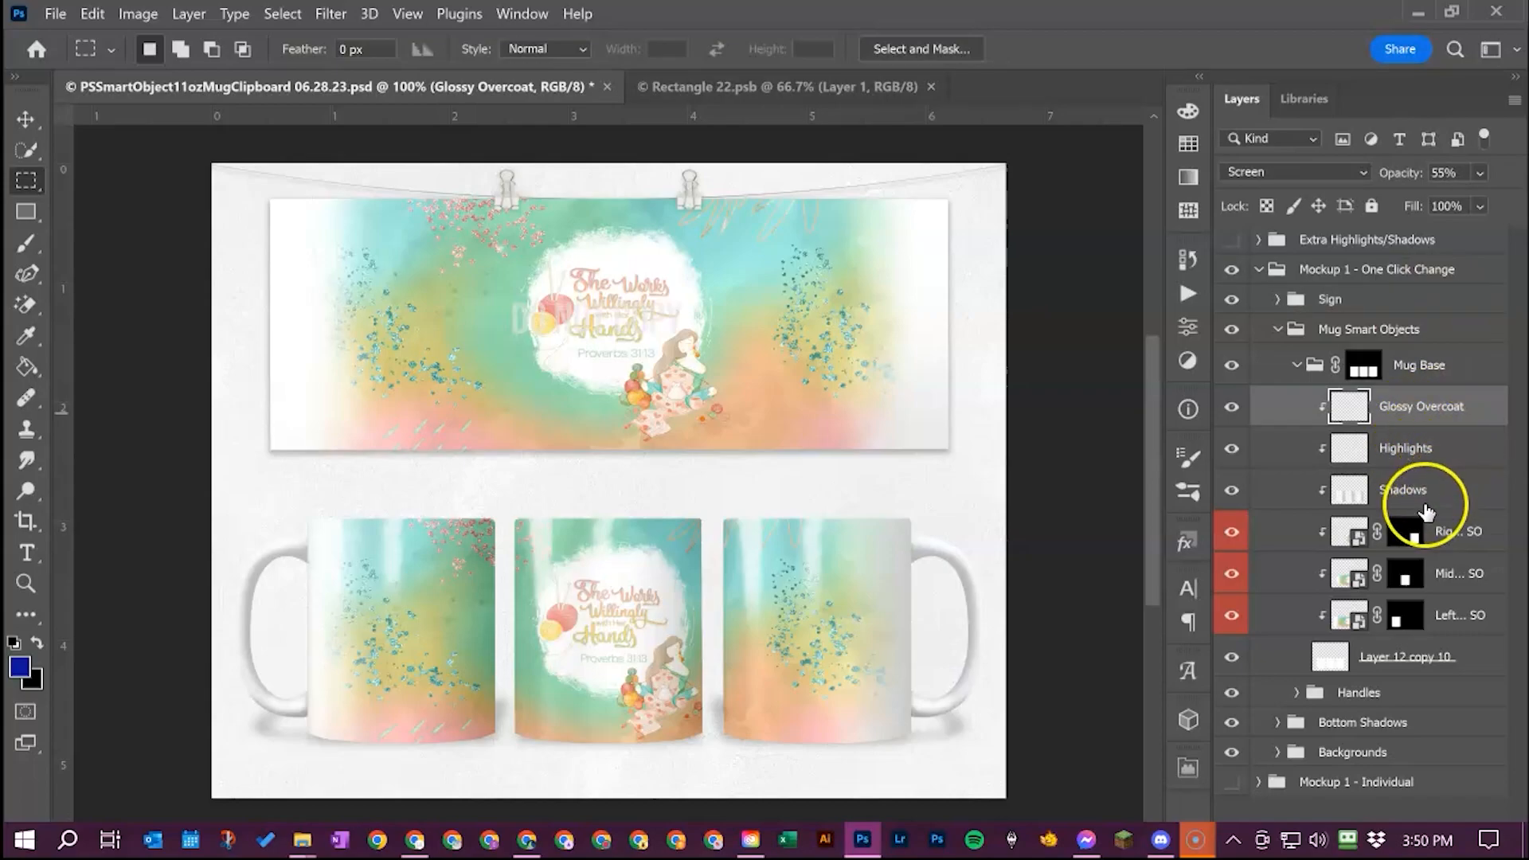
{"action": "left_click", "coordinate": [1360, 166]}
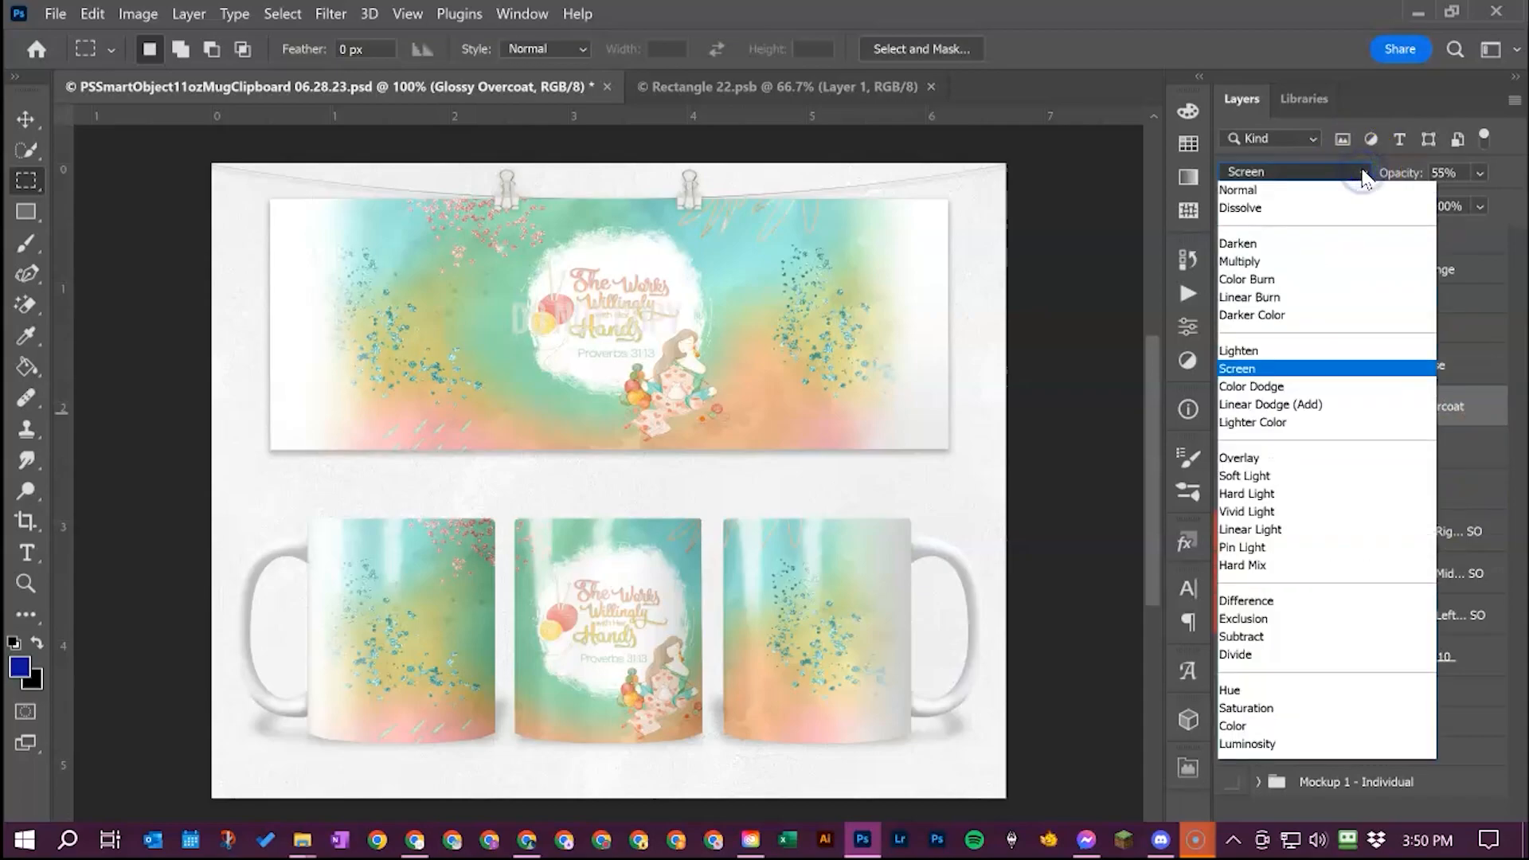
{"action": "left_click", "coordinate": [1360, 165]}
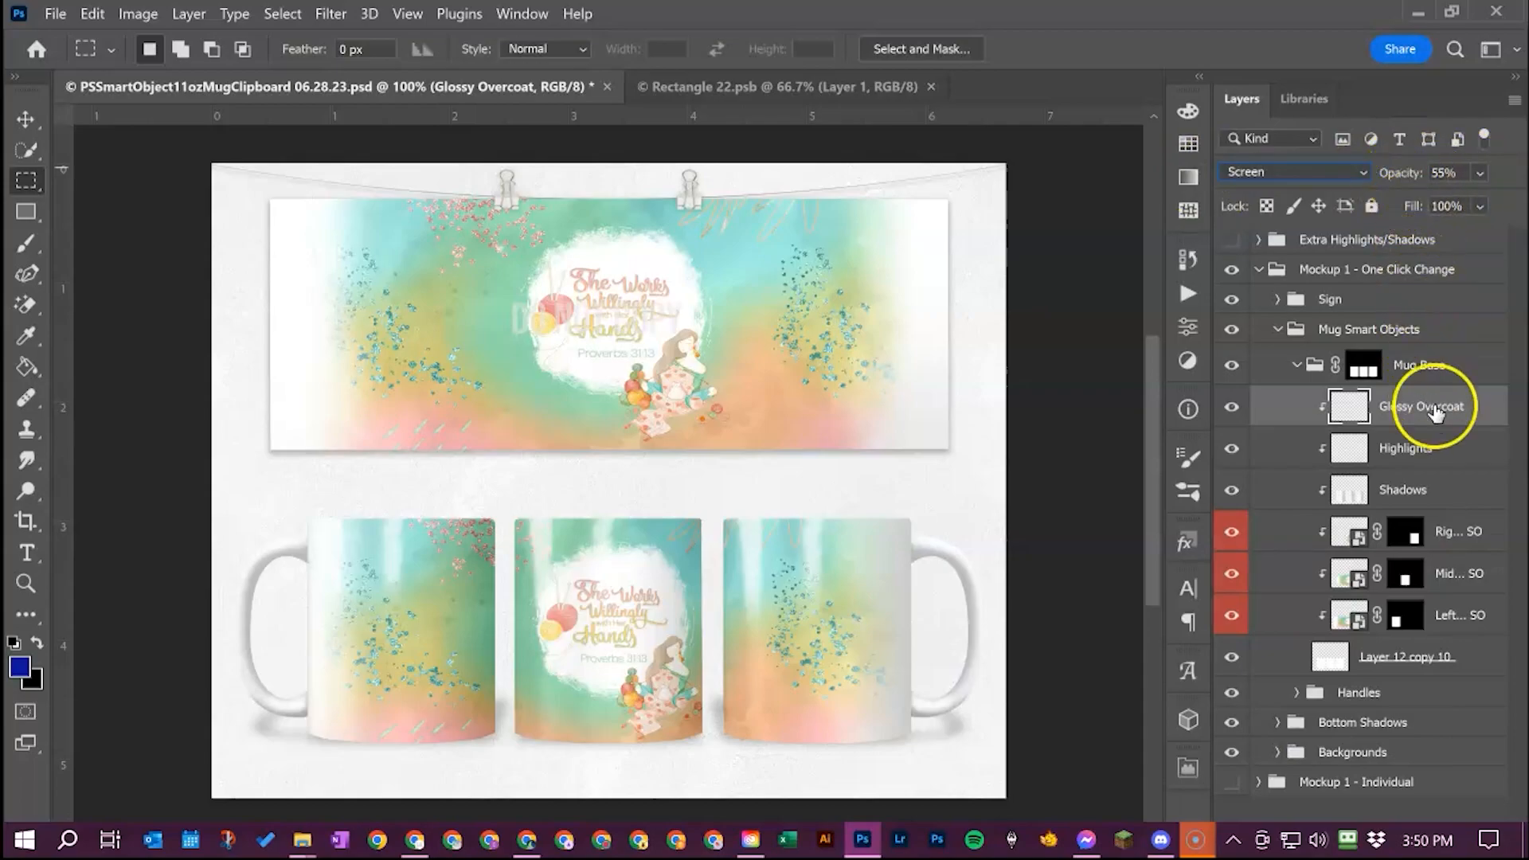
{"action": "left_click", "coordinate": [1480, 172]}
{"action": "left_click_drag", "start_coordinate": [1461, 199], "coordinate": [1506, 200]}
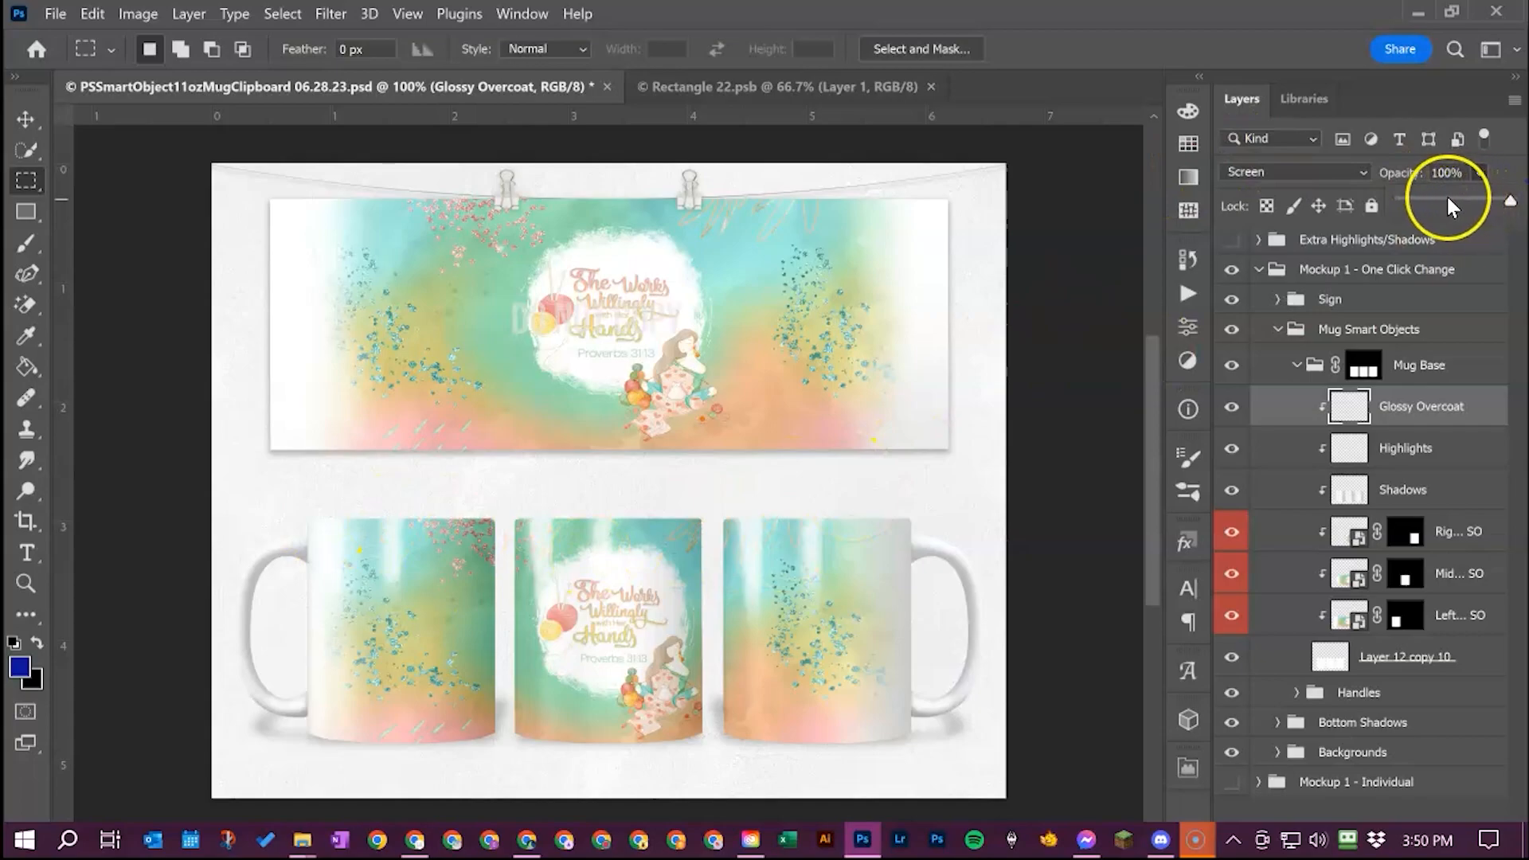
{"action": "left_click", "coordinate": [1387, 180]}
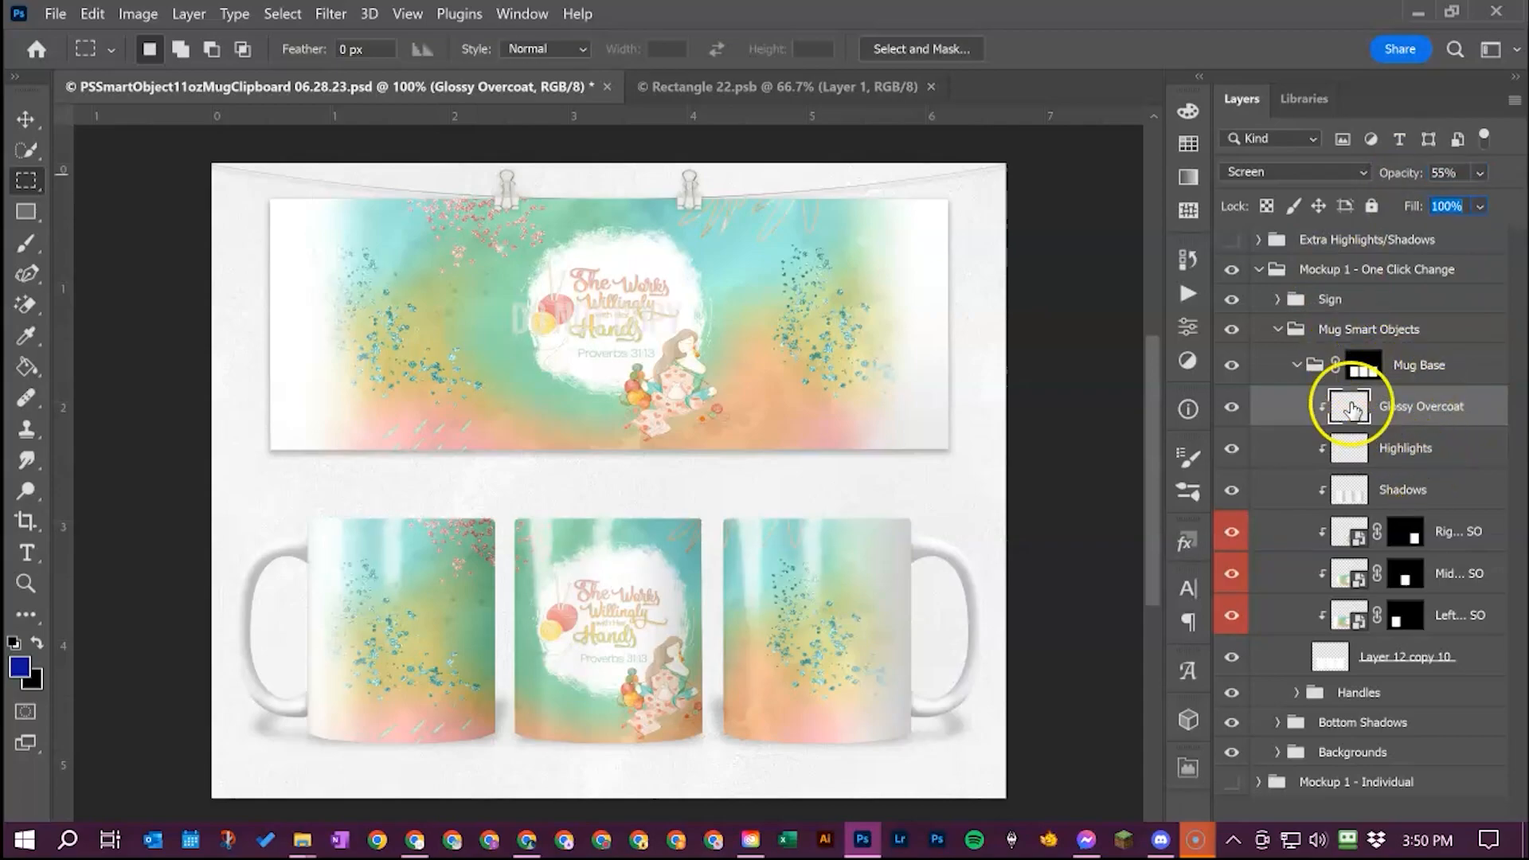
Make the Extra Highlights/Shadows group visible, expand it, and open the settings of its Brightness/Contrast 1 adjustment layer
{"action": "left_click", "coordinate": [1352, 250]}
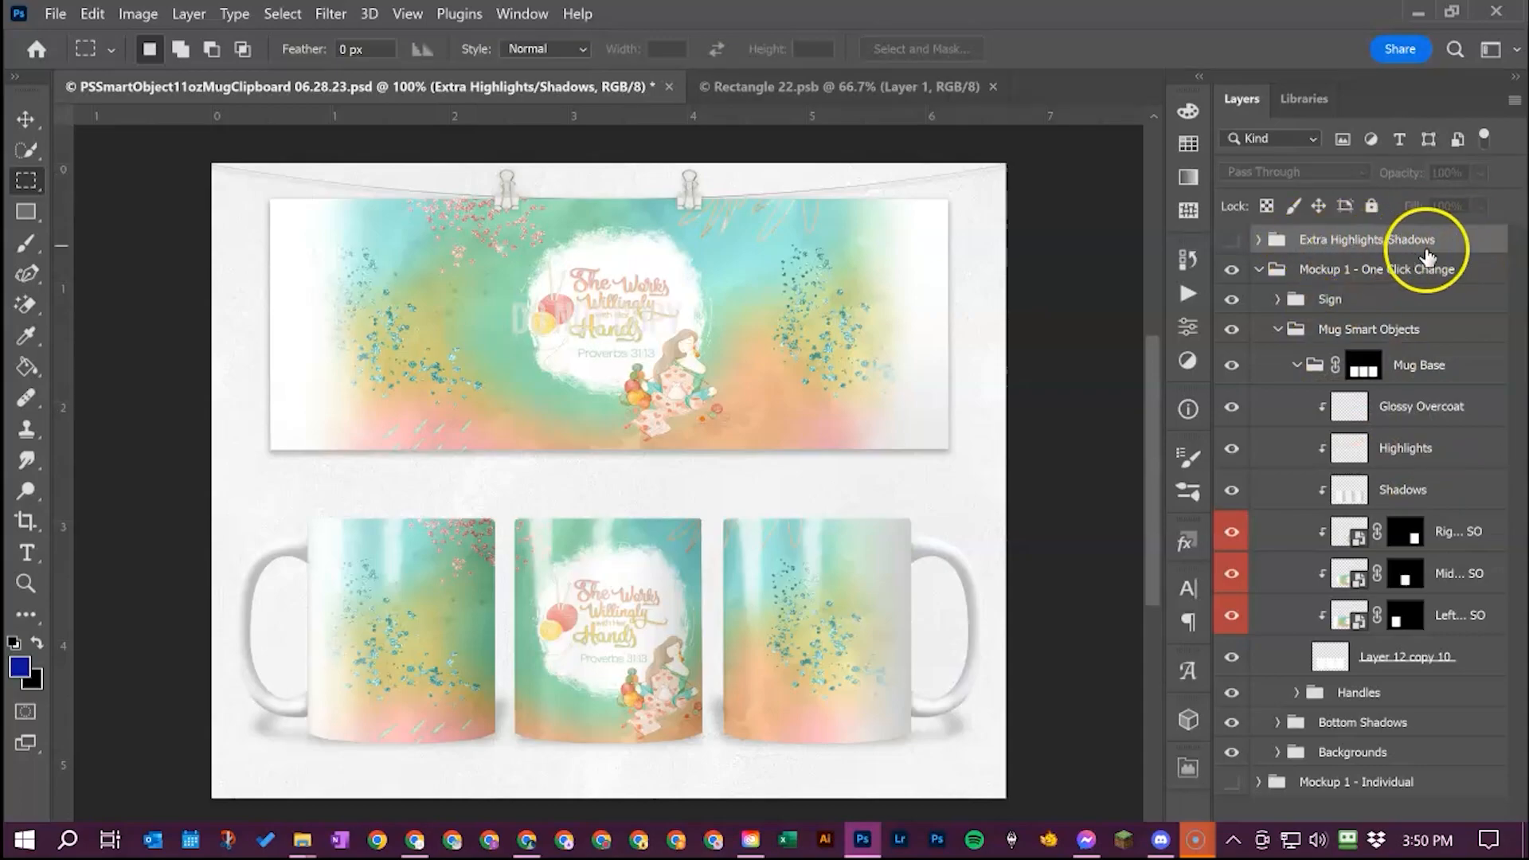
{"action": "left_click", "coordinate": [1233, 239]}
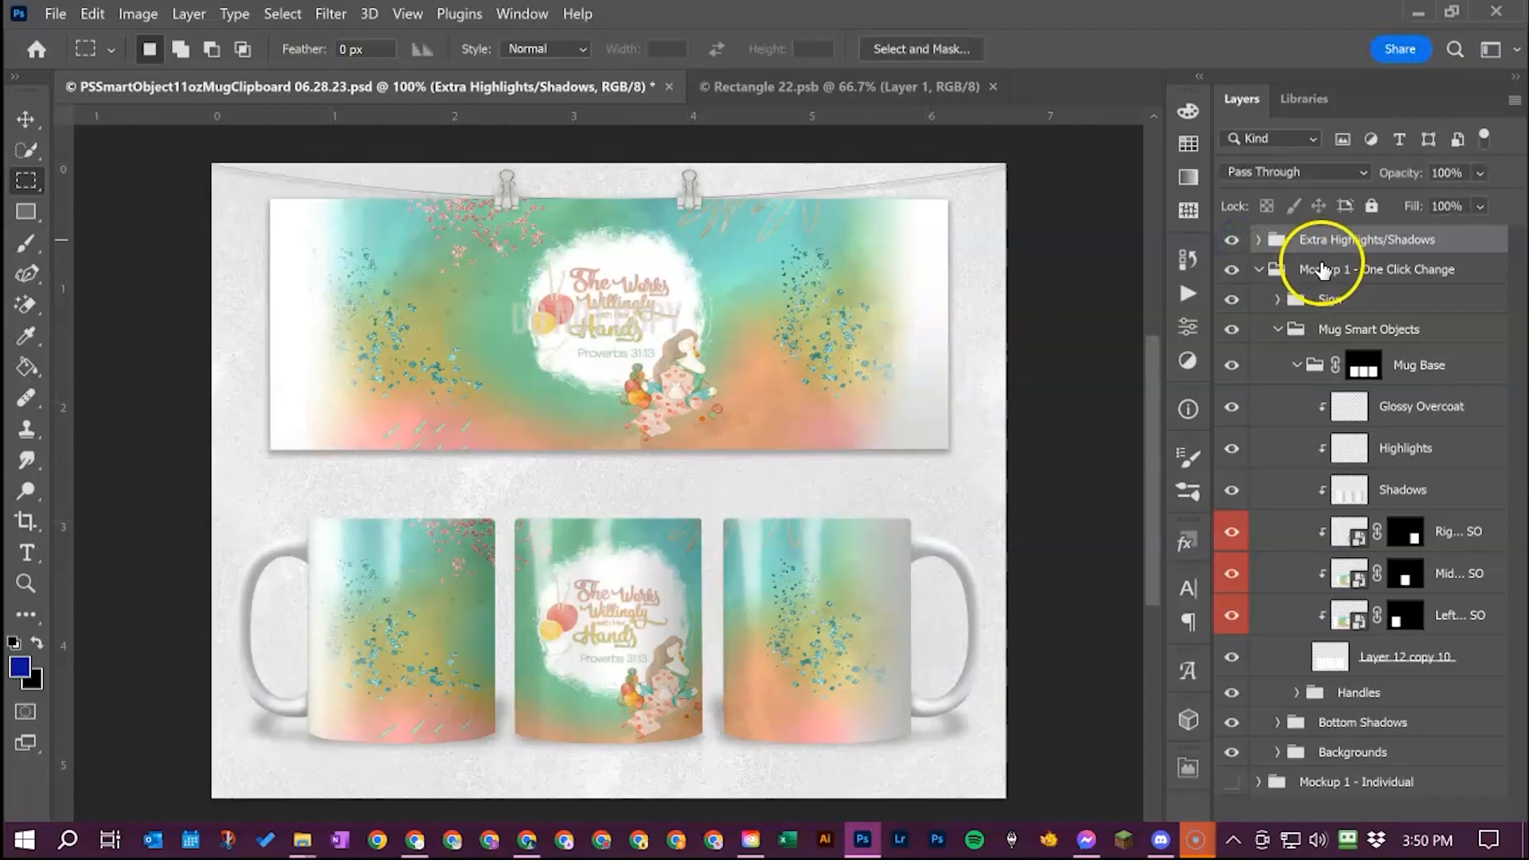
{"action": "left_click", "coordinate": [1259, 241]}
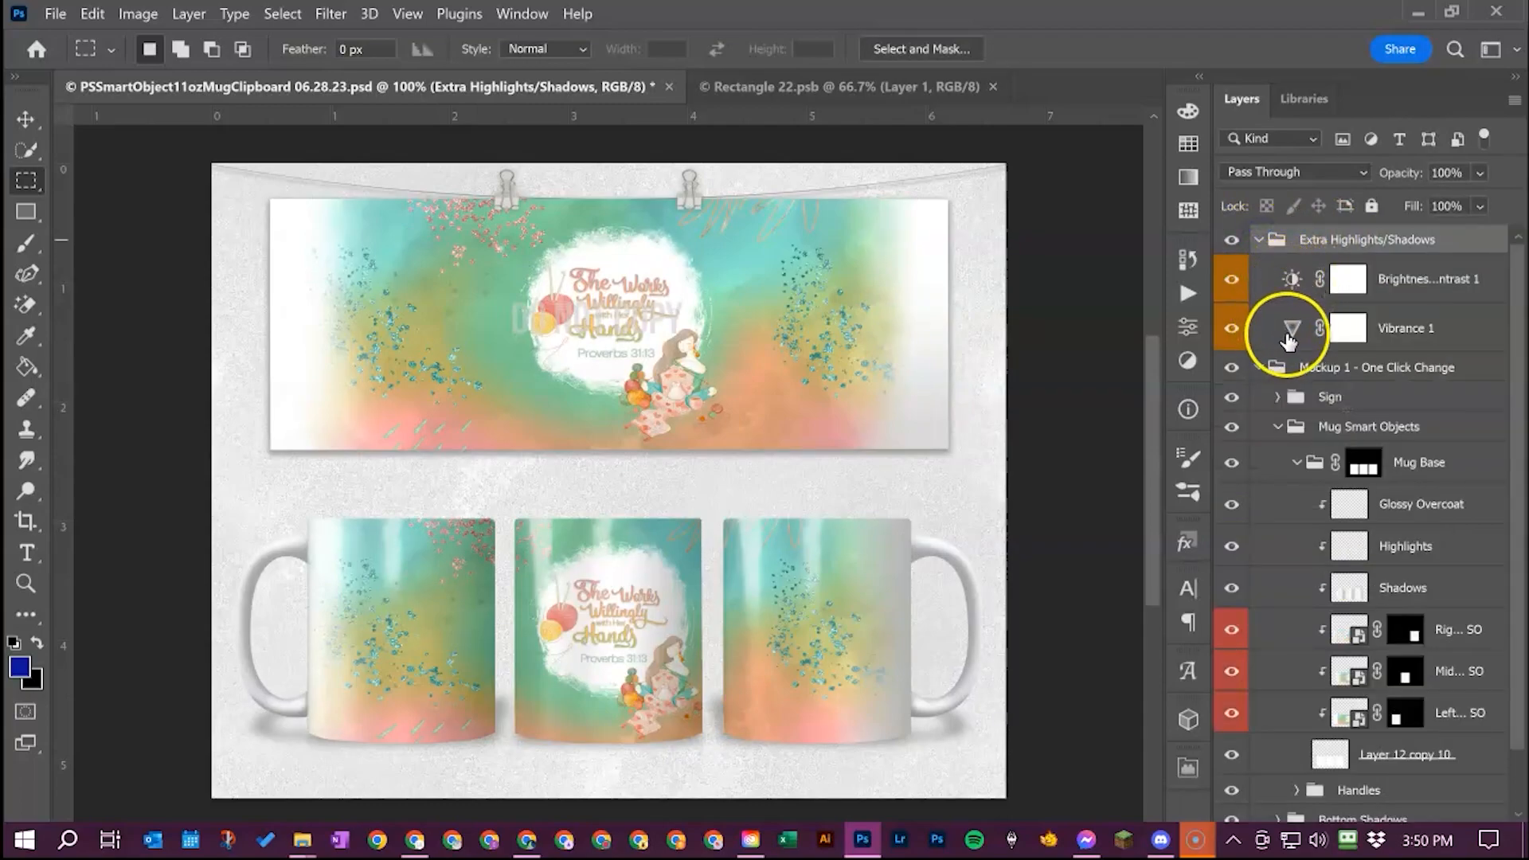
{"action": "double_click", "coordinate": [1293, 281]}
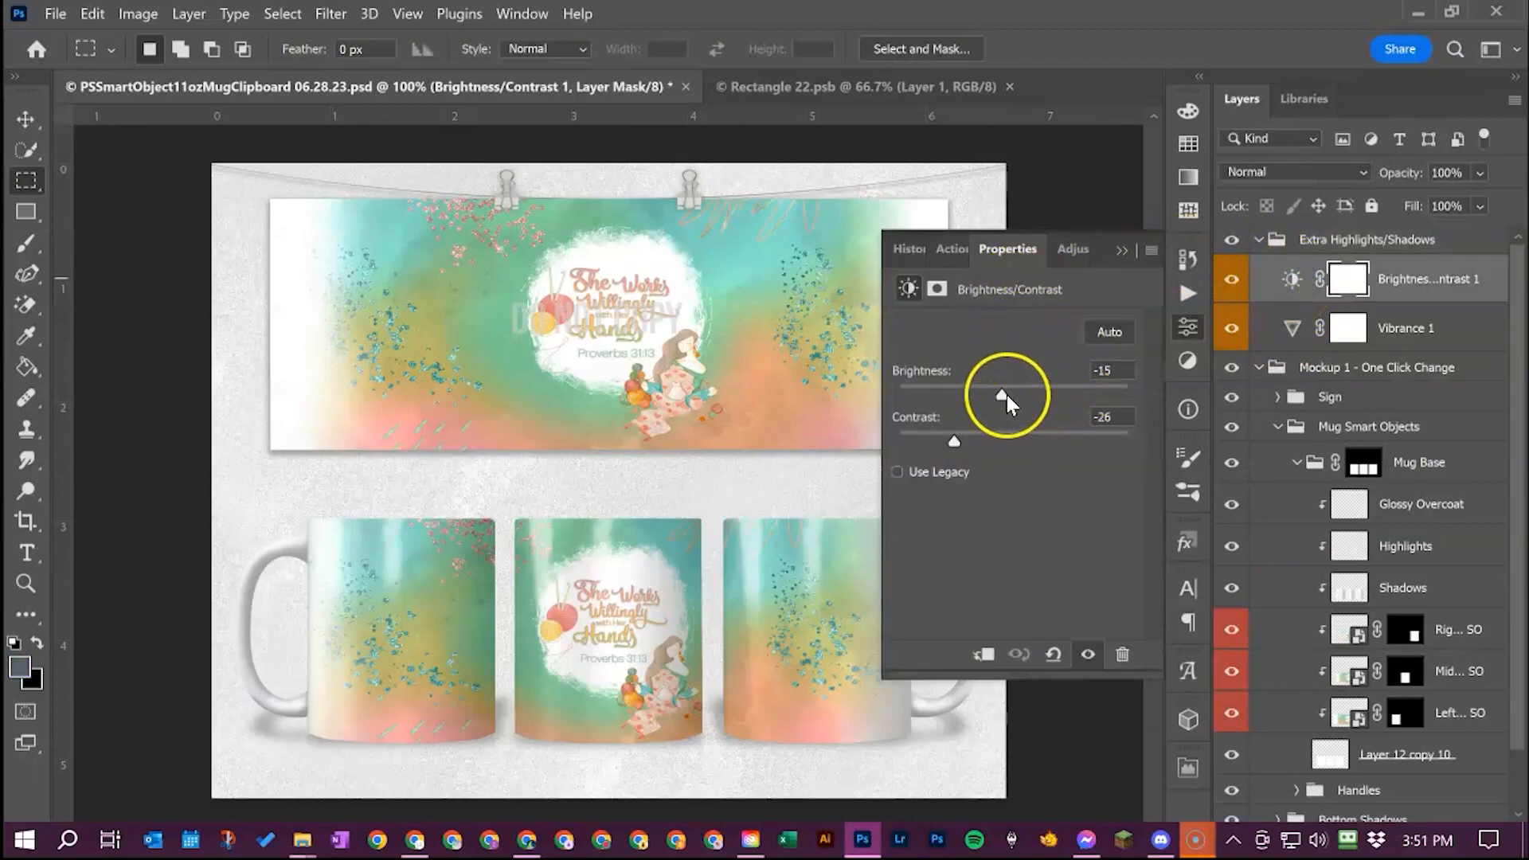
Try a different brightness on the Brightness/Contrast 1 adjustment, restore it to -15, and close the adjustment's settings
{"action": "mouse_move", "coordinate": [1002, 394]}
{"action": "left_mouse_down"}
{"action": "mouse_move", "coordinate": [1063, 399]}
{"action": "mouse_move", "coordinate": [946, 401]}
{"action": "mouse_move", "coordinate": [1060, 414]}
{"action": "mouse_move", "coordinate": [969, 412]}
{"action": "mouse_move", "coordinate": [996, 419]}
{"action": "left_mouse_up"}
{"action": "left_click", "coordinate": [1102, 369]}
{"action": "type", "text": "-15"}
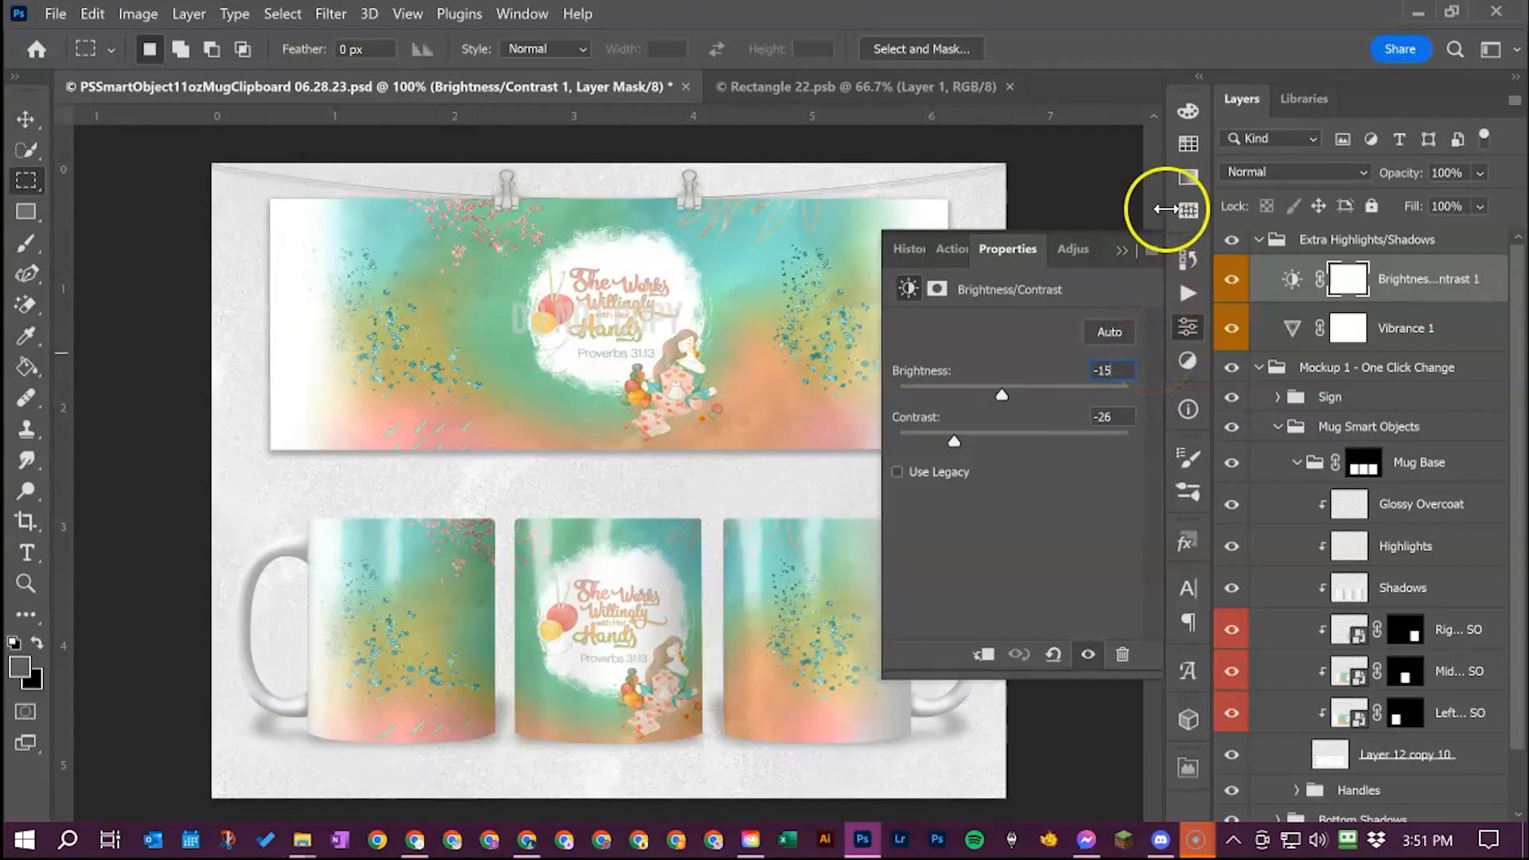
{"action": "left_click", "coordinate": [1382, 309]}
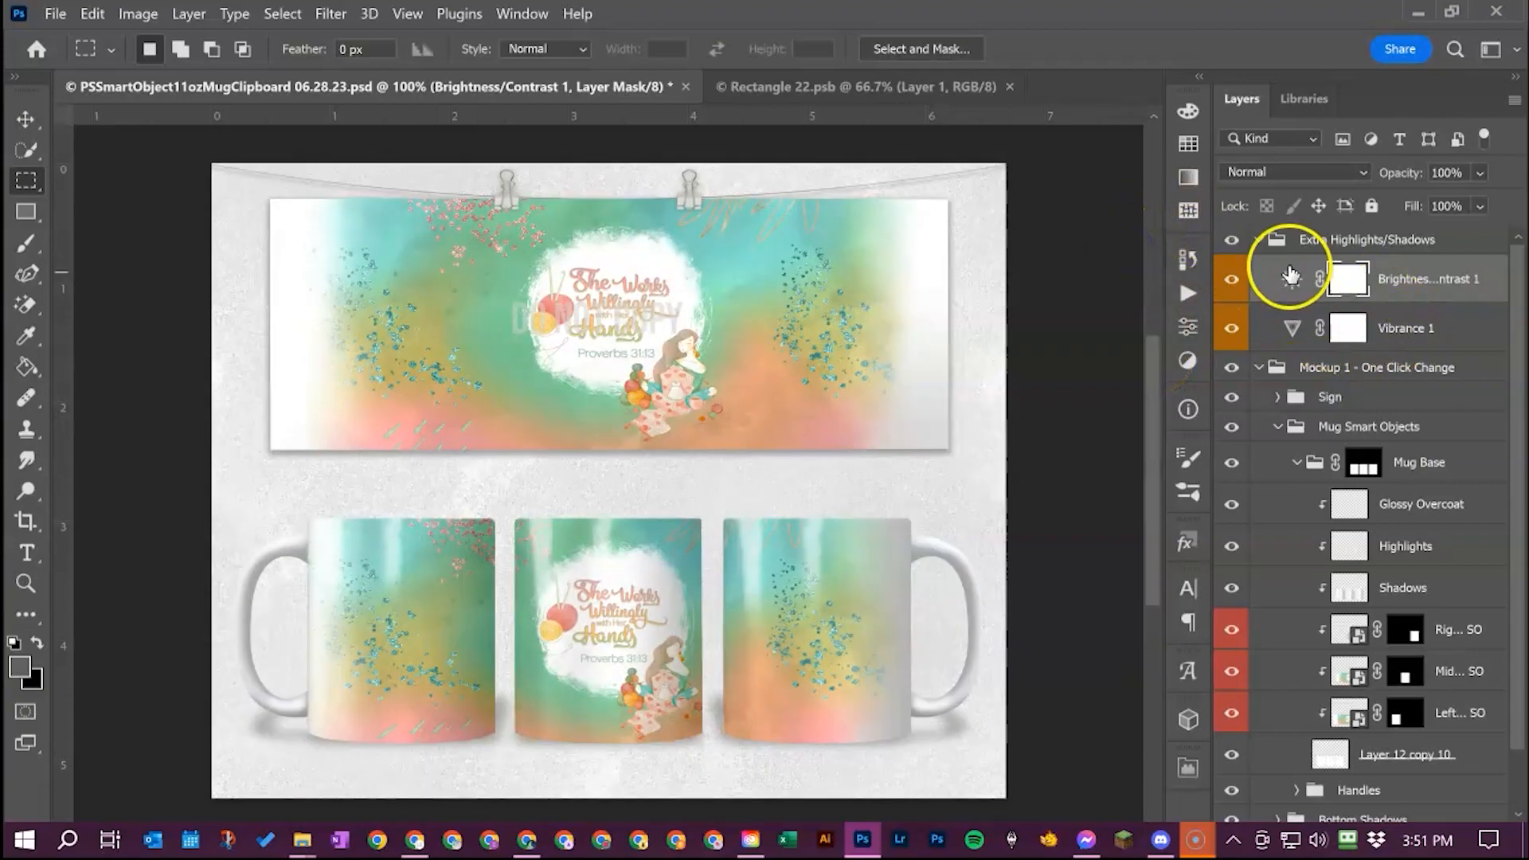
Collapse the Extra Highlights/Shadows group and hide it
{"action": "left_click", "coordinate": [1260, 240]}
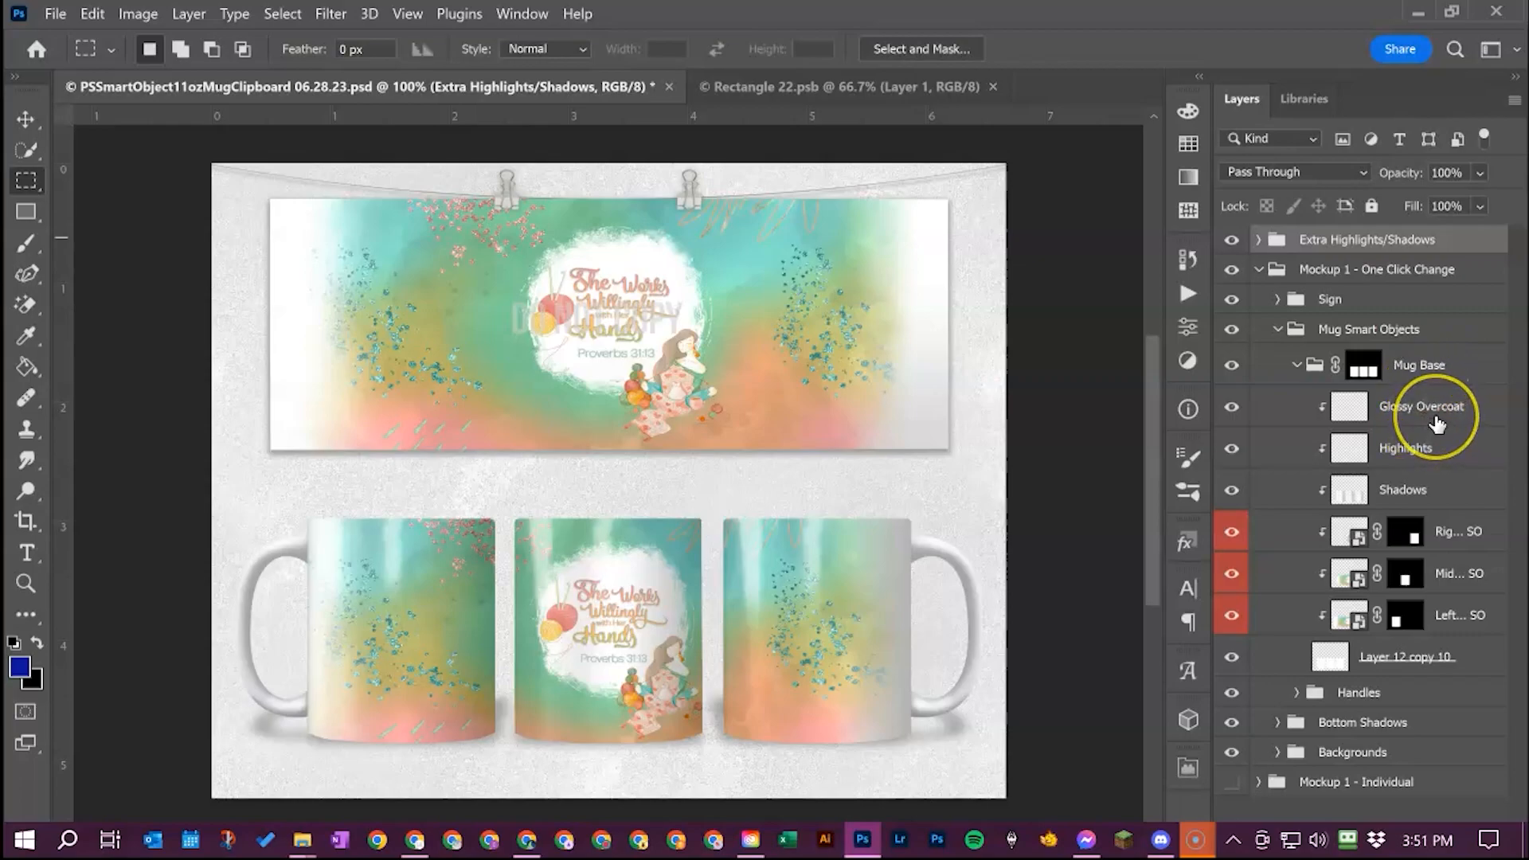
{"action": "left_click", "coordinate": [1232, 239]}
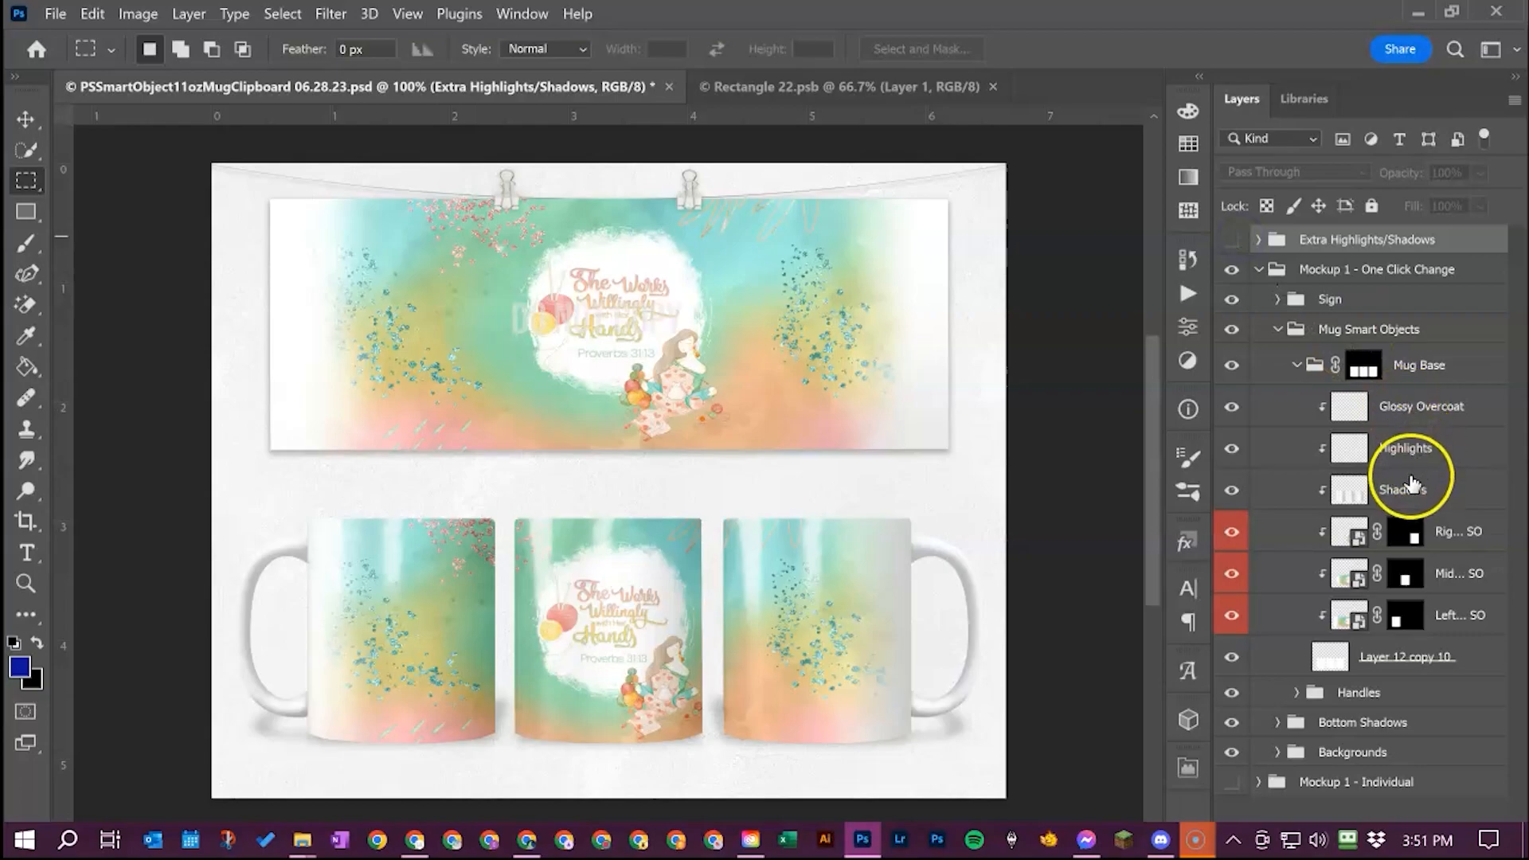
{"action": "scroll", "coordinate": [1399, 631], "scroll_direction": "down", "scroll_amount": 1}
{"action": "scroll", "coordinate": [1040, 645], "scroll_direction": "up", "scroll_amount": 1}
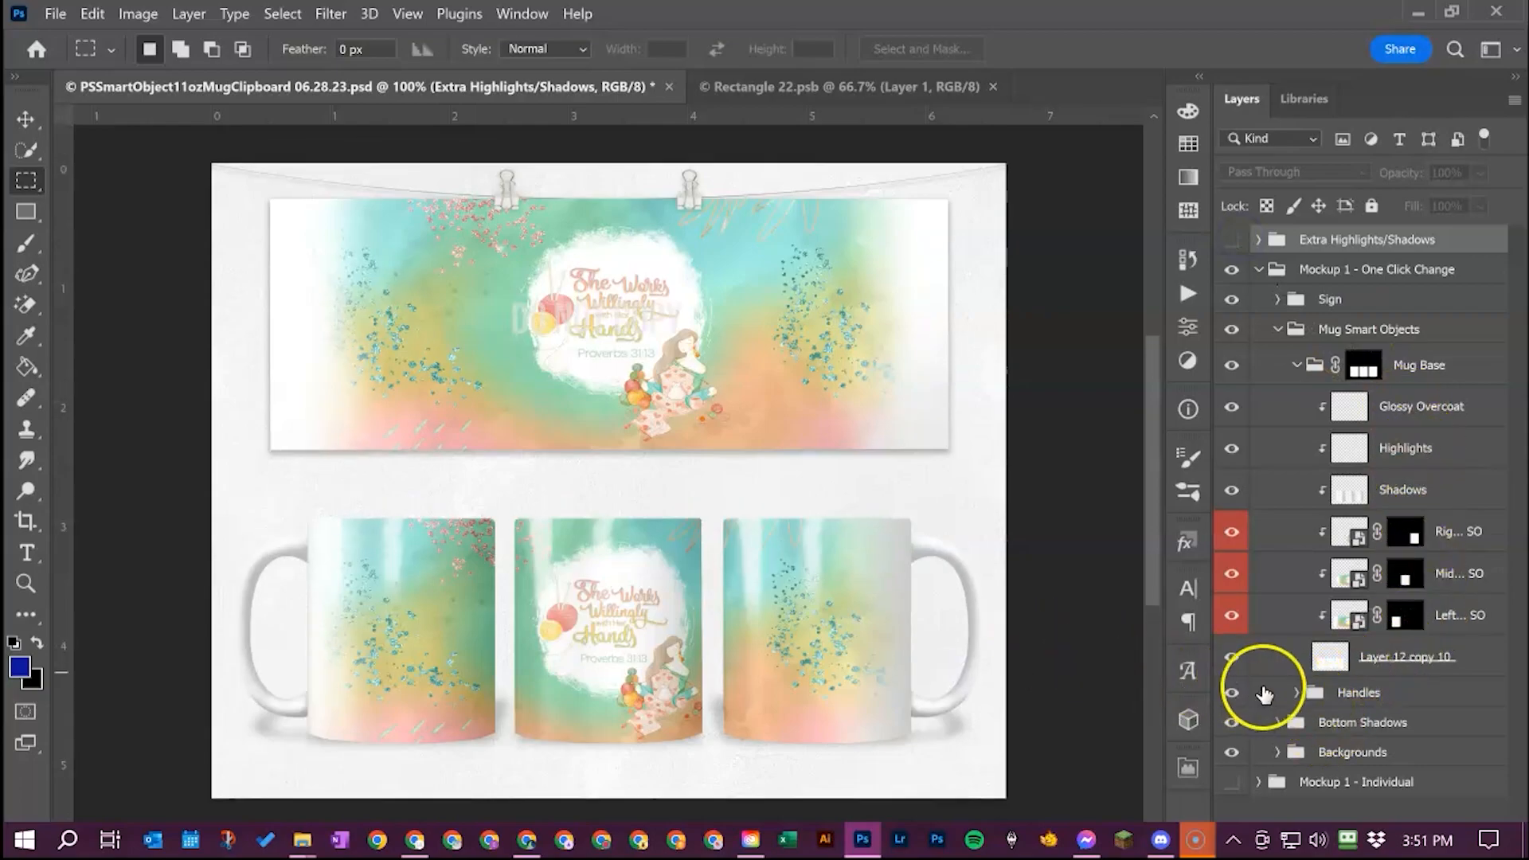
Show the Hue/Saturation 1 adjustment inside the Handles group, open its settings, and compare the handles with Colorize off and on again
{"action": "left_click", "coordinate": [1296, 693]}
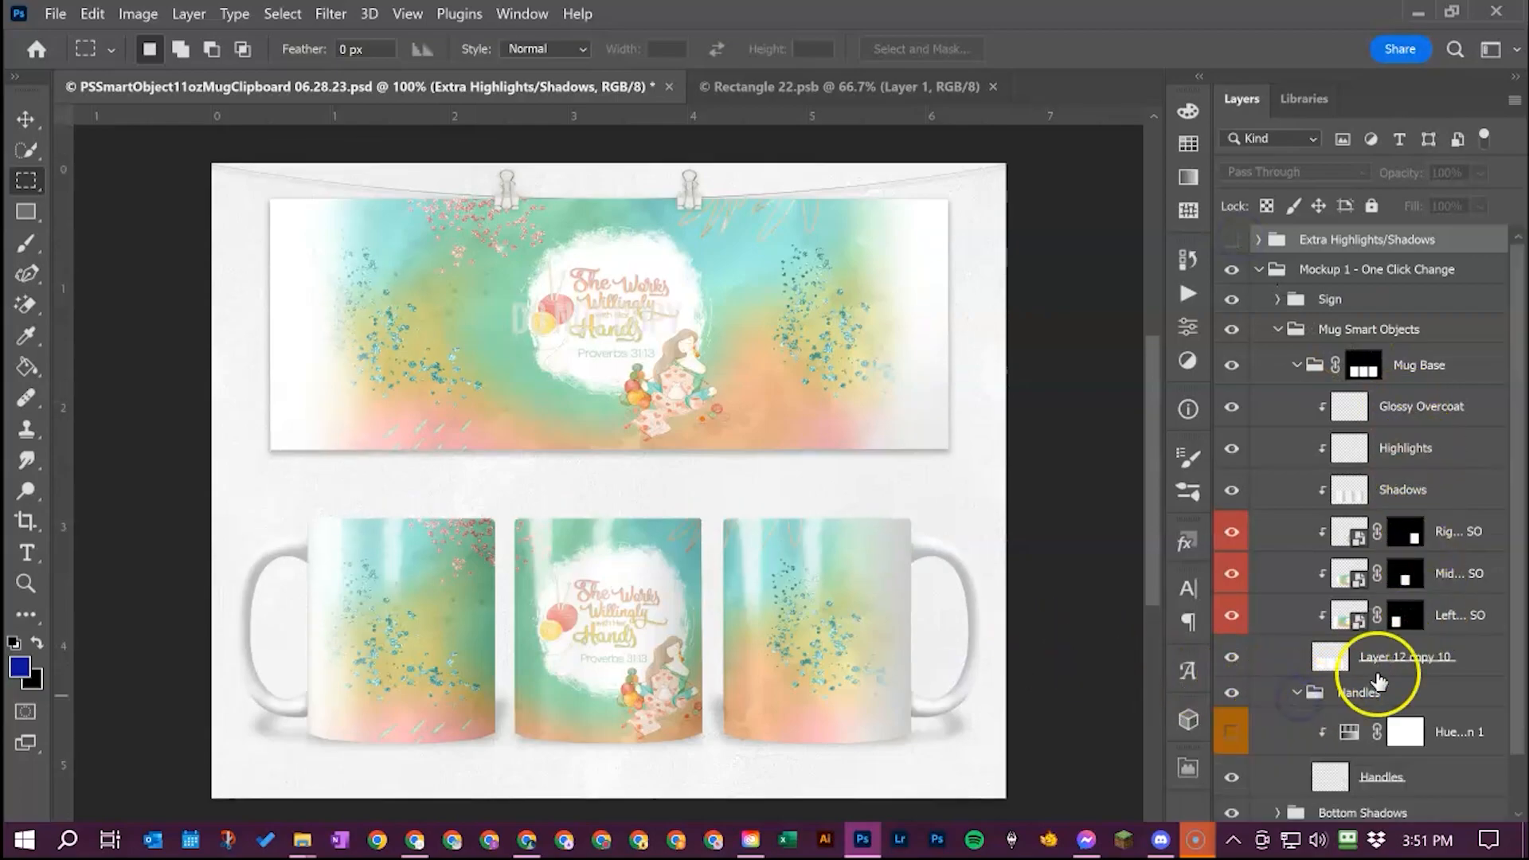
{"action": "left_click", "coordinate": [1232, 739]}
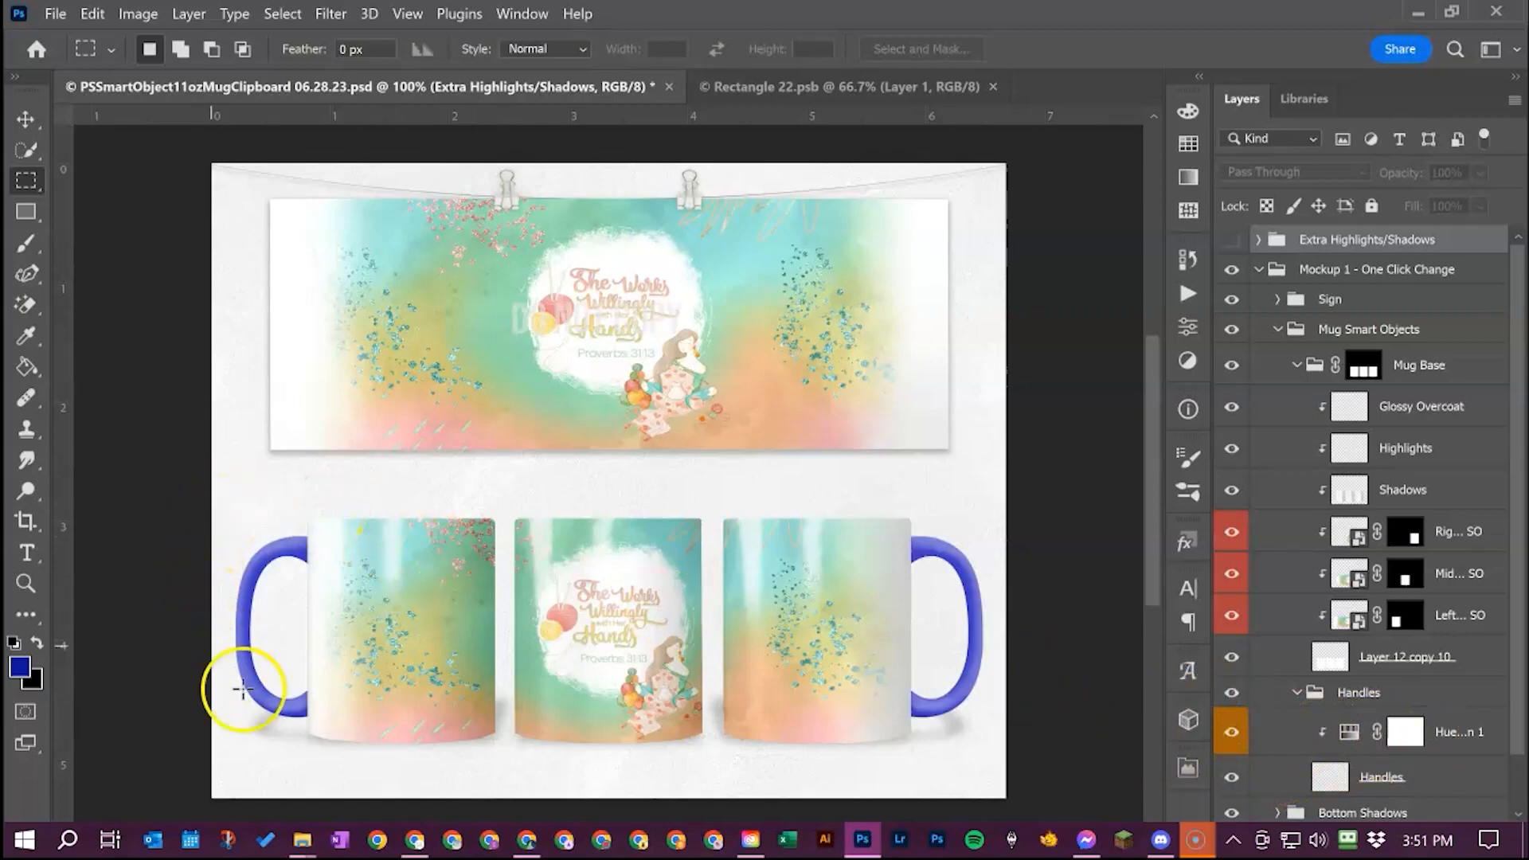
{"action": "double_click", "coordinate": [1348, 734]}
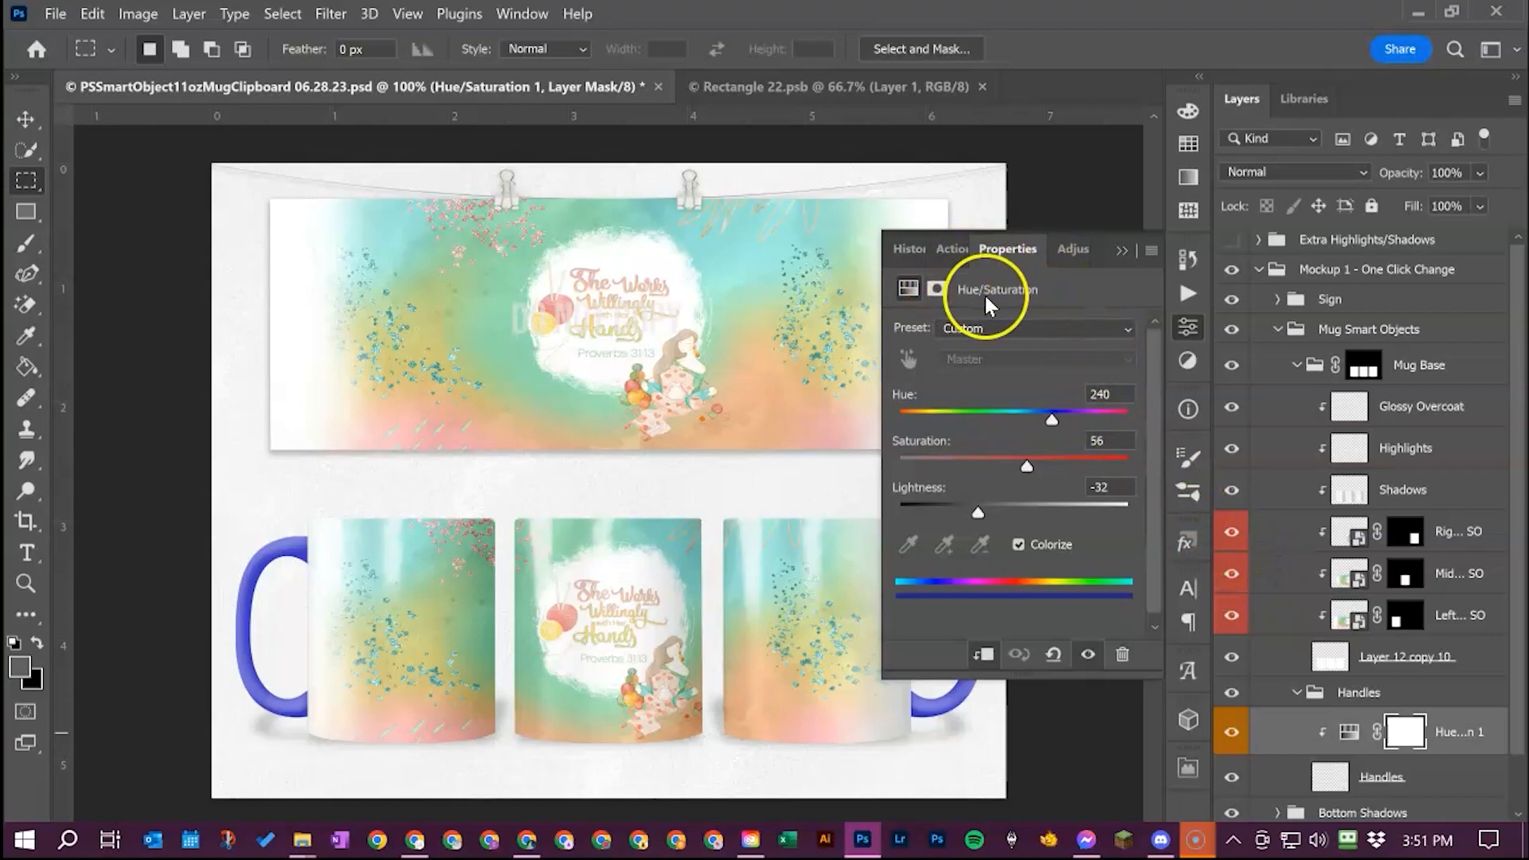
{"action": "scroll", "coordinate": [597, 529], "scroll_direction": "right", "scroll_amount": 3}
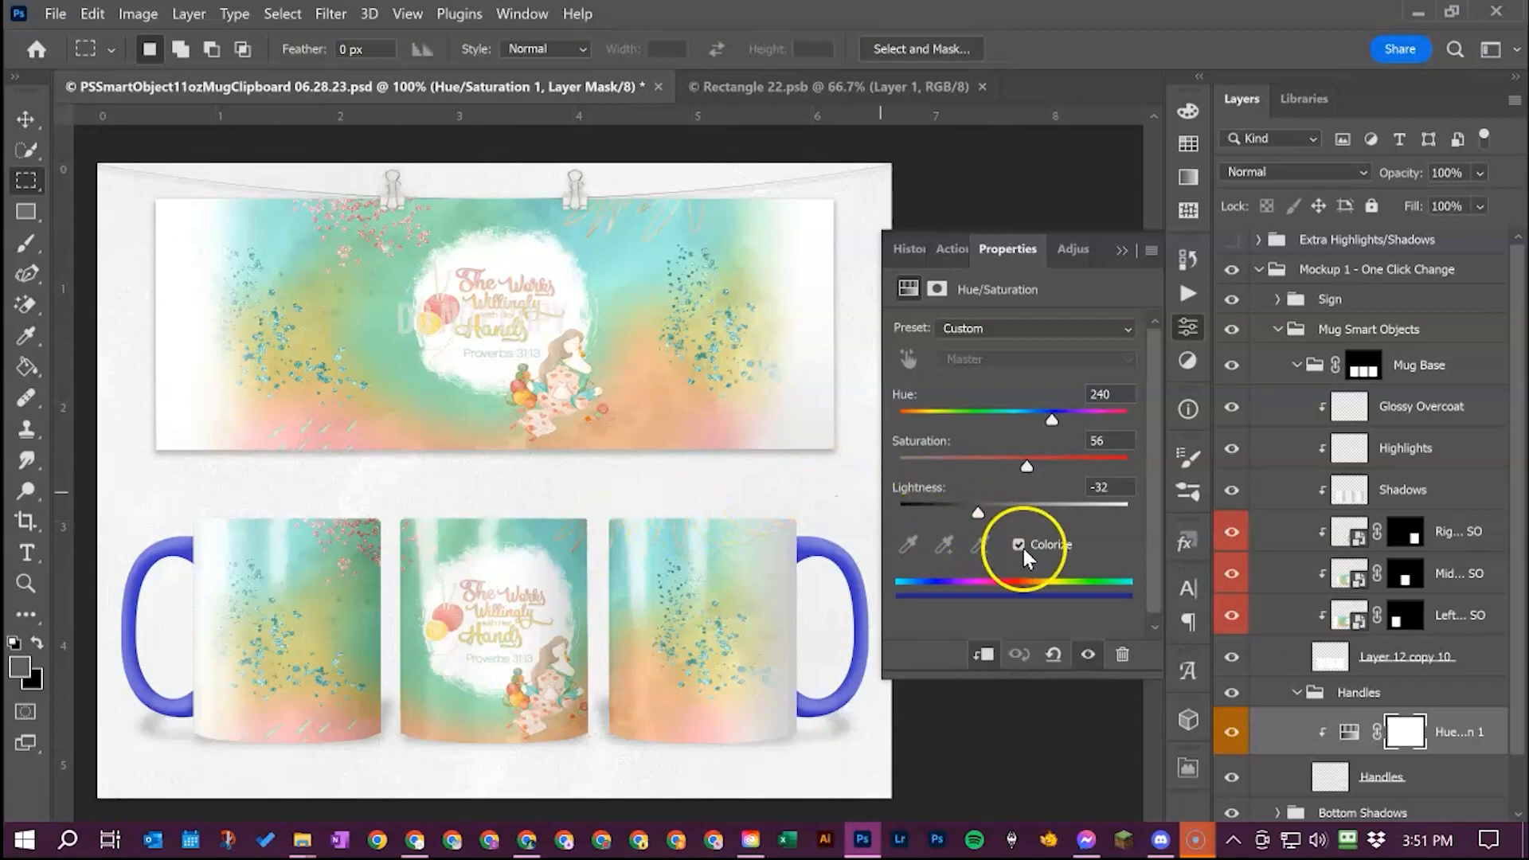
{"action": "left_click", "coordinate": [1018, 545]}
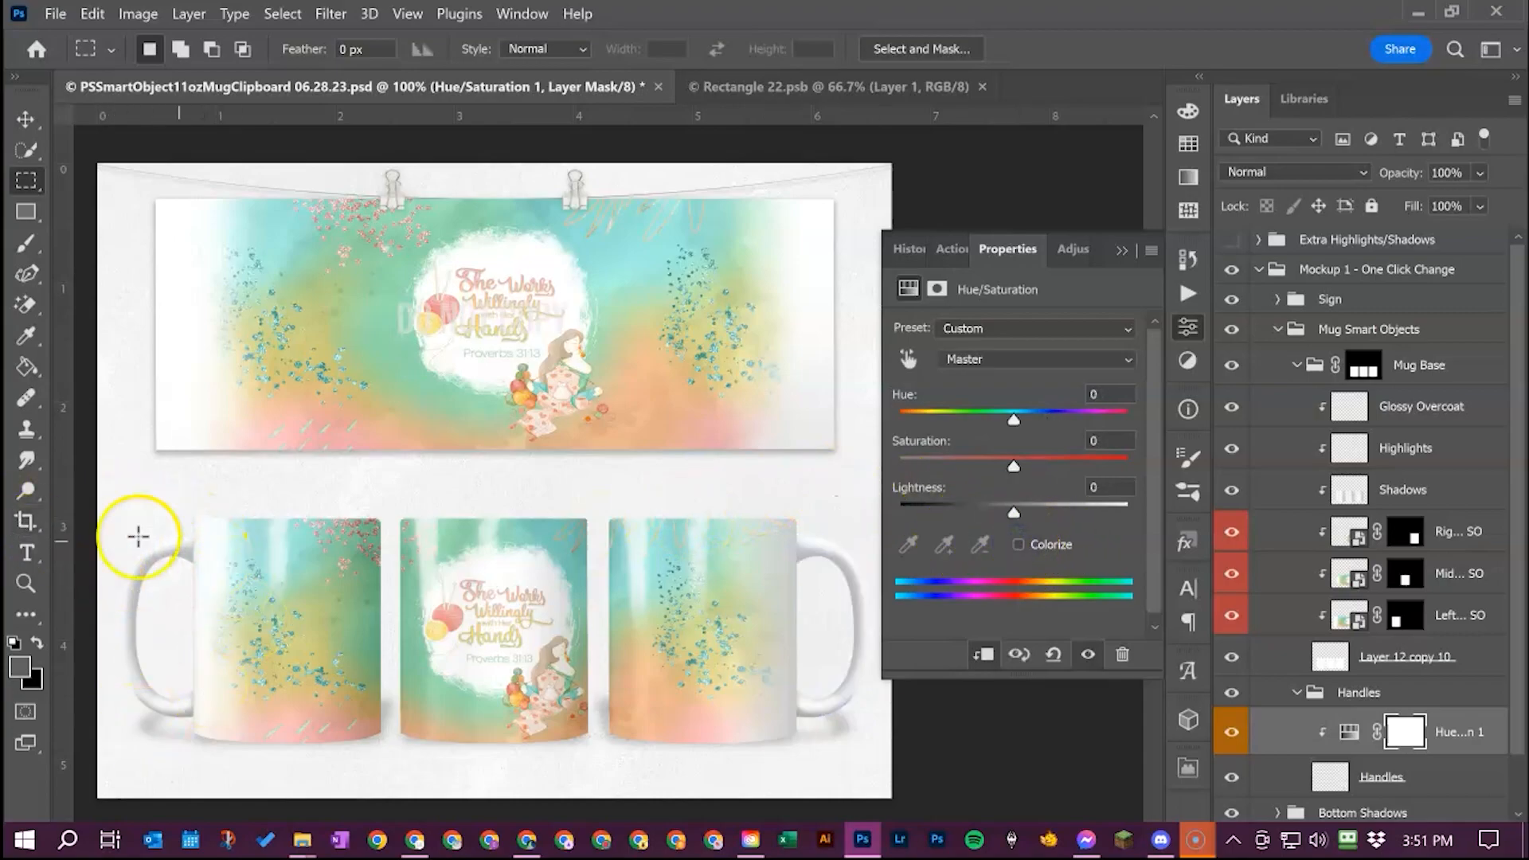
{"action": "left_click", "coordinate": [1018, 544]}
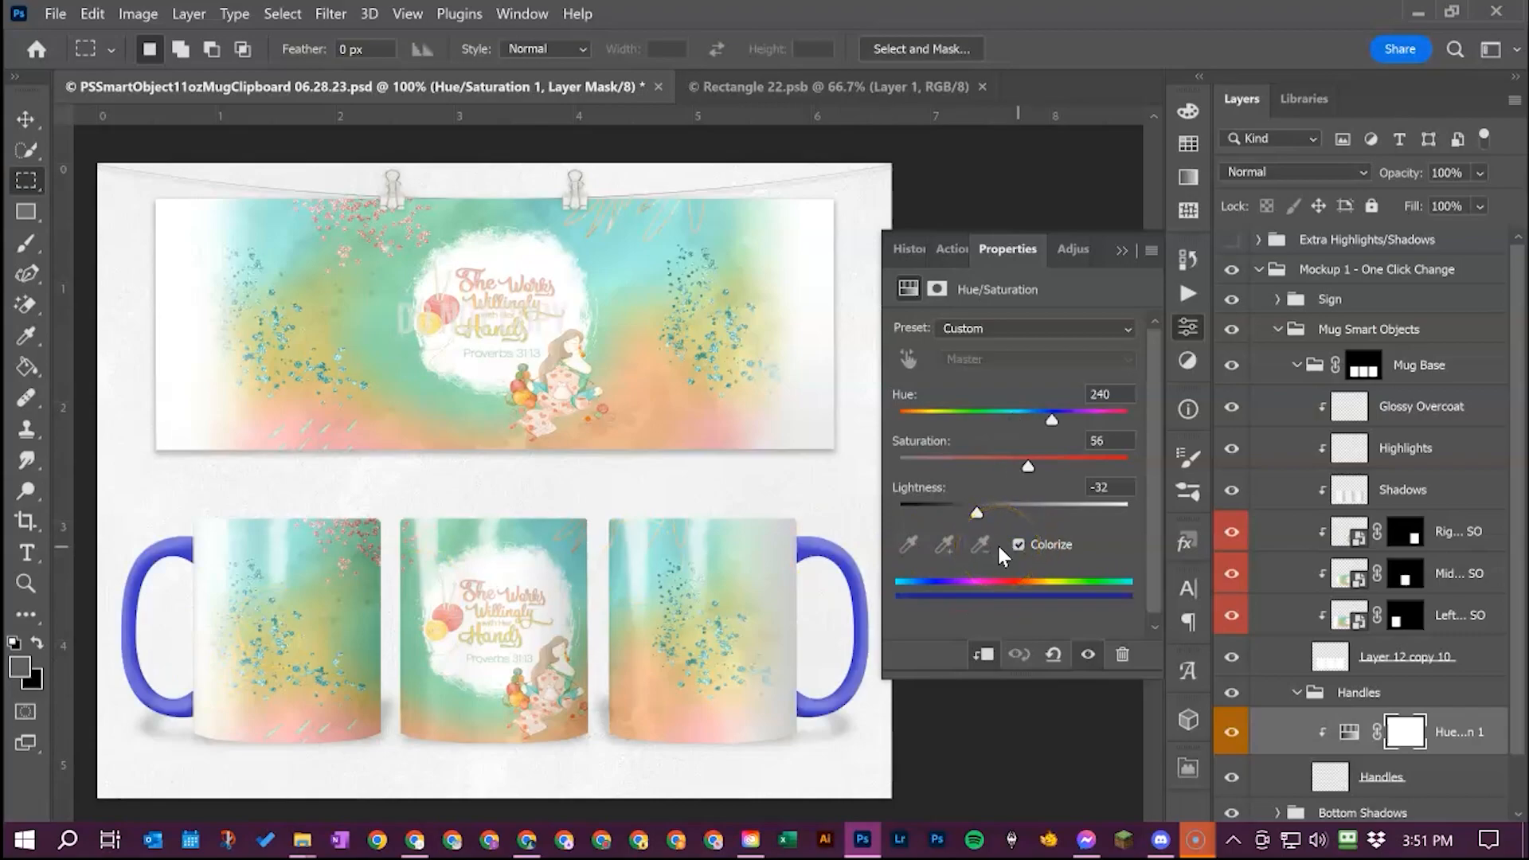
Recolor the mug handles with hue 154, saturation 45 and lightness -18, and close the adjustment's settings
{"action": "left_click_drag", "start_coordinate": [1053, 414], "coordinate": [1002, 470]}
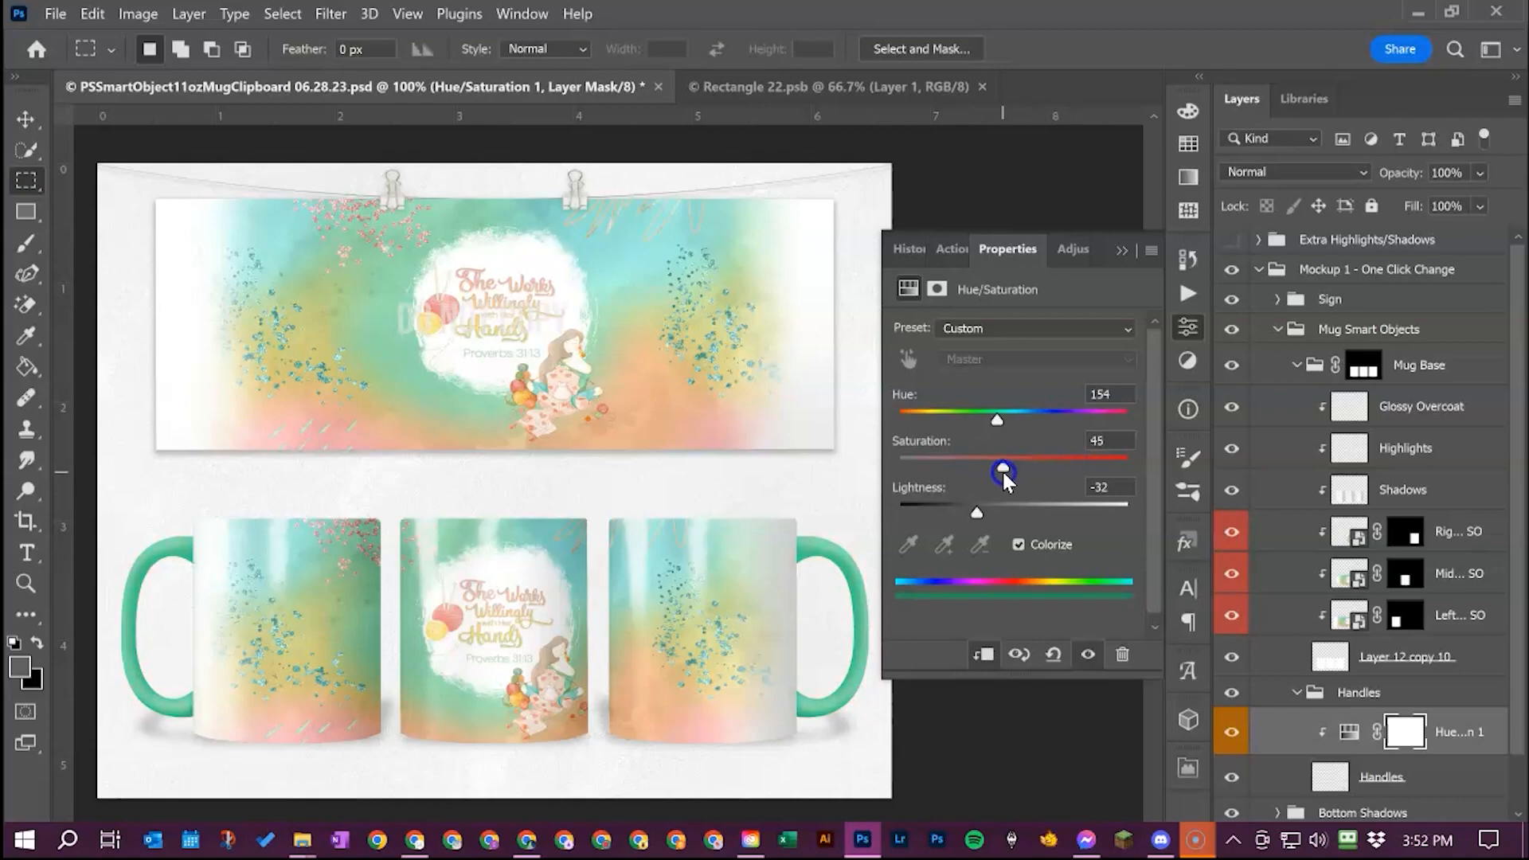
{"action": "mouse_move", "coordinate": [976, 512]}
{"action": "left_mouse_down"}
{"action": "mouse_move", "coordinate": [1049, 499]}
{"action": "mouse_move", "coordinate": [980, 505]}
{"action": "mouse_move", "coordinate": [993, 505]}
{"action": "left_mouse_up"}
{"action": "left_click", "coordinate": [1217, 482]}
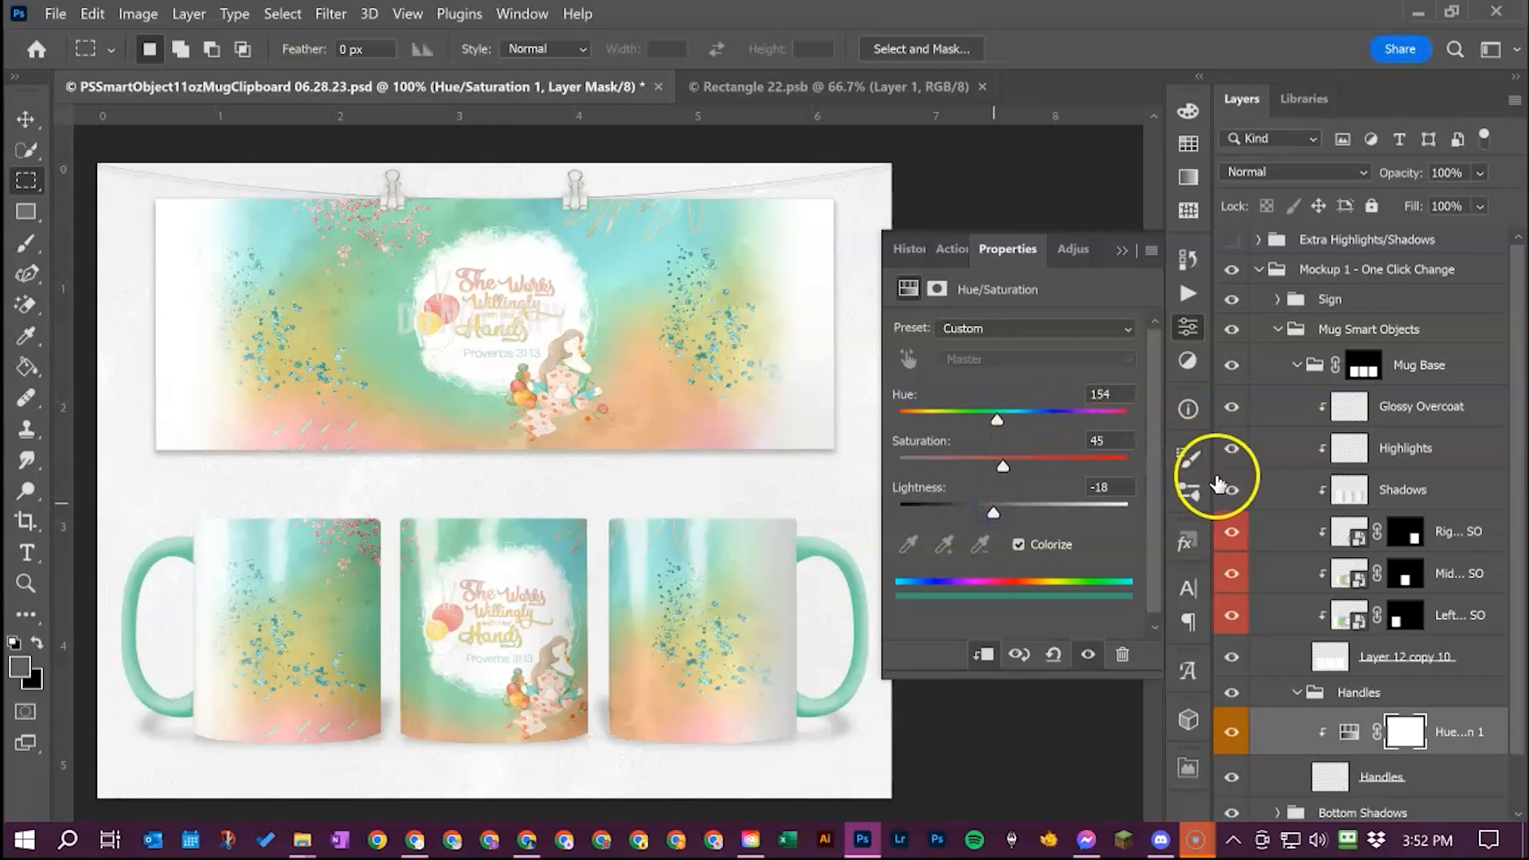
{"action": "left_click", "coordinate": [1115, 253]}
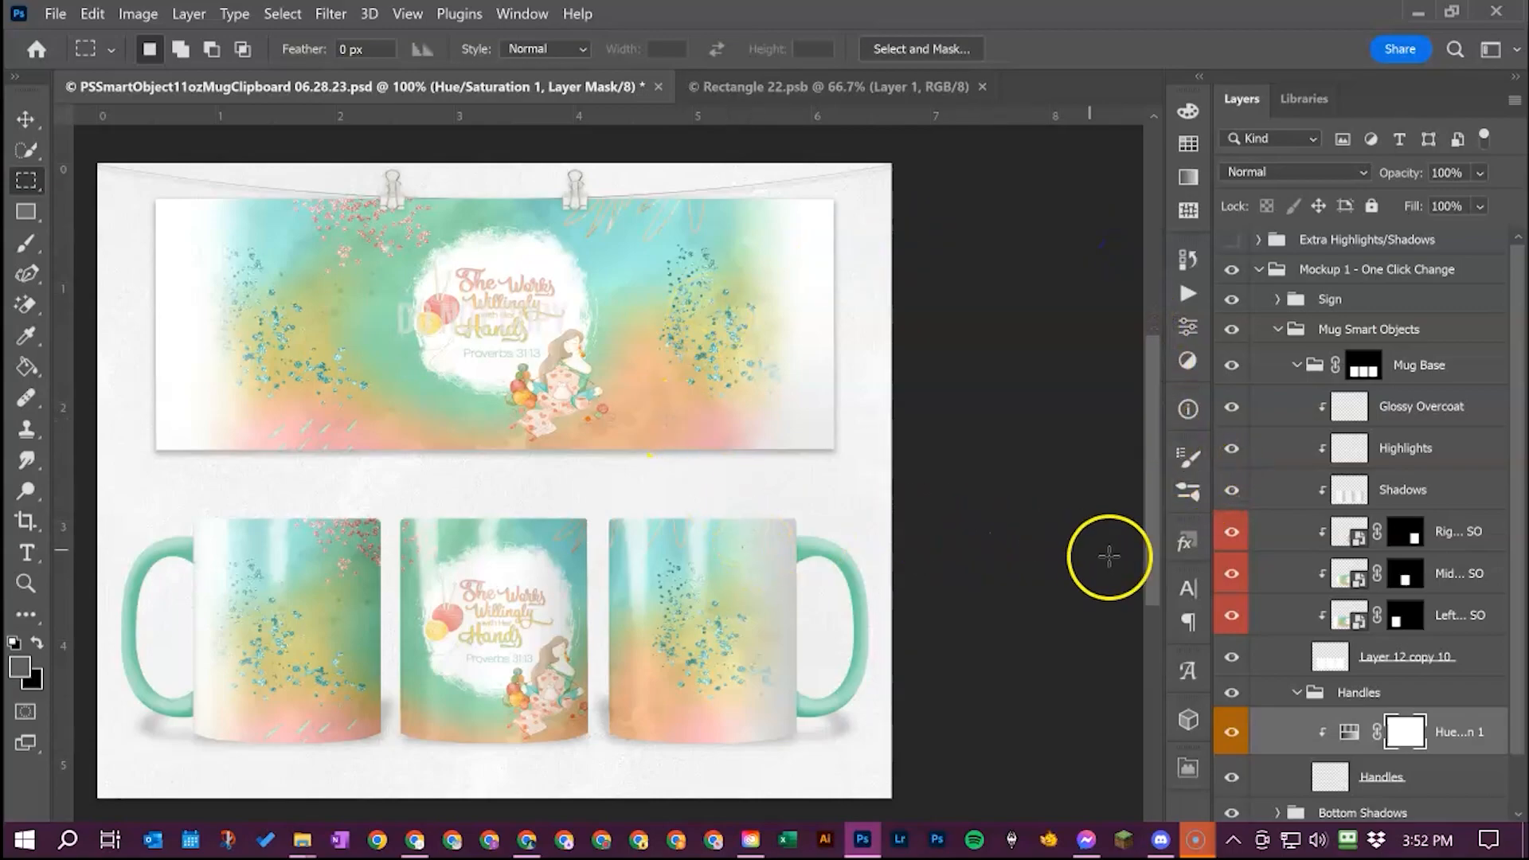
Hide the handles' Hue/Saturation 1 adjustment and collapse the Handles group
{"action": "left_click", "coordinate": [1232, 732]}
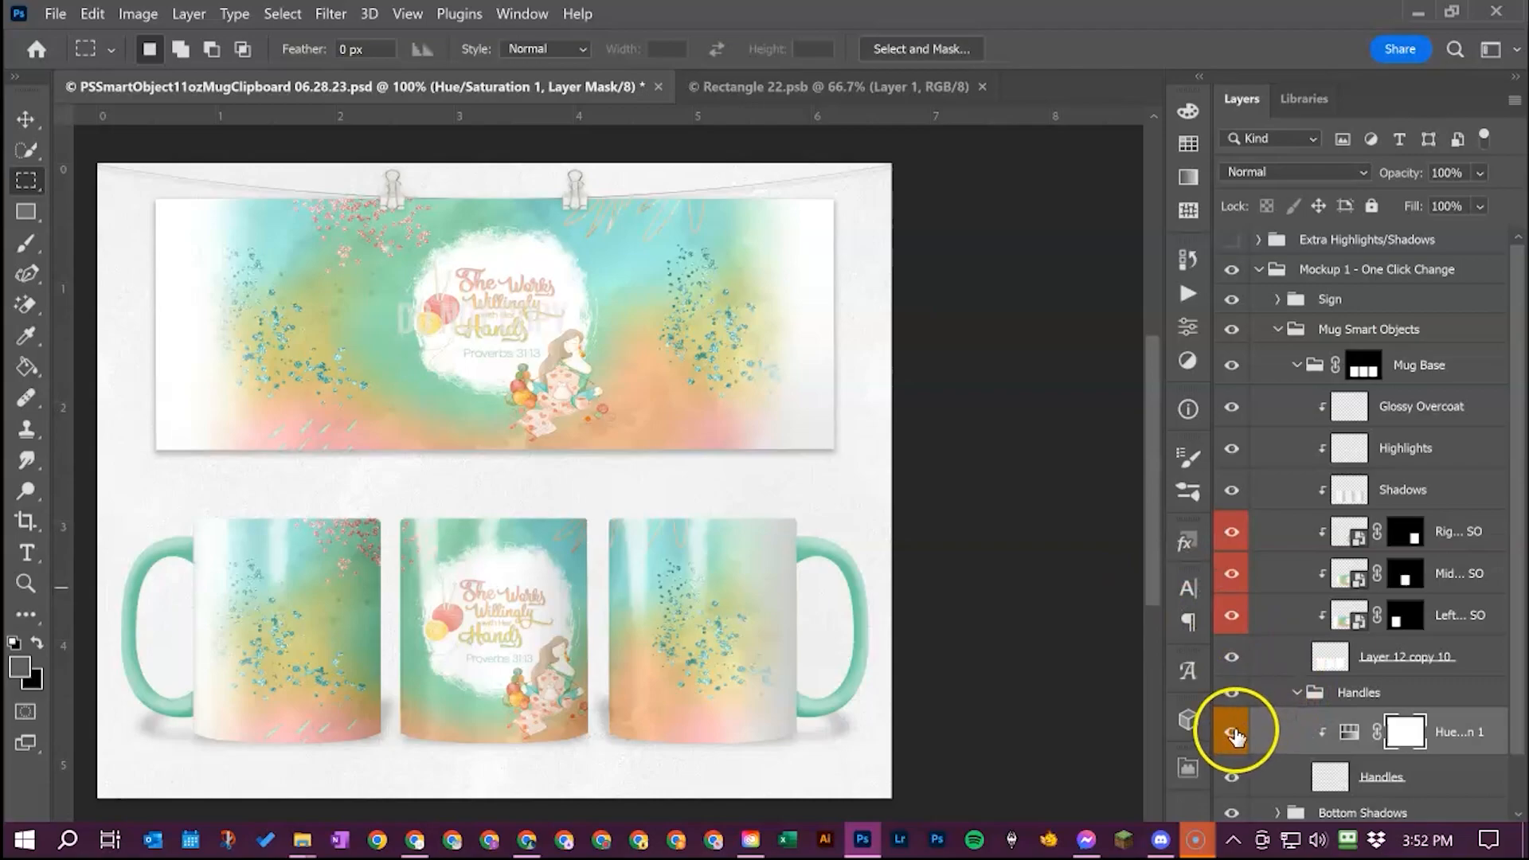
{"action": "left_click", "coordinate": [1297, 692]}
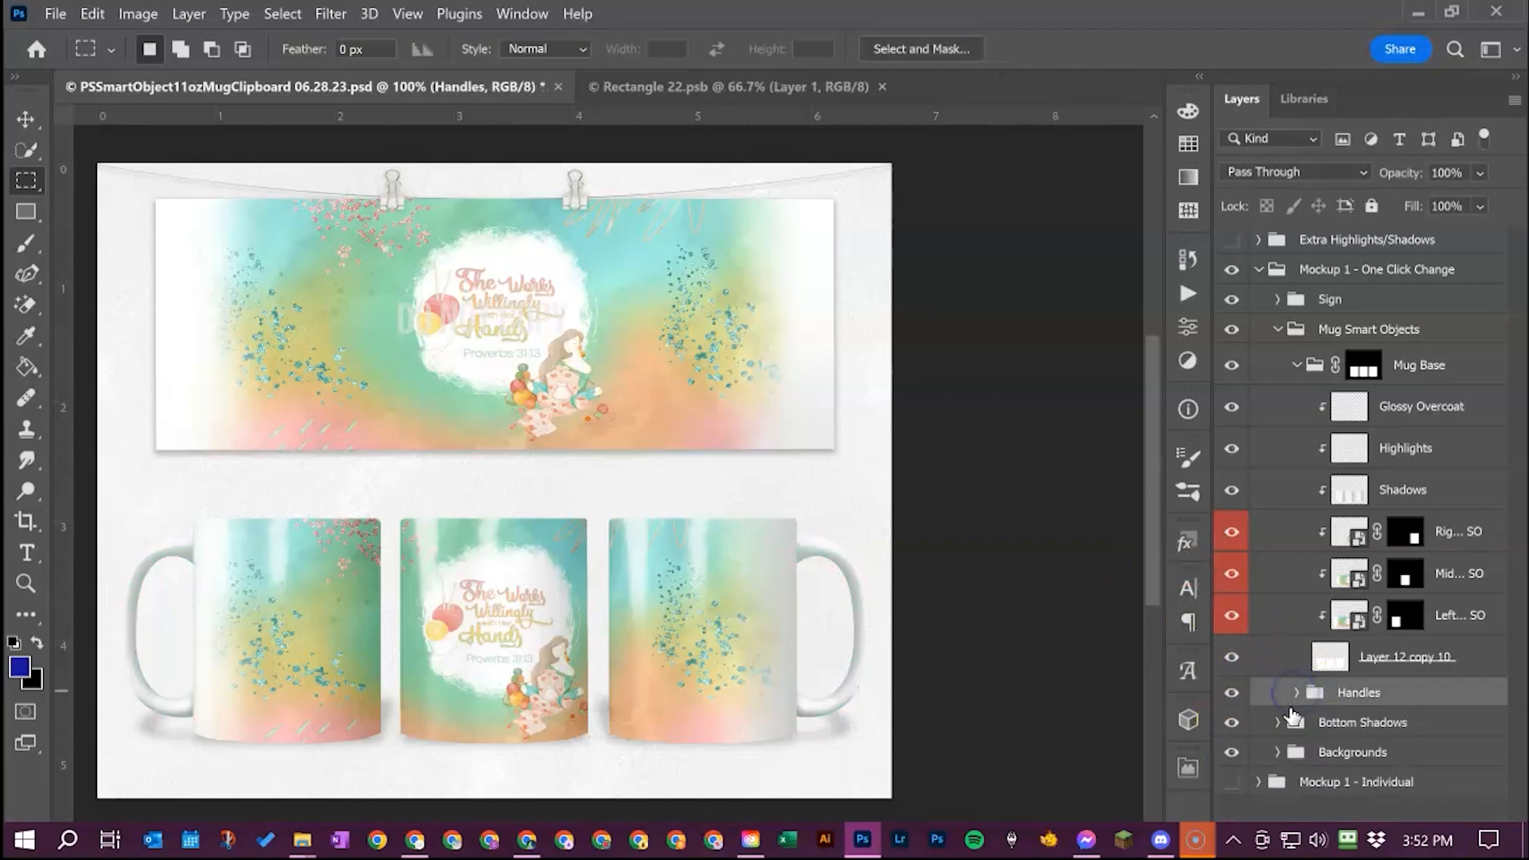
Expand the Bottom Shadows group, select its Shadows layer, and activate the Move tool
{"action": "left_click", "coordinate": [1280, 722]}
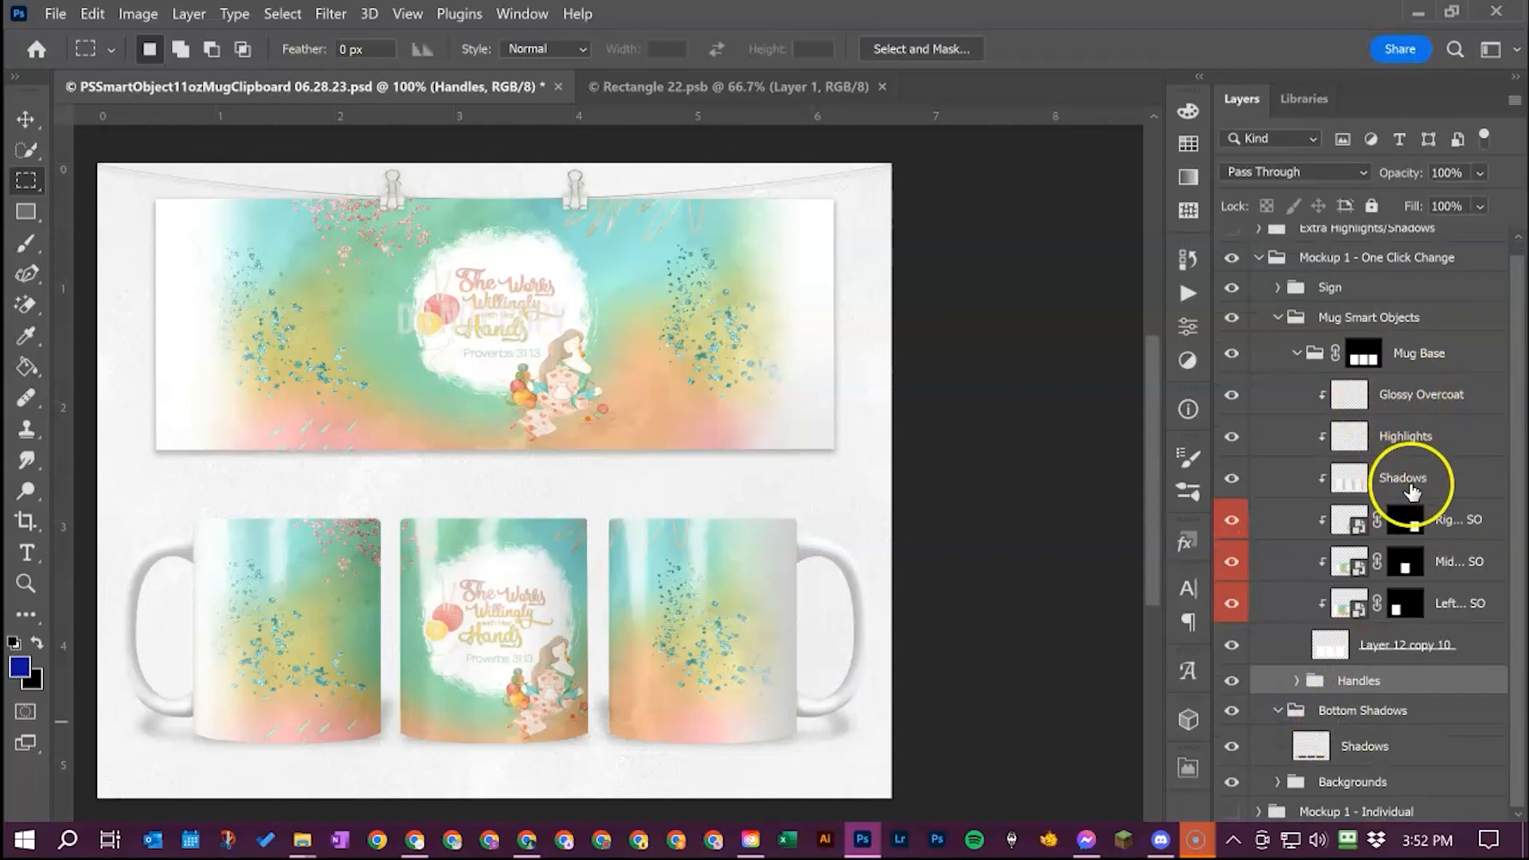
{"action": "left_click", "coordinate": [1413, 748]}
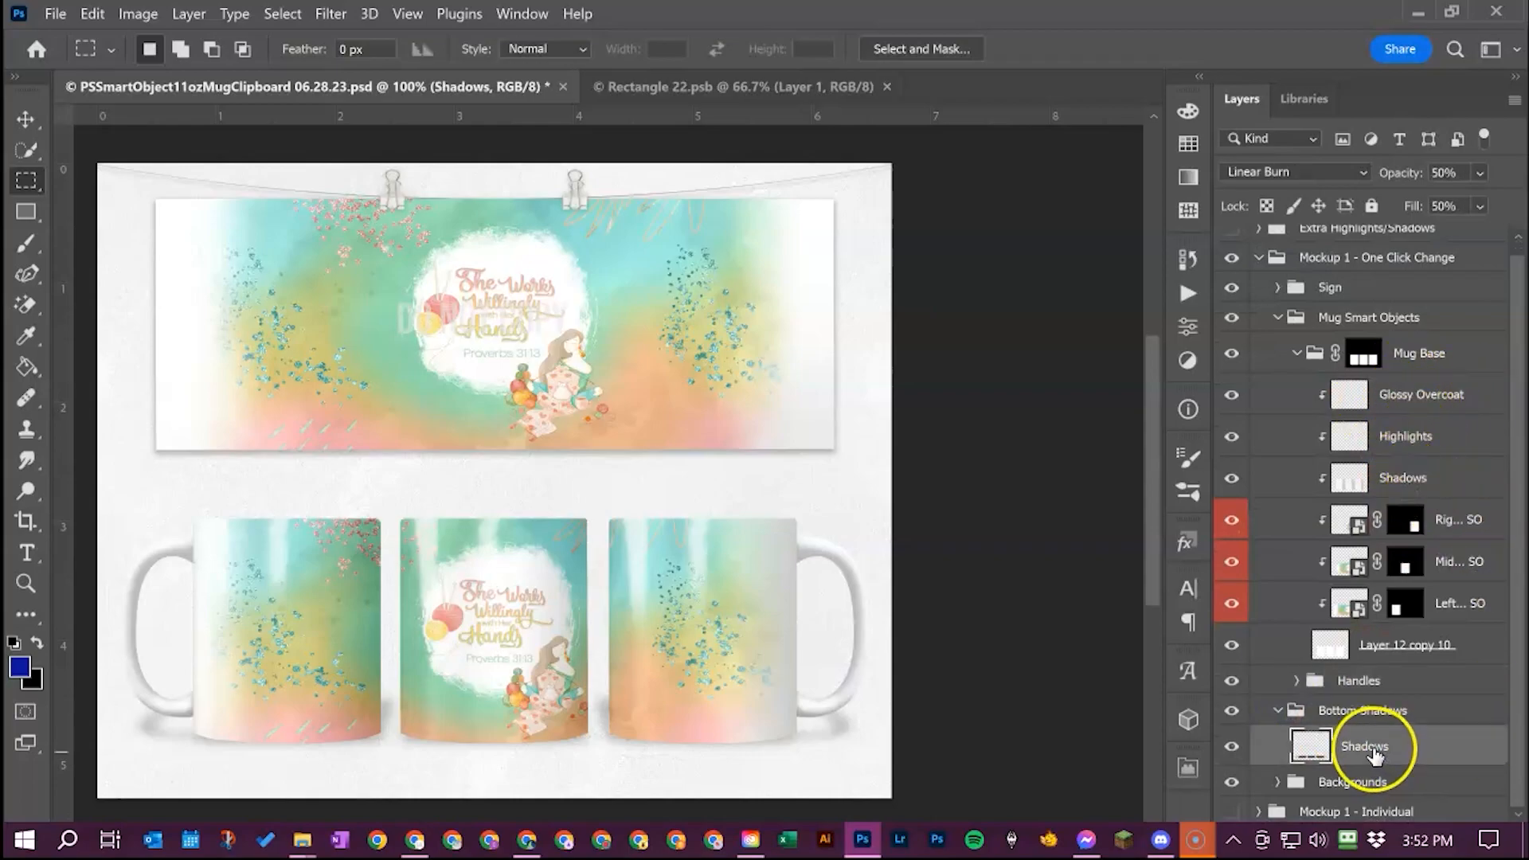
{"action": "left_click", "coordinate": [25, 119]}
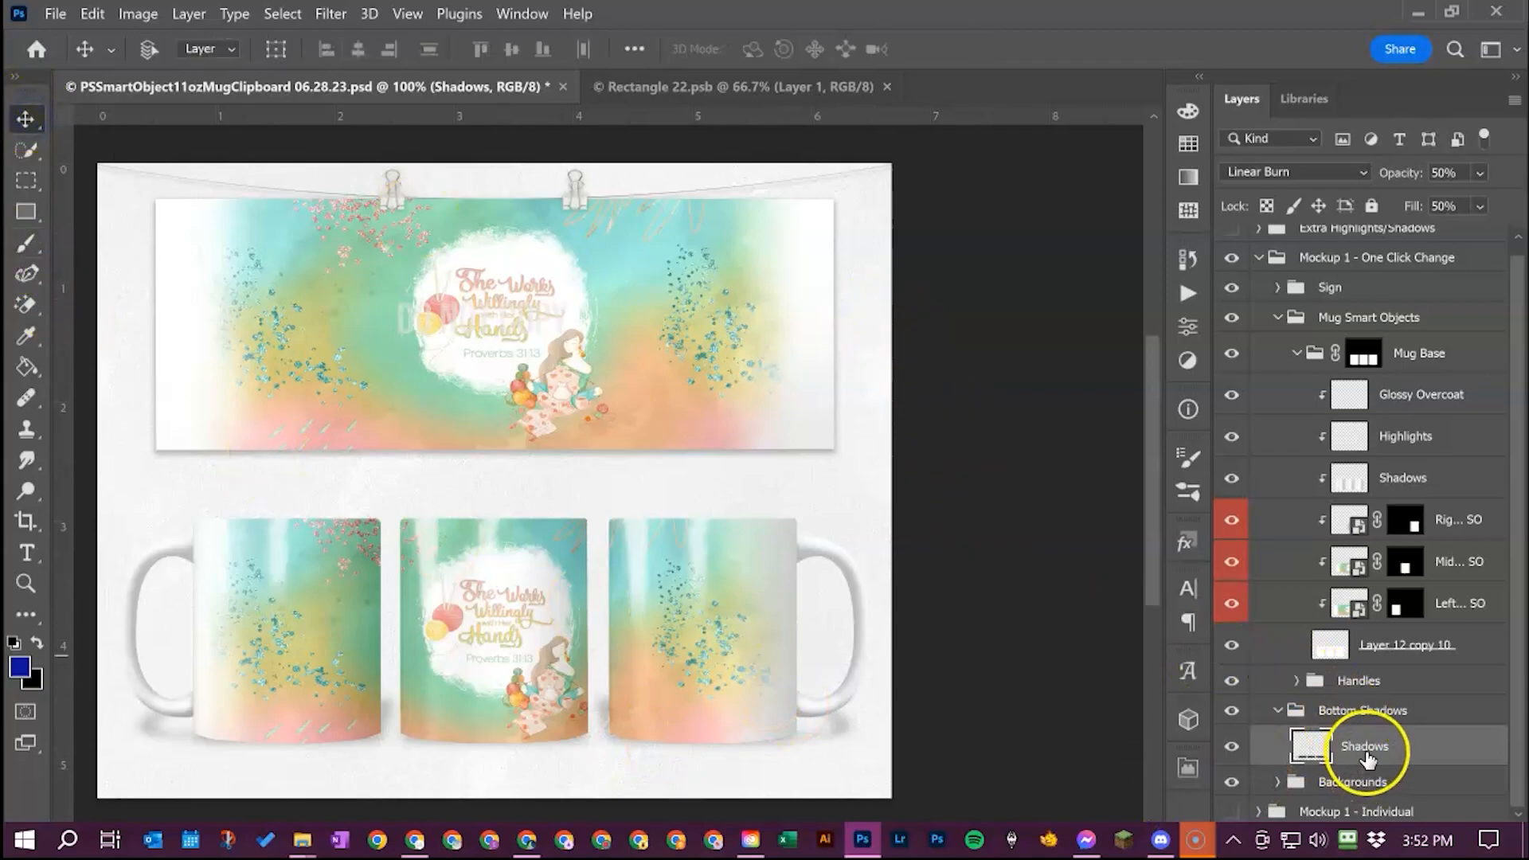
{"action": "left_click", "coordinate": [1298, 760]}
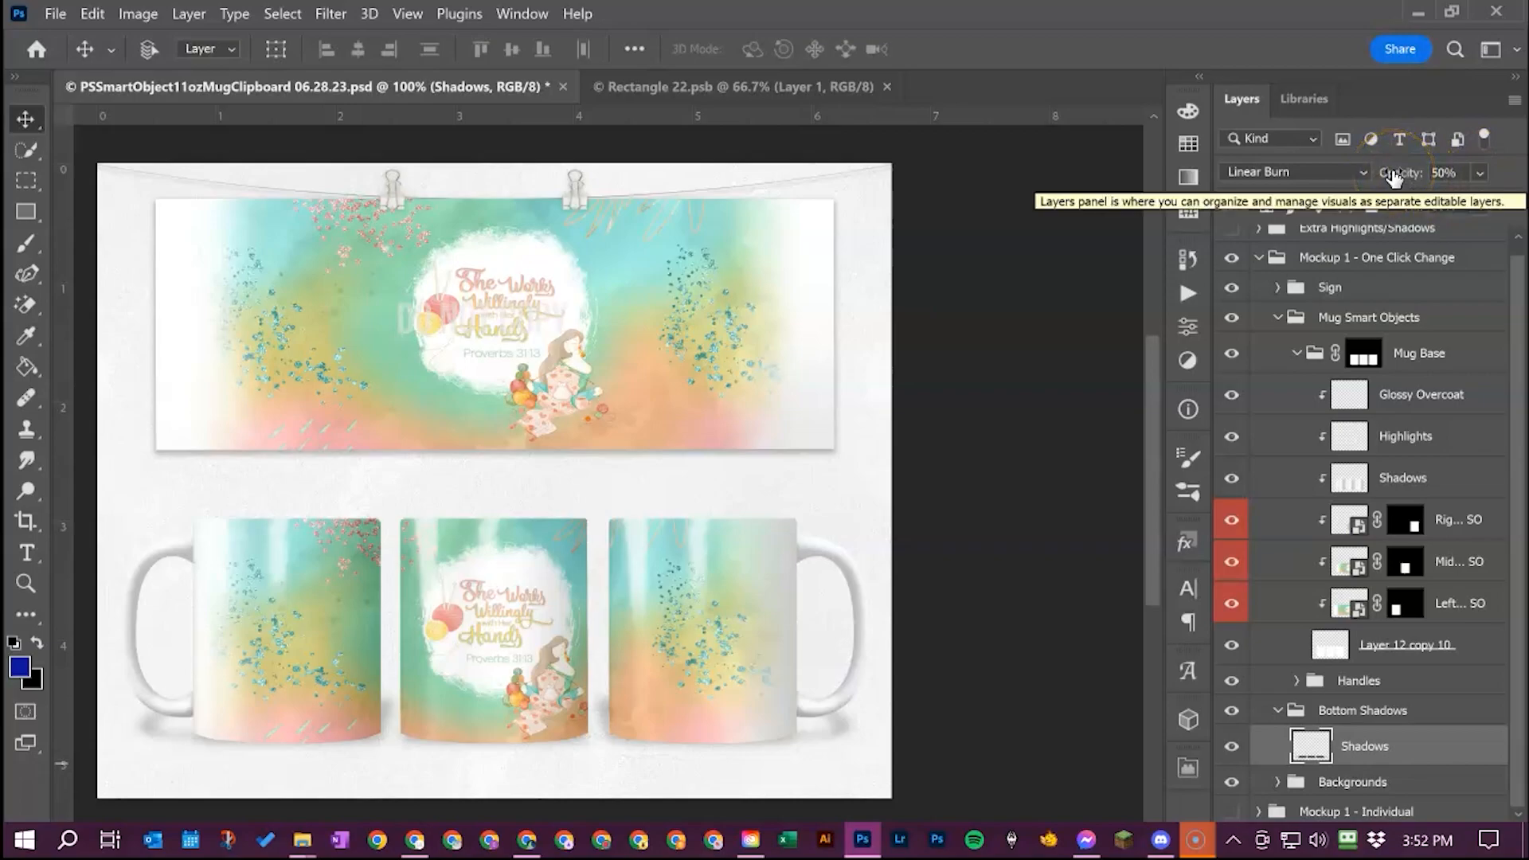
Try the bottom Shadows layer's opacity at 100%, restore it to 50%, and collapse the Bottom Shadows group
{"action": "left_click", "coordinate": [1479, 173]}
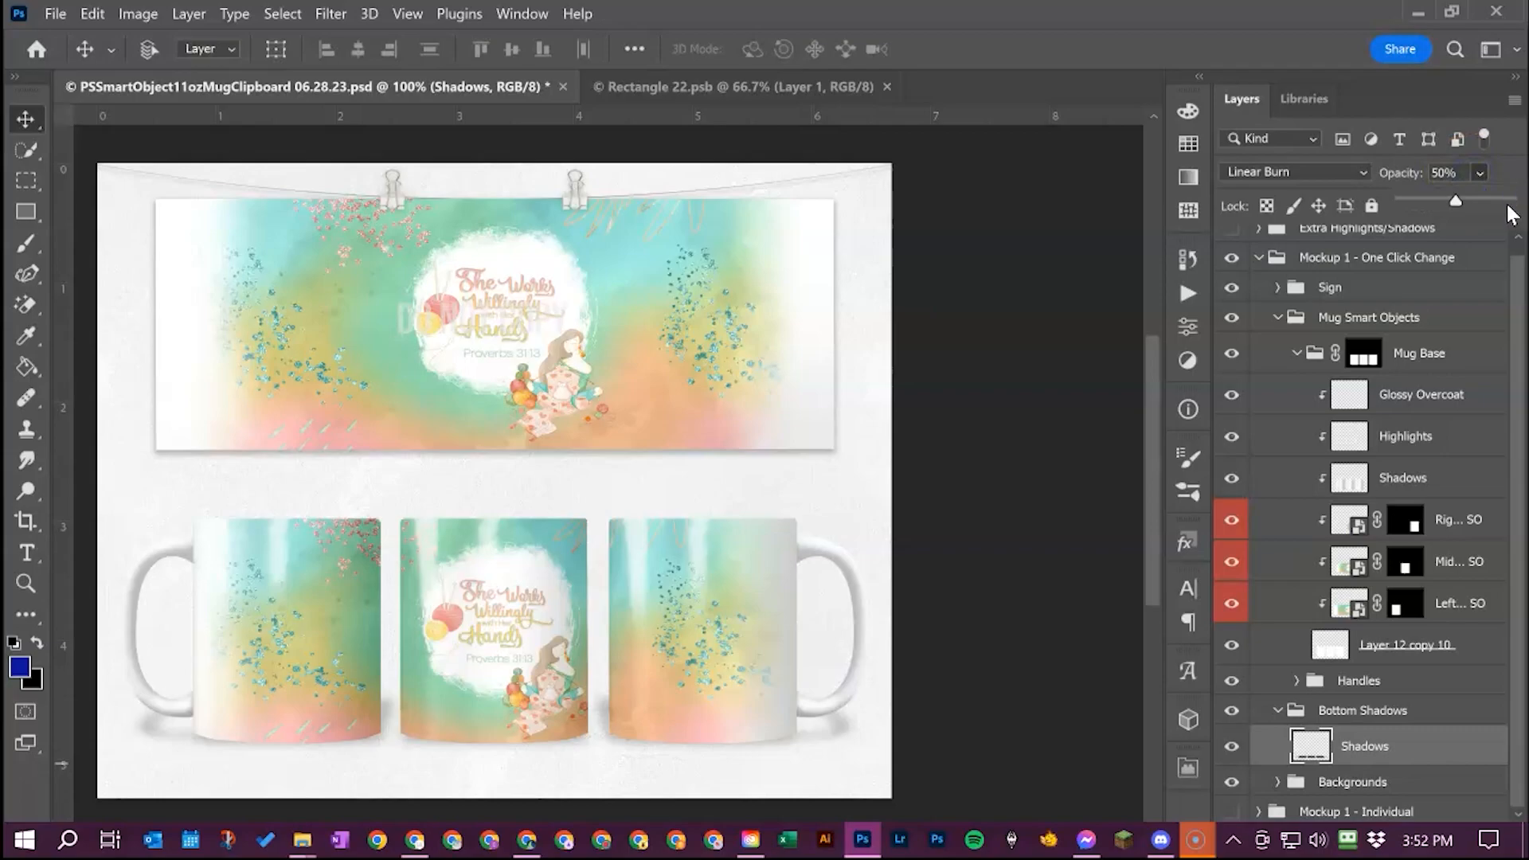
{"action": "left_click_drag", "start_coordinate": [1458, 206], "coordinate": [1512, 204]}
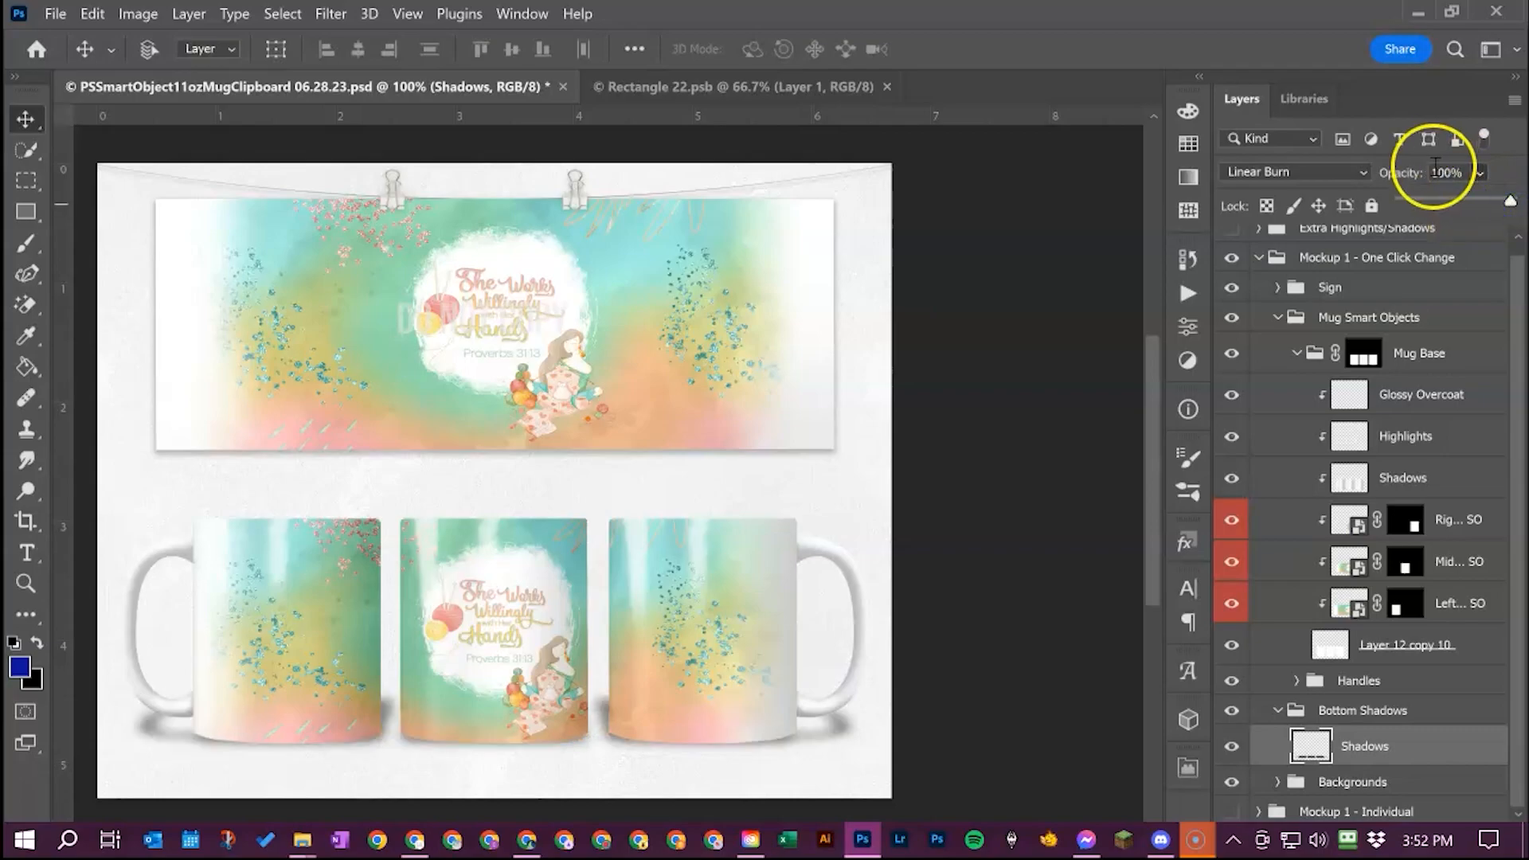
{"action": "type", "text": "50"}
{"action": "key", "text": "Tab"}
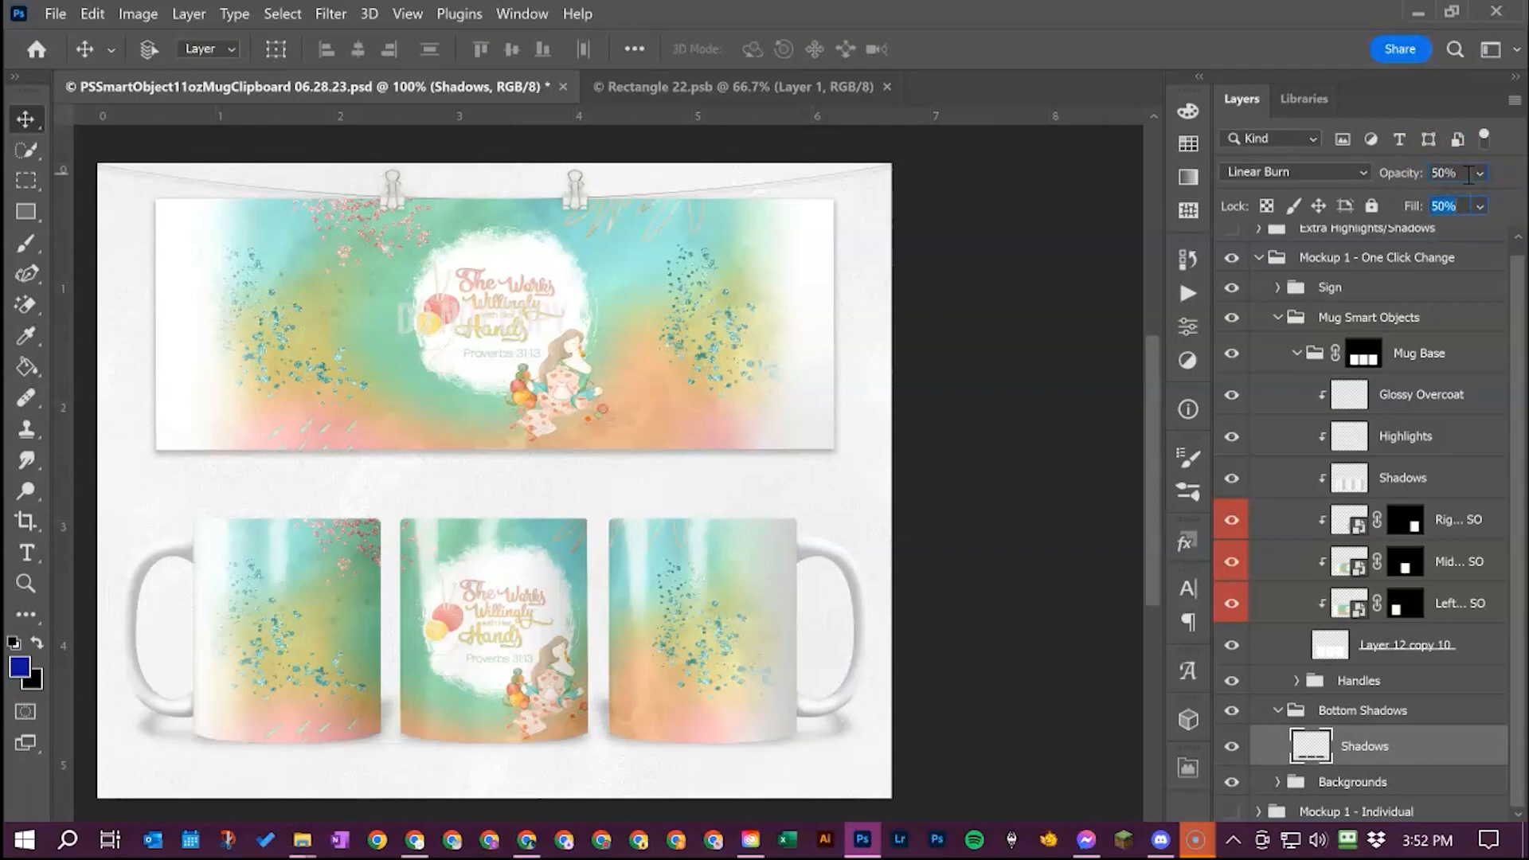
{"action": "left_click", "coordinate": [1280, 711]}
Expand the Backgrounds group and hide its White Shimmer layer
{"action": "left_click", "coordinate": [1280, 752]}
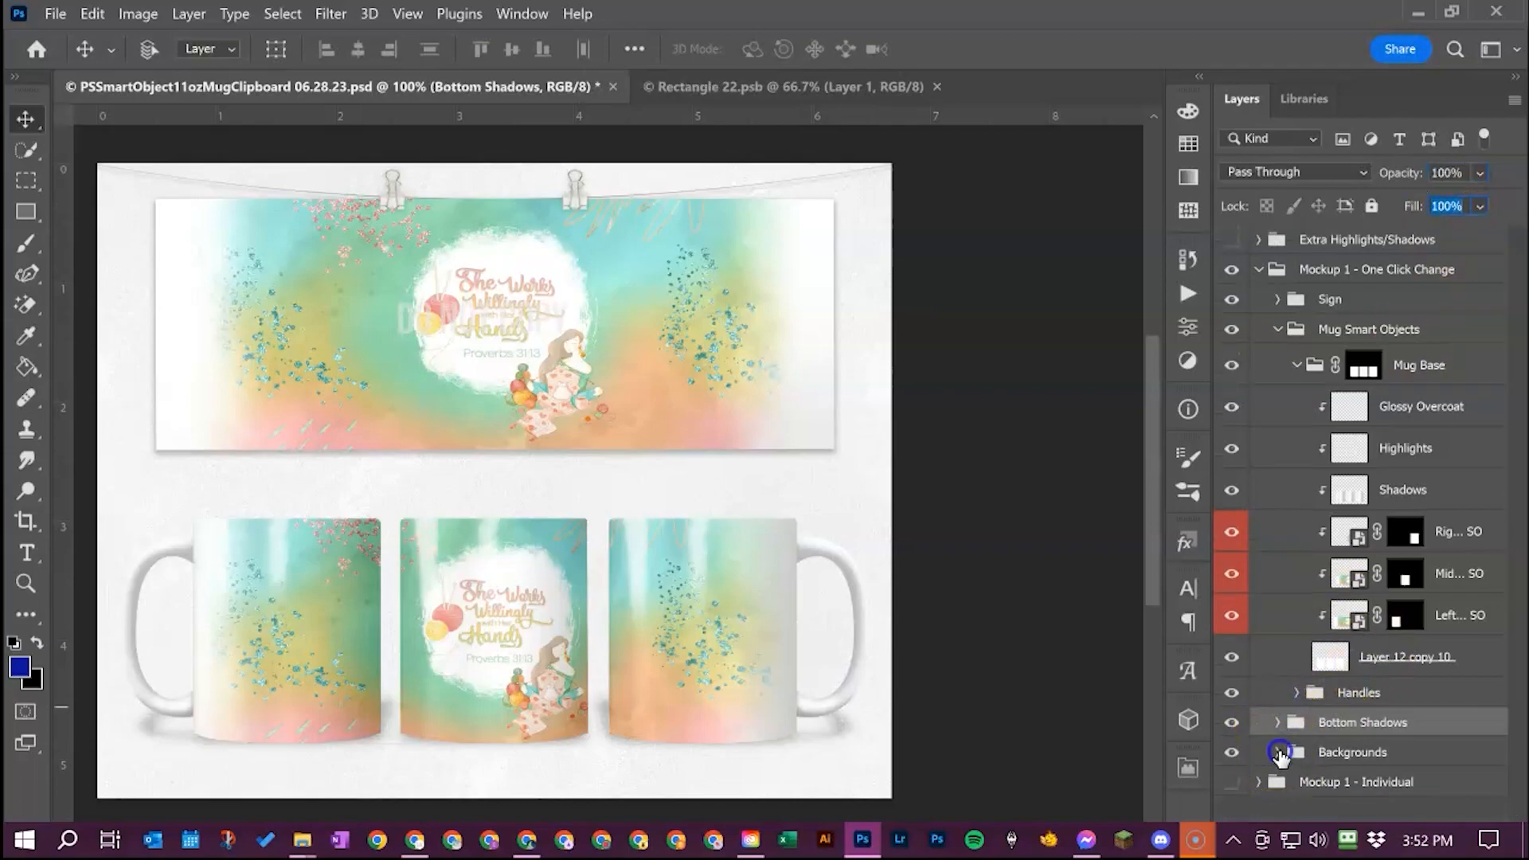
{"action": "scroll", "coordinate": [1378, 552], "scroll_direction": "down", "scroll_amount": 5}
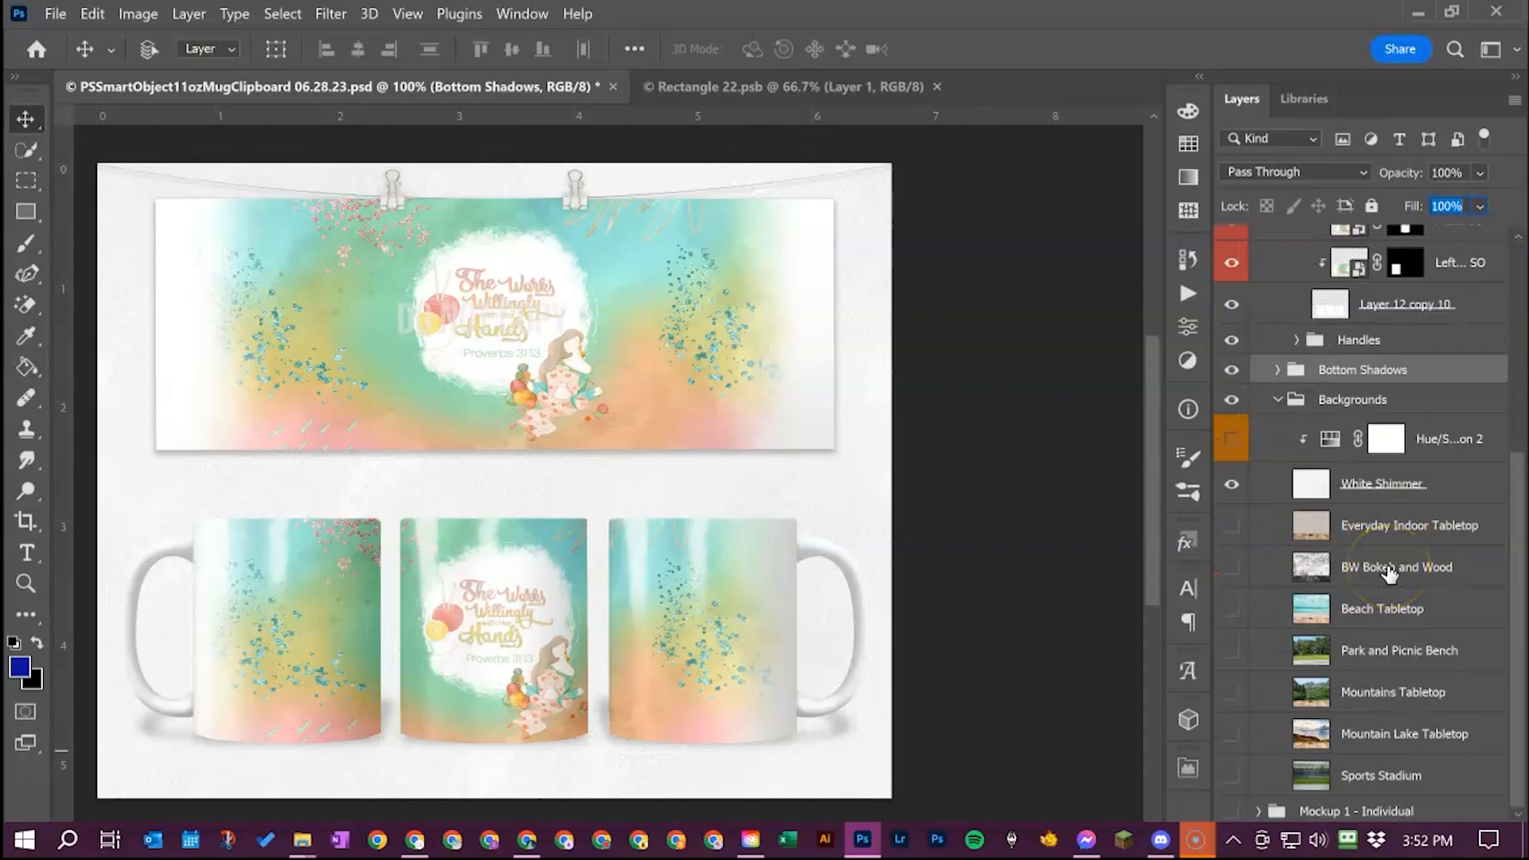
{"action": "left_click", "coordinate": [1233, 499]}
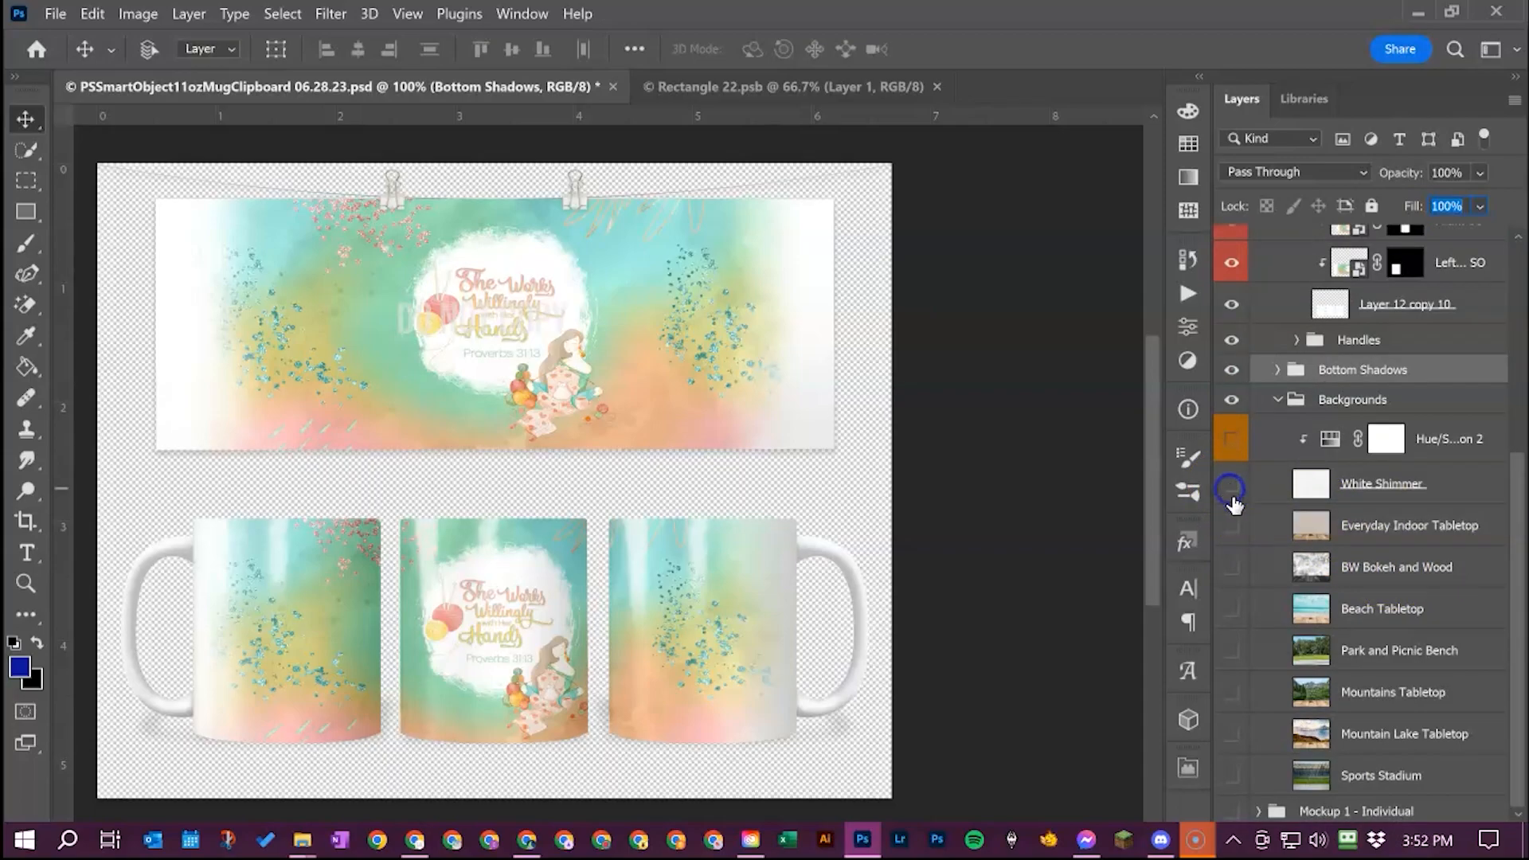
Preview each alternative background from Everyday Indoor Tabletop to Sports Stadium in turn, hiding each one again
{"action": "left_click", "coordinate": [1232, 526]}
{"action": "left_click", "coordinate": [1233, 526]}
{"action": "left_click", "coordinate": [1232, 569]}
{"action": "left_click", "coordinate": [1232, 569]}
{"action": "left_click", "coordinate": [1229, 608]}
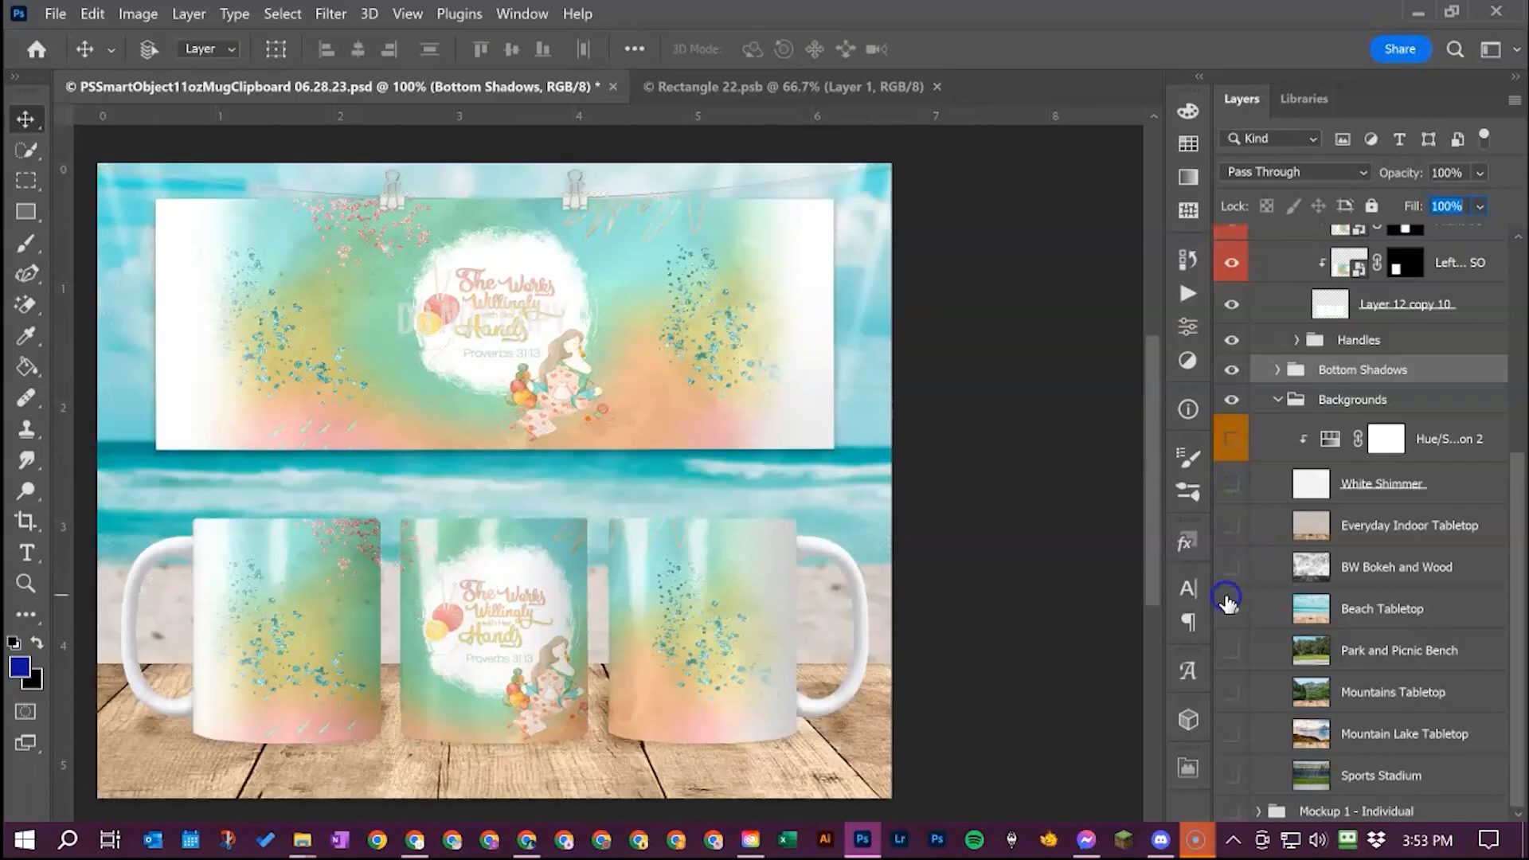
{"action": "left_click", "coordinate": [1228, 606]}
{"action": "left_click", "coordinate": [1229, 652]}
{"action": "left_click", "coordinate": [1231, 651]}
{"action": "left_click", "coordinate": [1232, 695]}
{"action": "left_click", "coordinate": [1233, 699]}
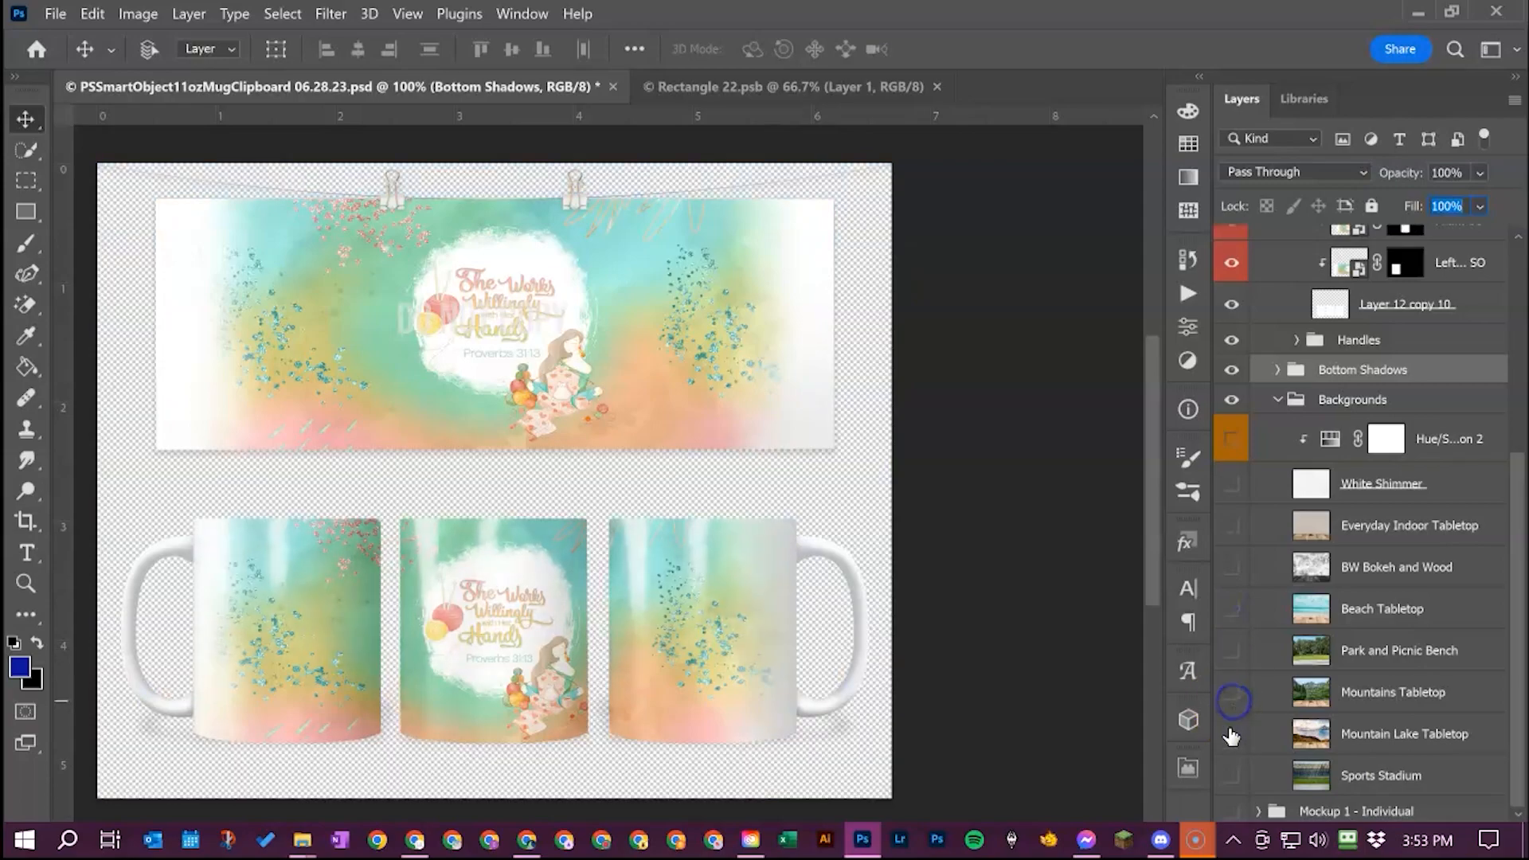
{"action": "left_click", "coordinate": [1230, 734]}
{"action": "left_click", "coordinate": [1231, 734]}
{"action": "left_click", "coordinate": [1230, 775]}
{"action": "left_click", "coordinate": [1231, 774]}
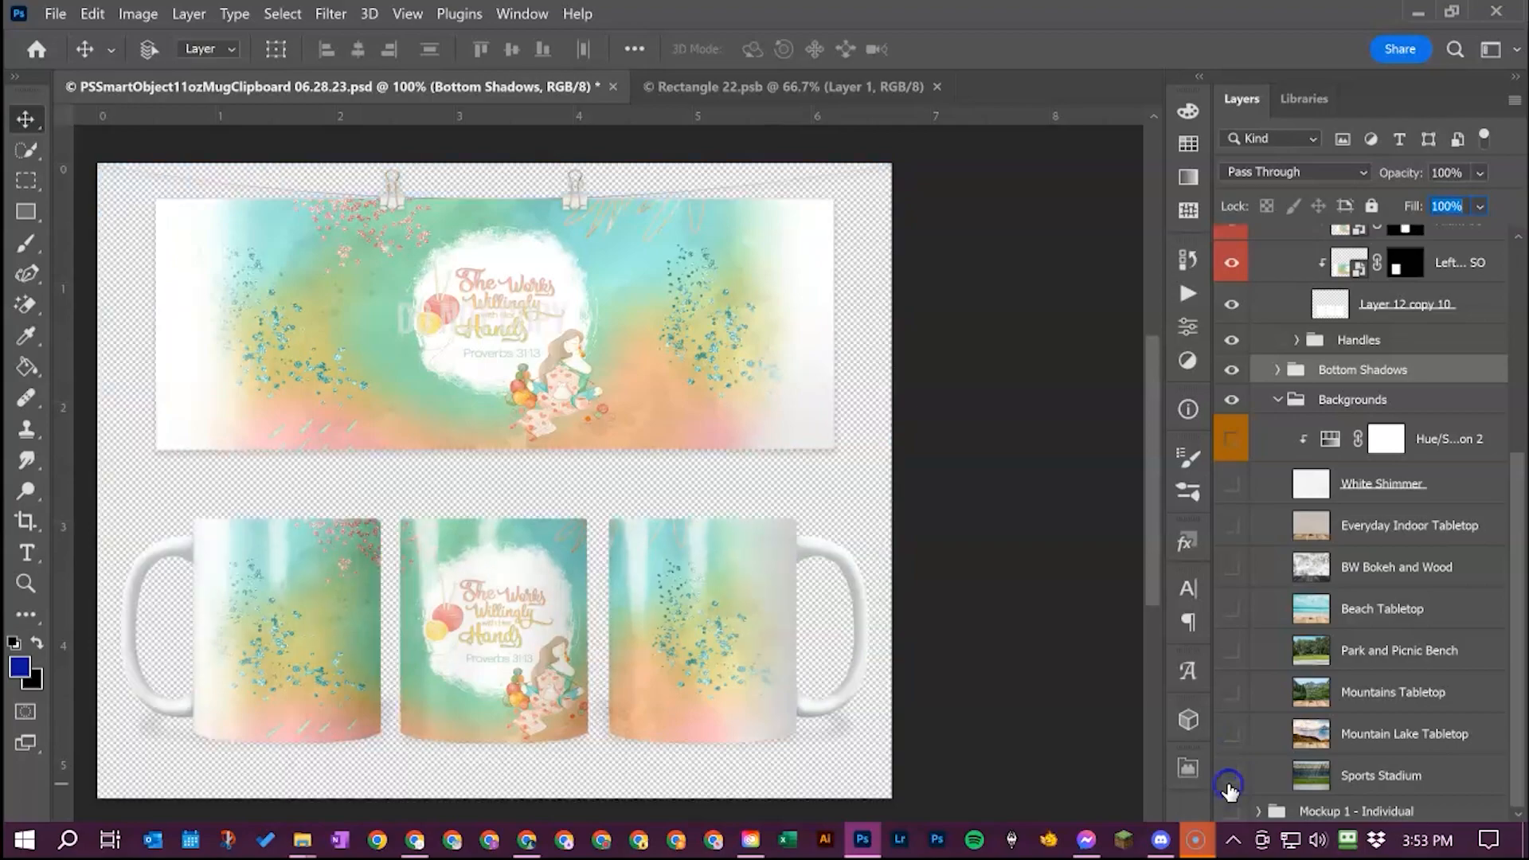
Show the White Shimmer background and its Hue/Saturation 2 adjustment, and open the adjustment's settings
{"action": "left_click", "coordinate": [1231, 487]}
{"action": "left_click", "coordinate": [1230, 439]}
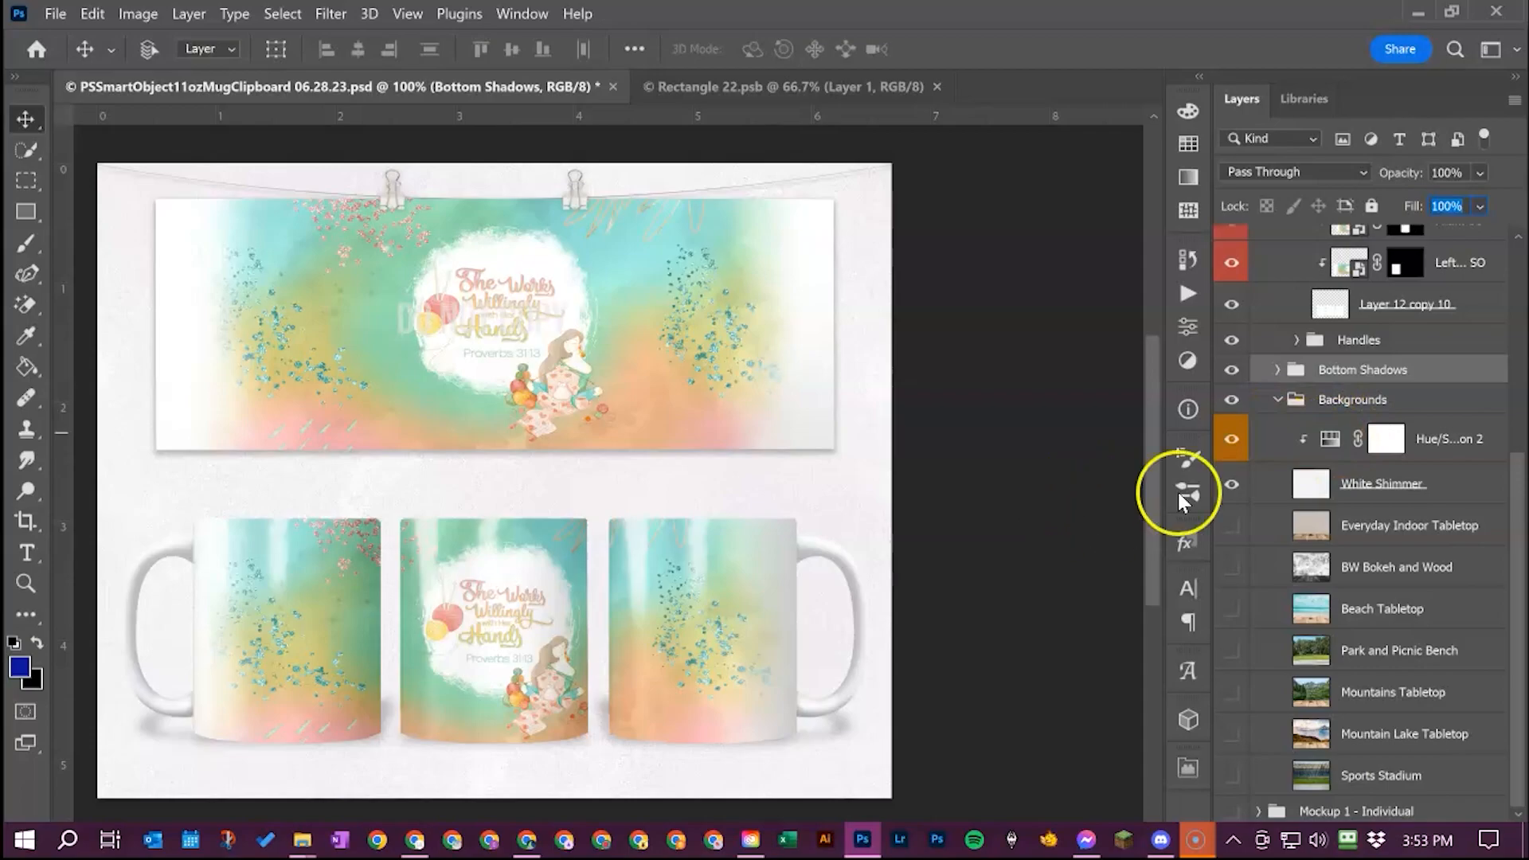
{"action": "double_click", "coordinate": [1333, 447]}
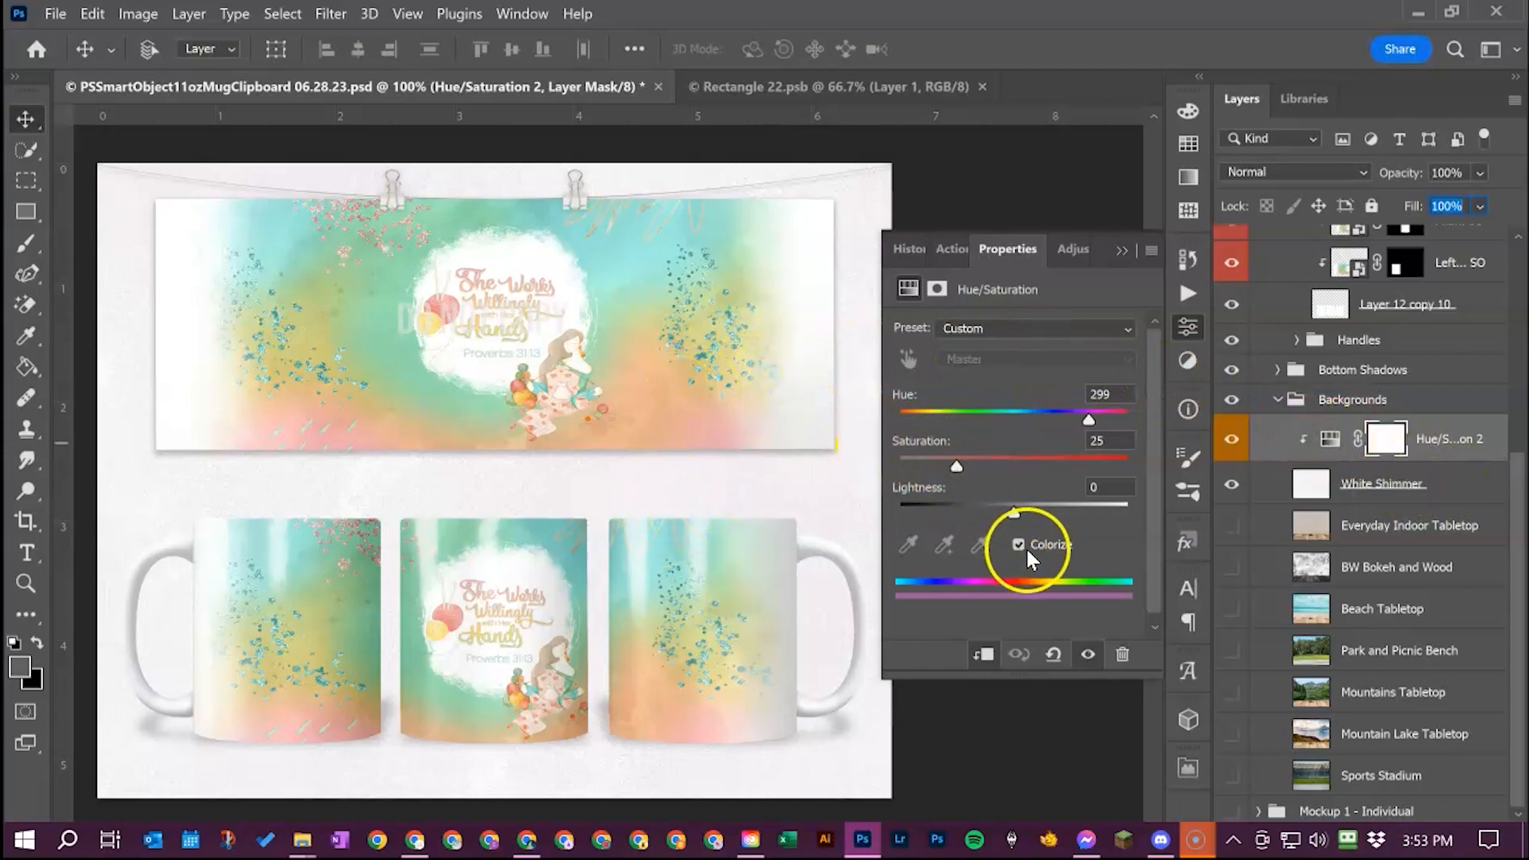
Tint the White Shimmer background with hue 249, saturation 38 and lightness -1, and close the adjustment's settings
{"action": "left_click_drag", "start_coordinate": [1078, 417], "coordinate": [1045, 413]}
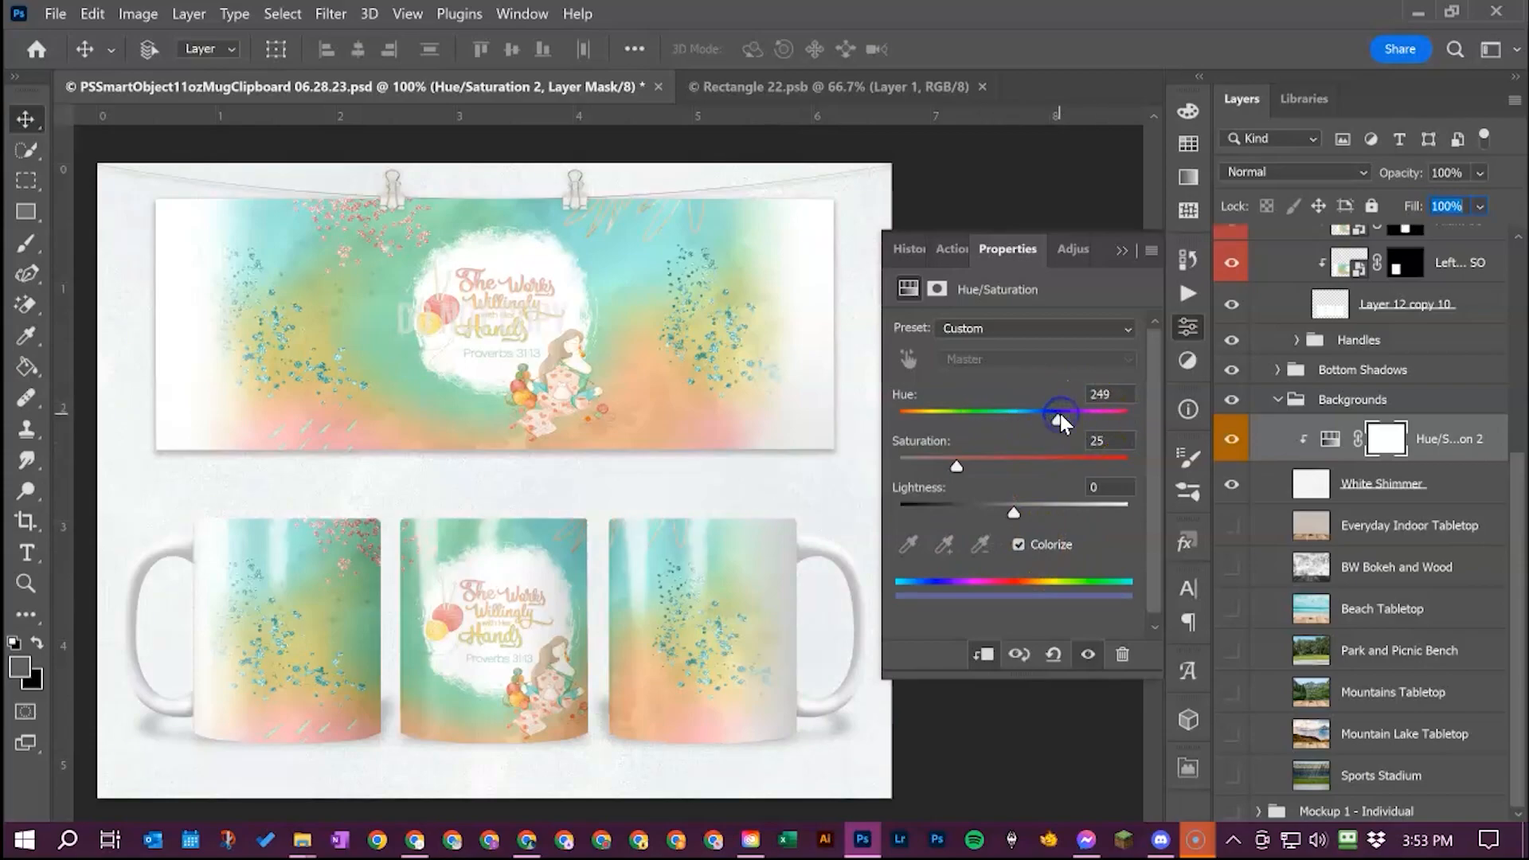
{"action": "left_click_drag", "start_coordinate": [956, 469], "coordinate": [1013, 512]}
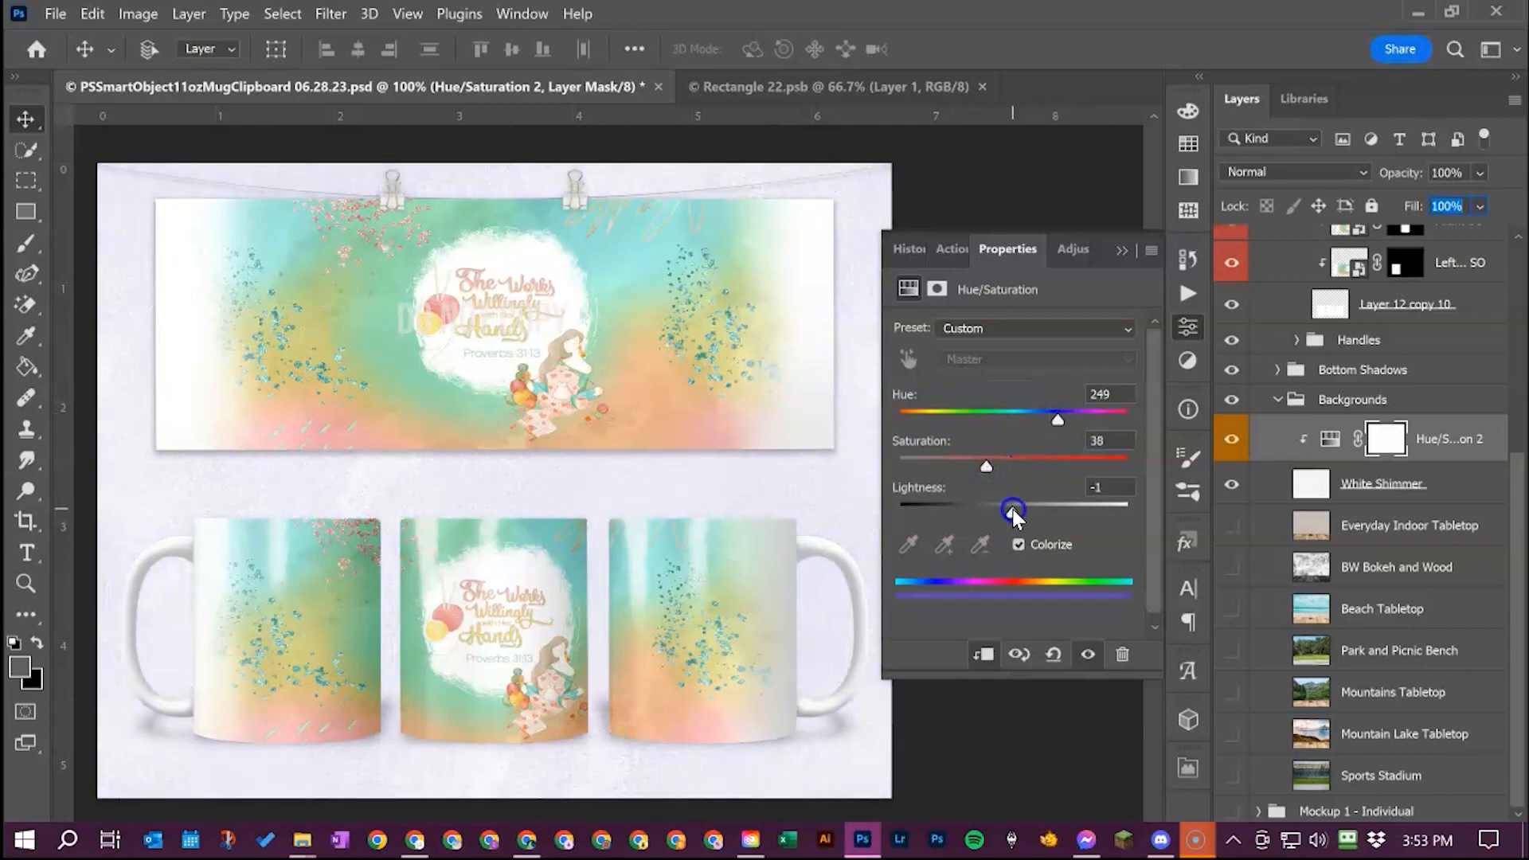
{"action": "left_click", "coordinate": [1123, 252]}
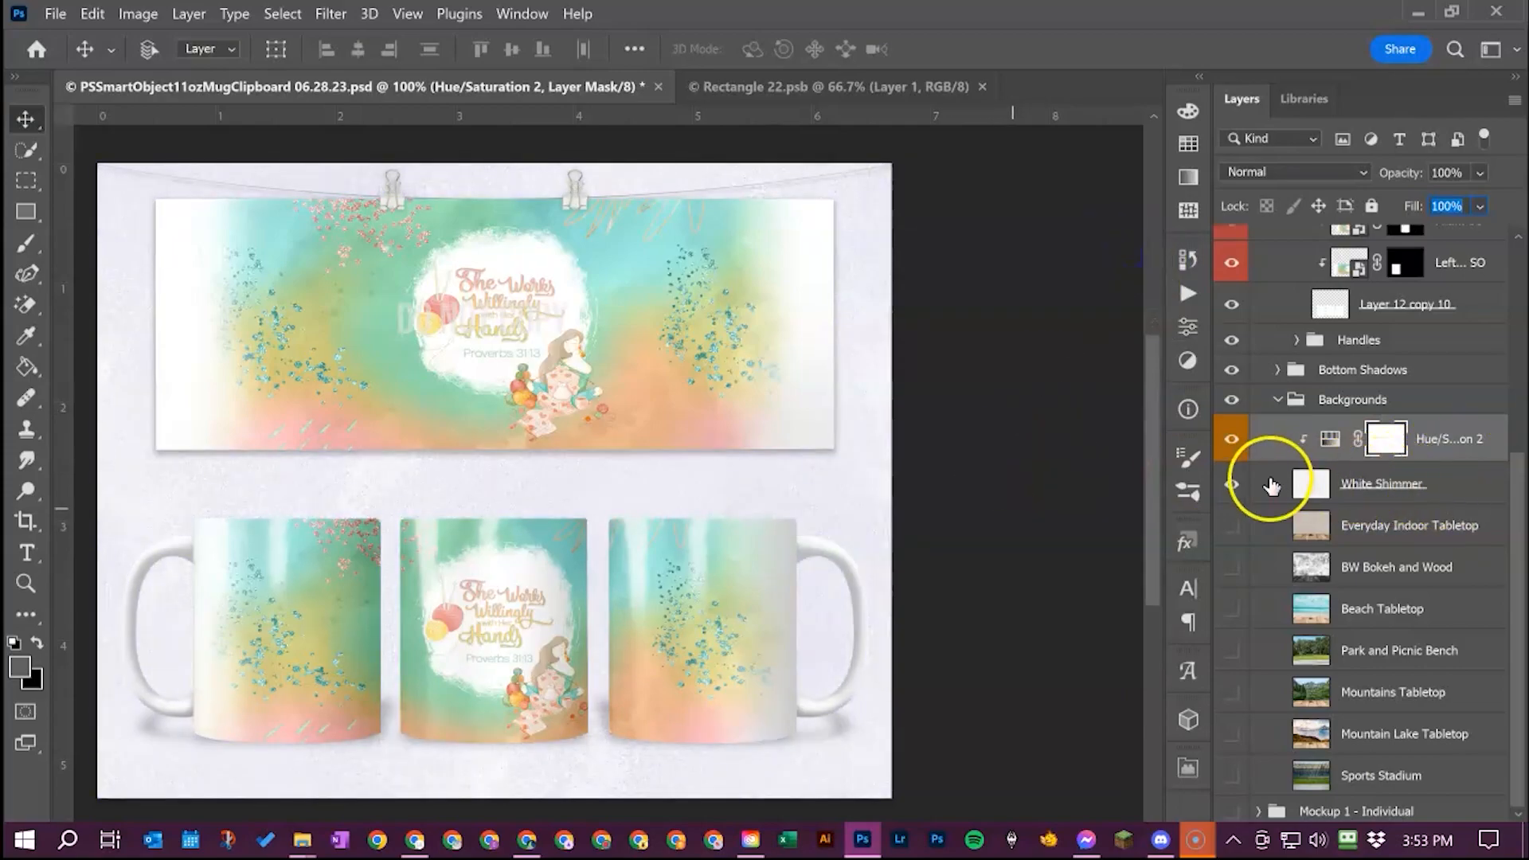
Hide the background's Hue/Saturation 2 adjustment and collapse the Backgrounds group
{"action": "left_click", "coordinate": [1231, 439]}
{"action": "left_click", "coordinate": [1277, 409]}
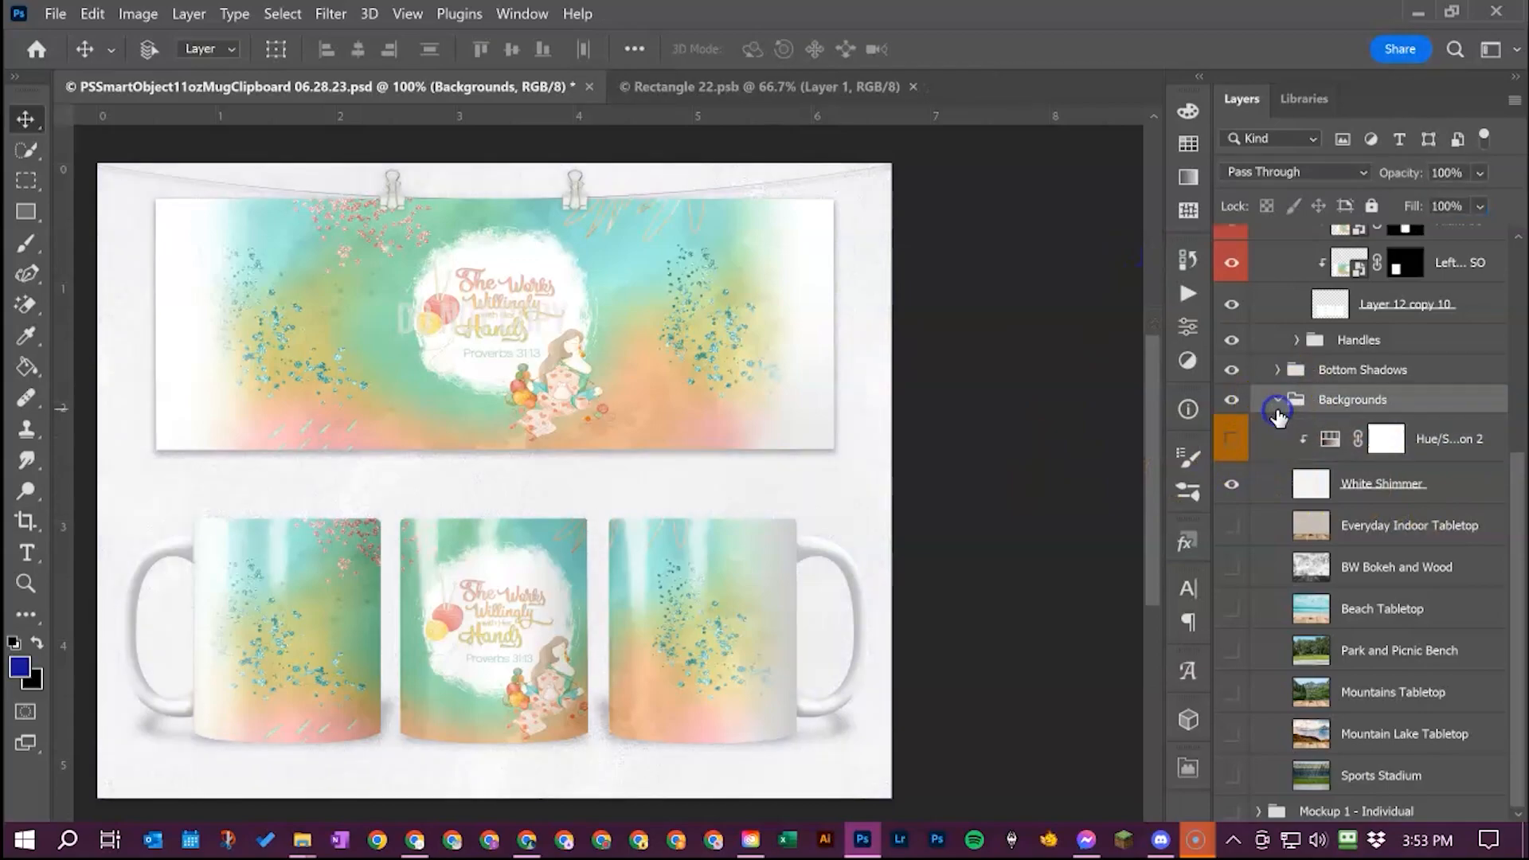
Collapse the Backgrounds group and the Mockup 1 - One Click Change group
{"action": "left_click", "coordinate": [1279, 401]}
{"action": "left_click", "coordinate": [1265, 383]}
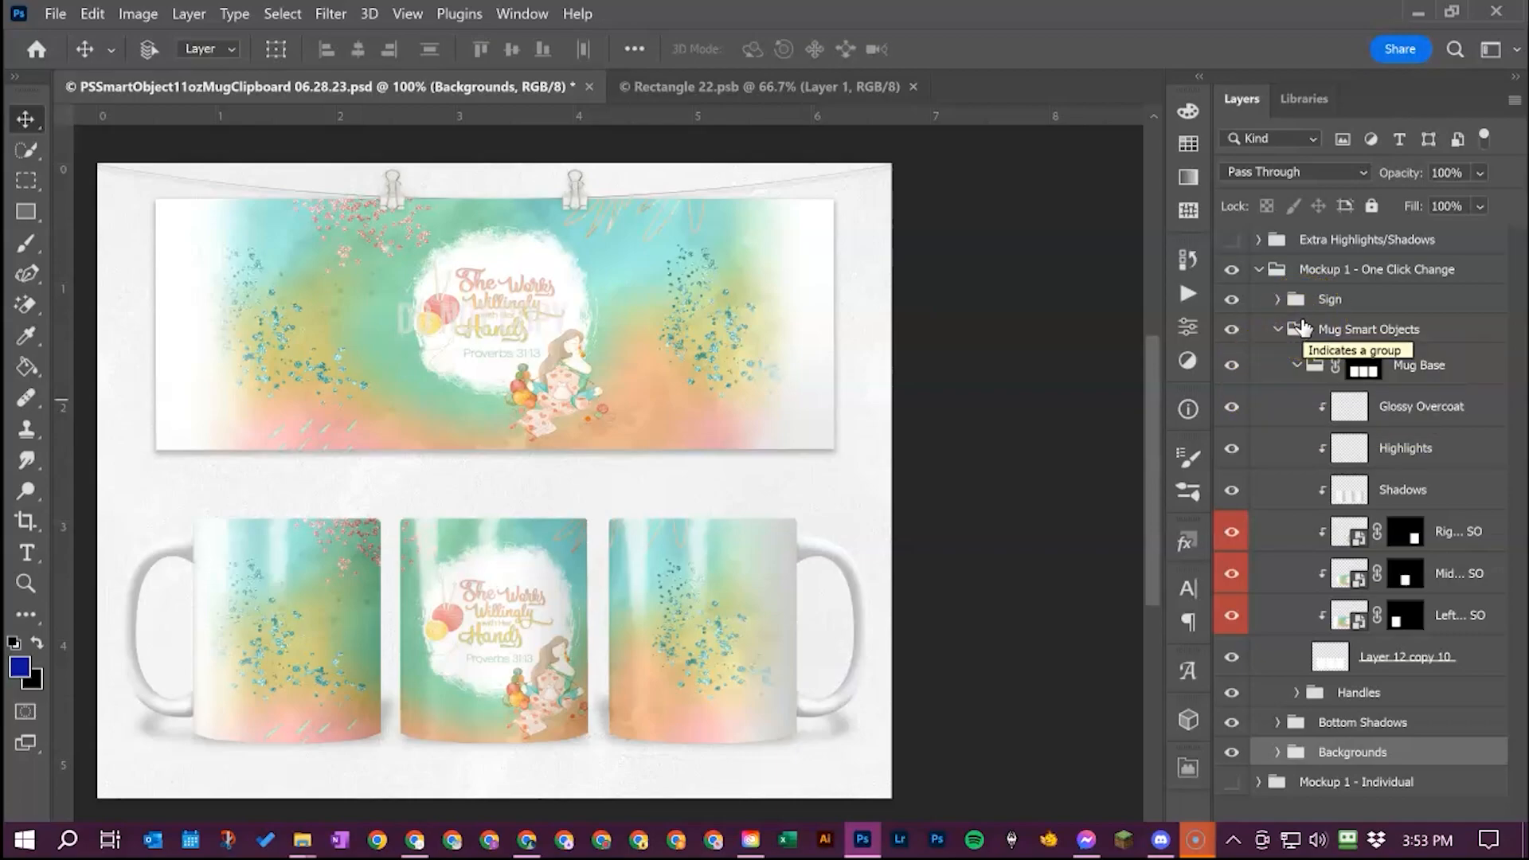
{"action": "left_click", "coordinate": [1256, 272]}
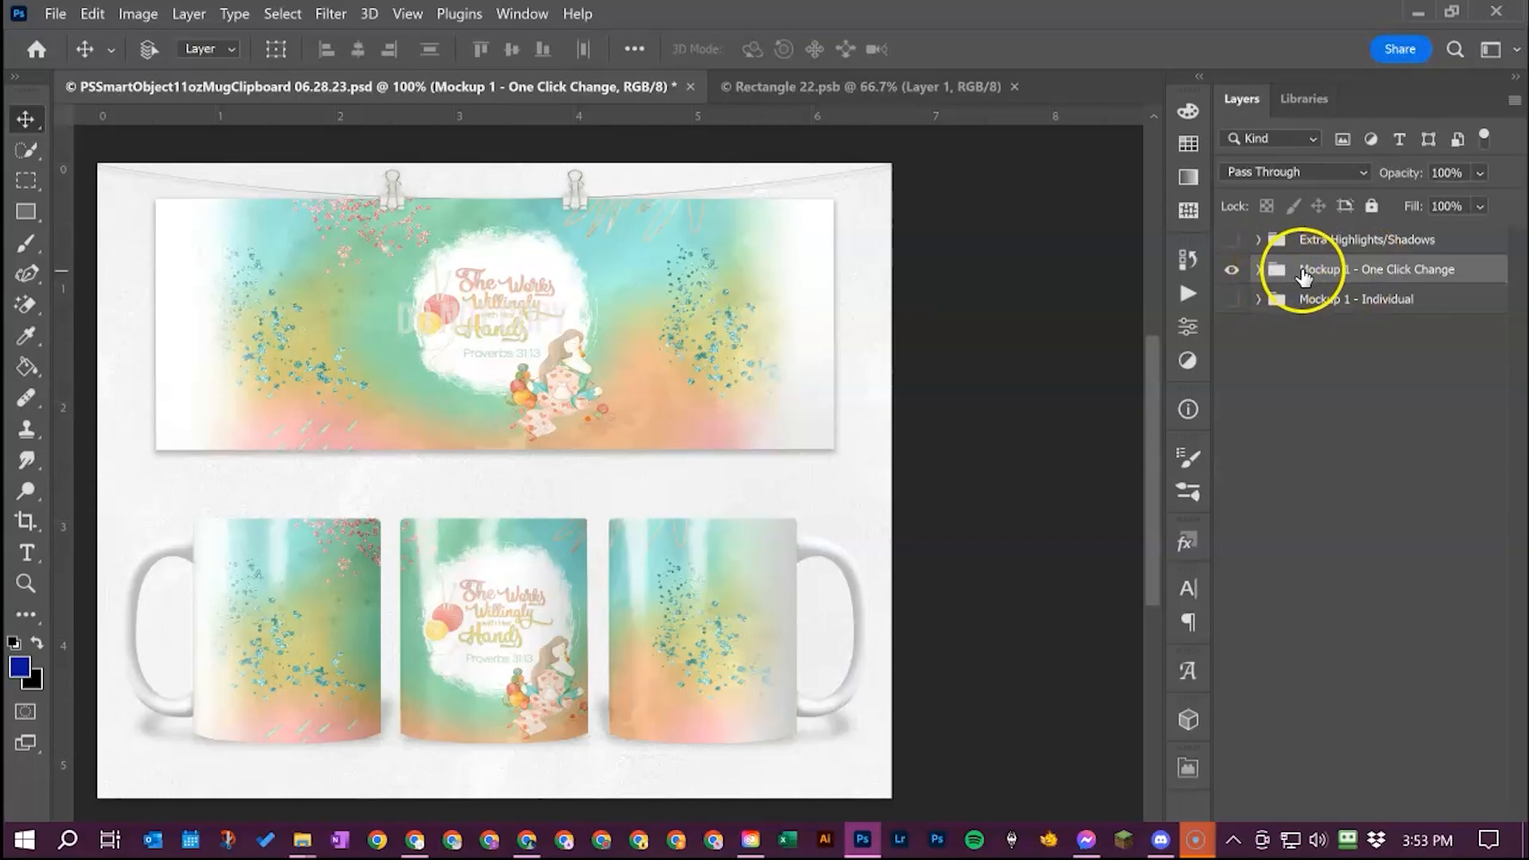
Hide the Mockup 1 - One Click Change group, and show and expand the Mockup 1 - Individual group in its place
{"action": "left_click", "coordinate": [1232, 270]}
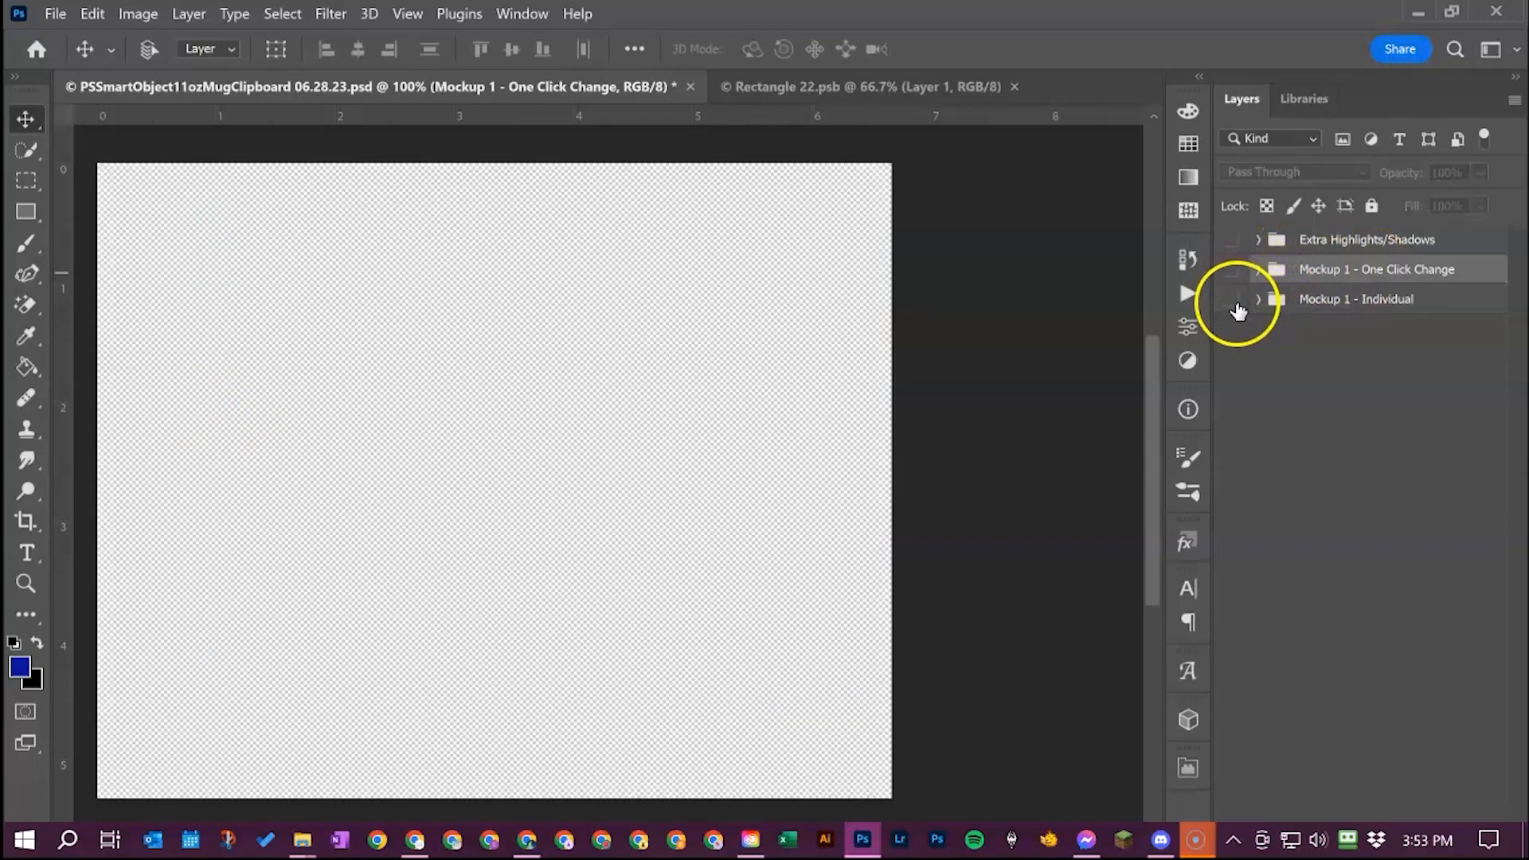
{"action": "left_click", "coordinate": [1233, 300]}
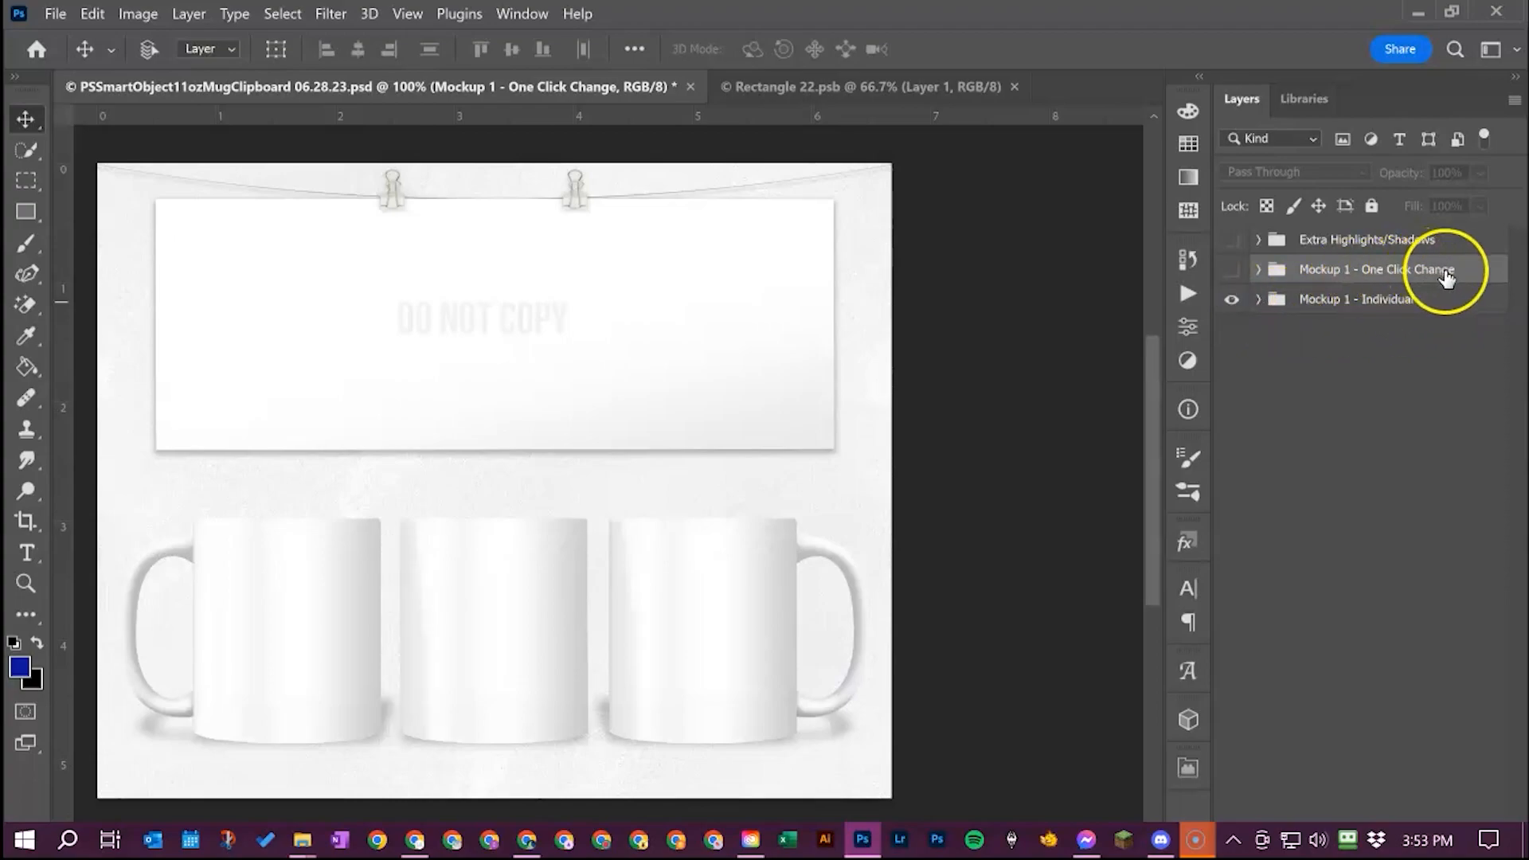
{"action": "left_click", "coordinate": [1258, 300]}
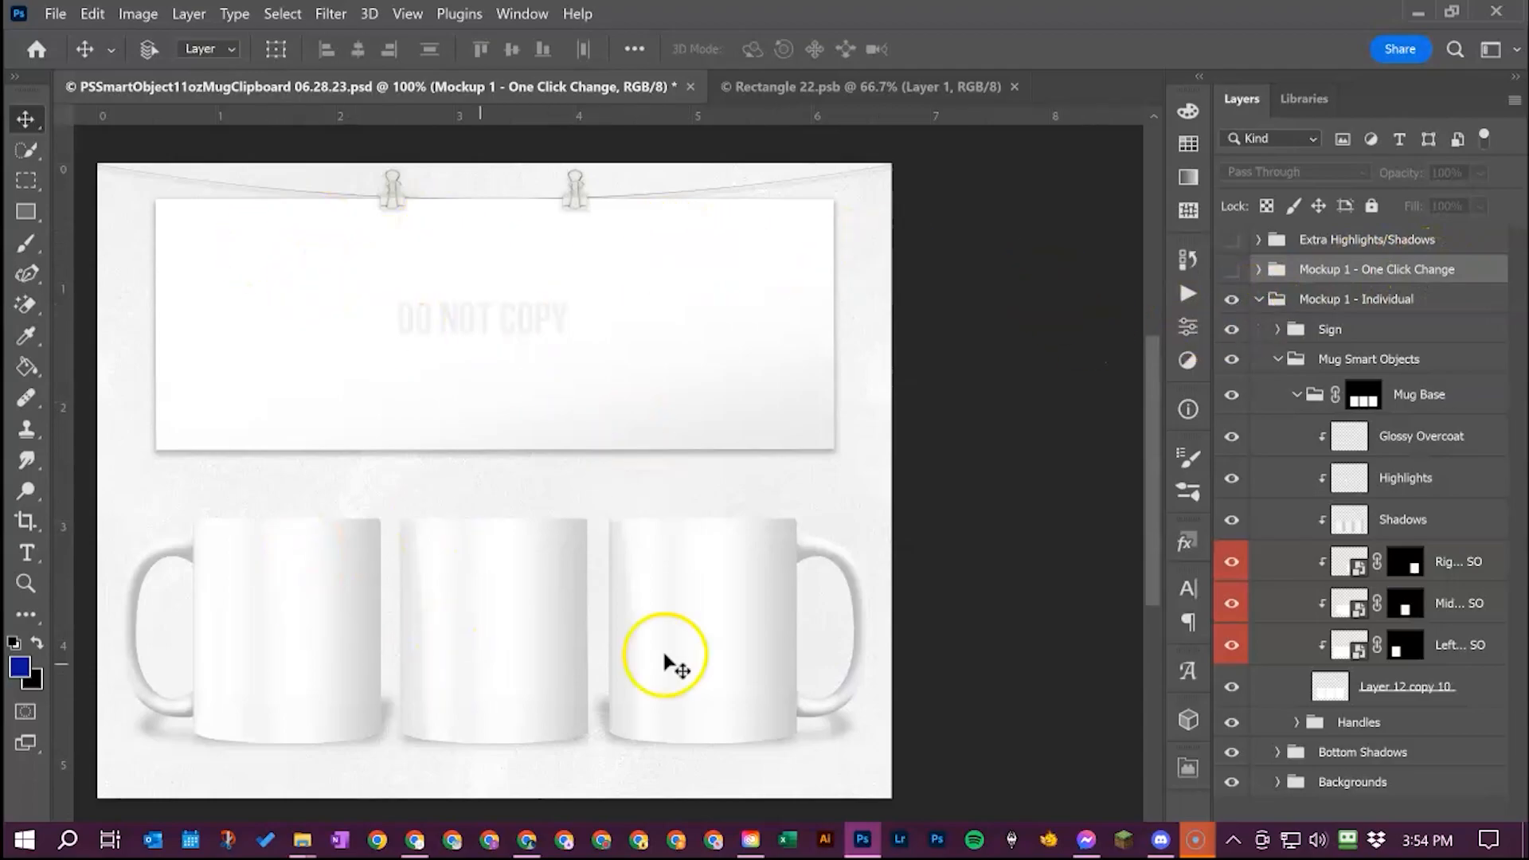
{"action": "left_click", "coordinate": [1232, 269]}
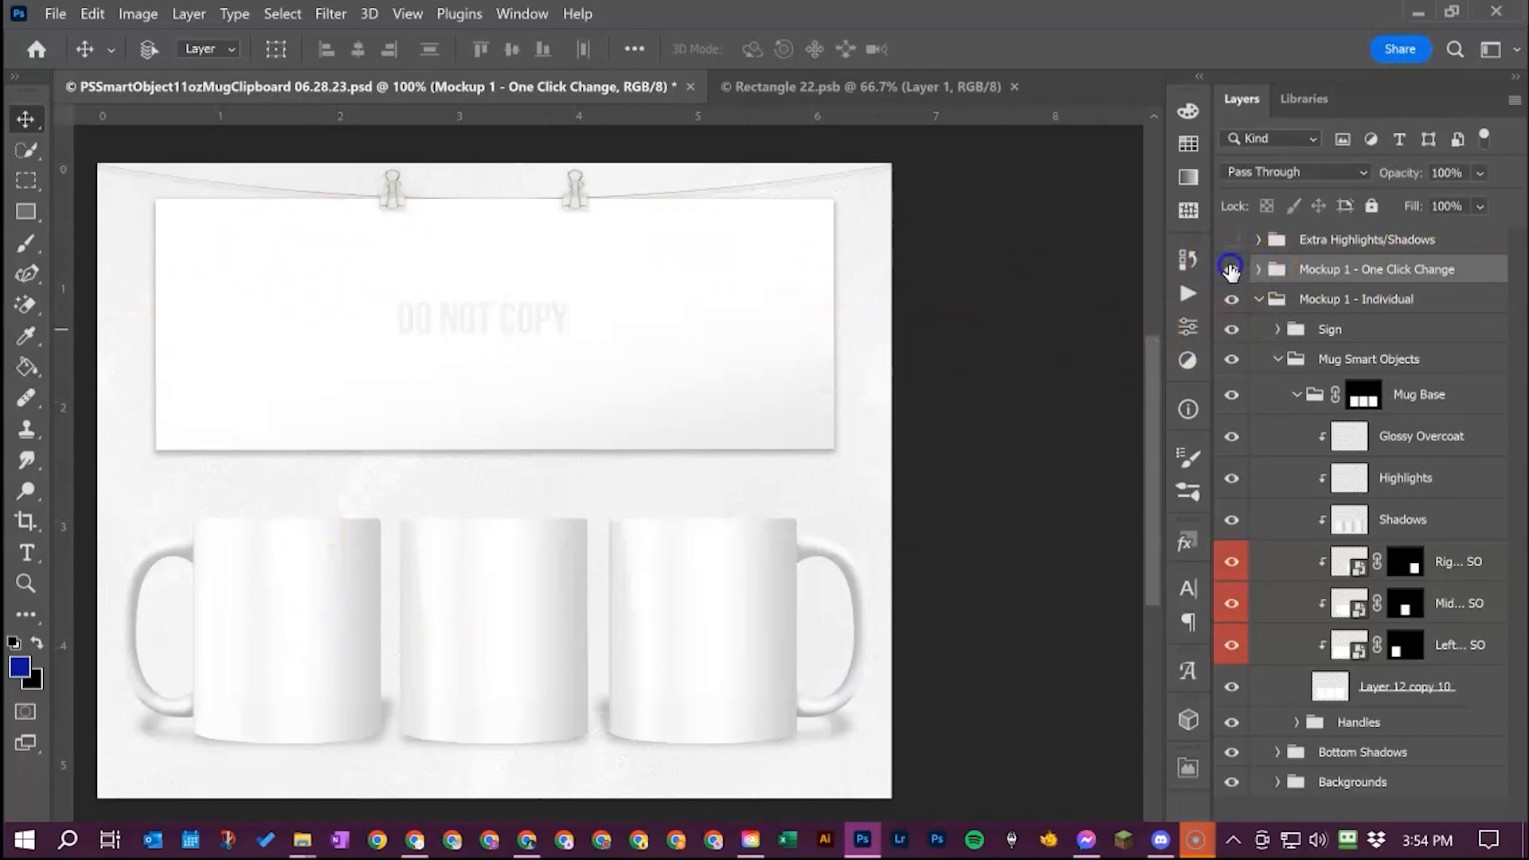
{"action": "left_click", "coordinate": [1232, 270]}
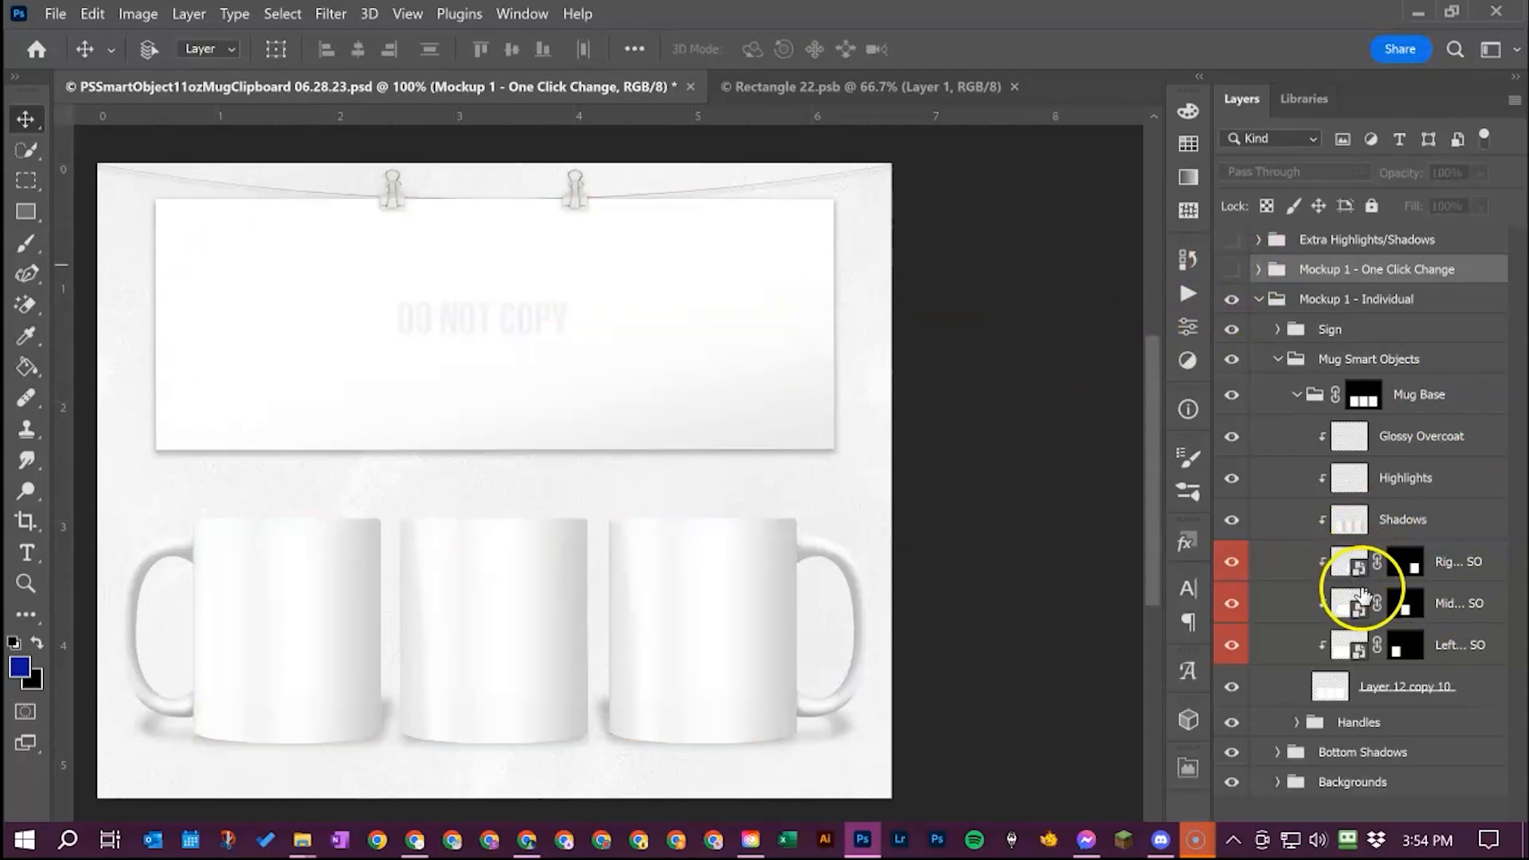
Examine the Sign group's layers and the right, middle and left mug smart objects in the Individual mockup
{"action": "left_click", "coordinate": [1278, 329]}
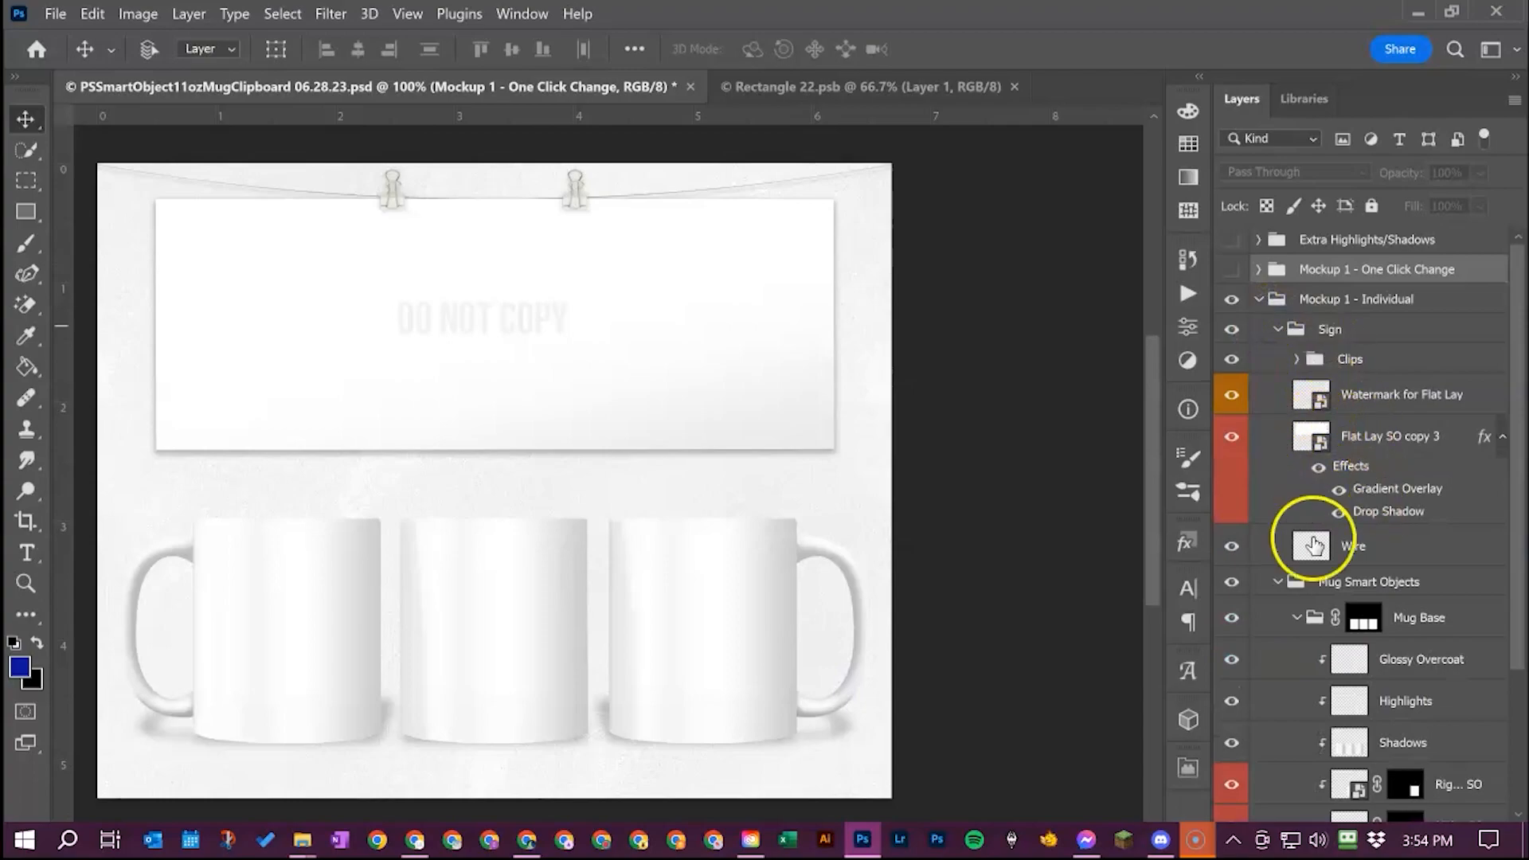
{"action": "scroll", "coordinate": [1314, 683], "scroll_direction": "down", "scroll_amount": 3}
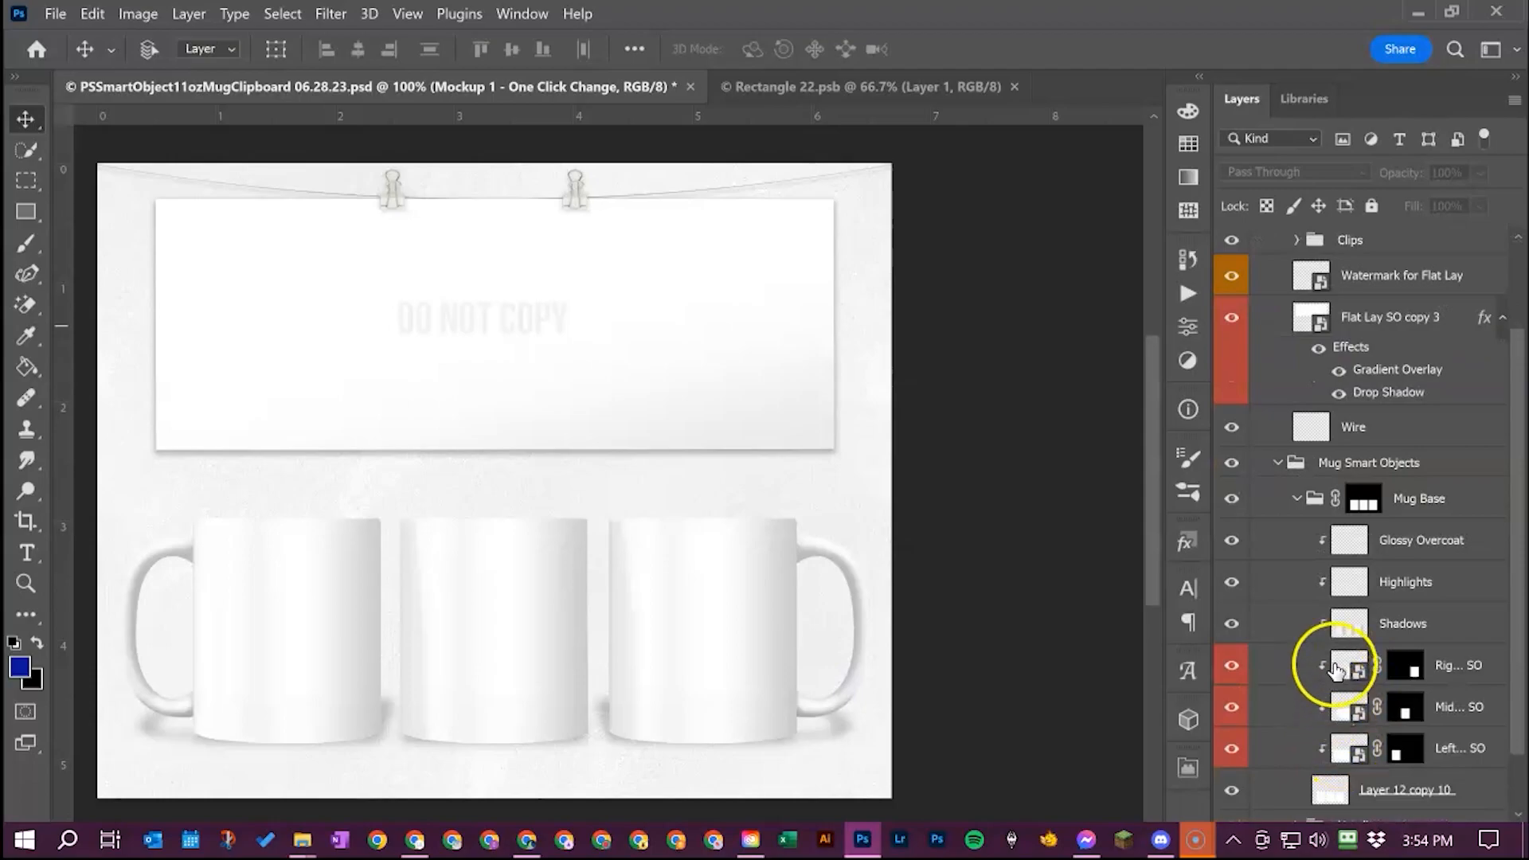
{"action": "scroll", "coordinate": [1284, 319], "scroll_direction": "up", "scroll_amount": 2}
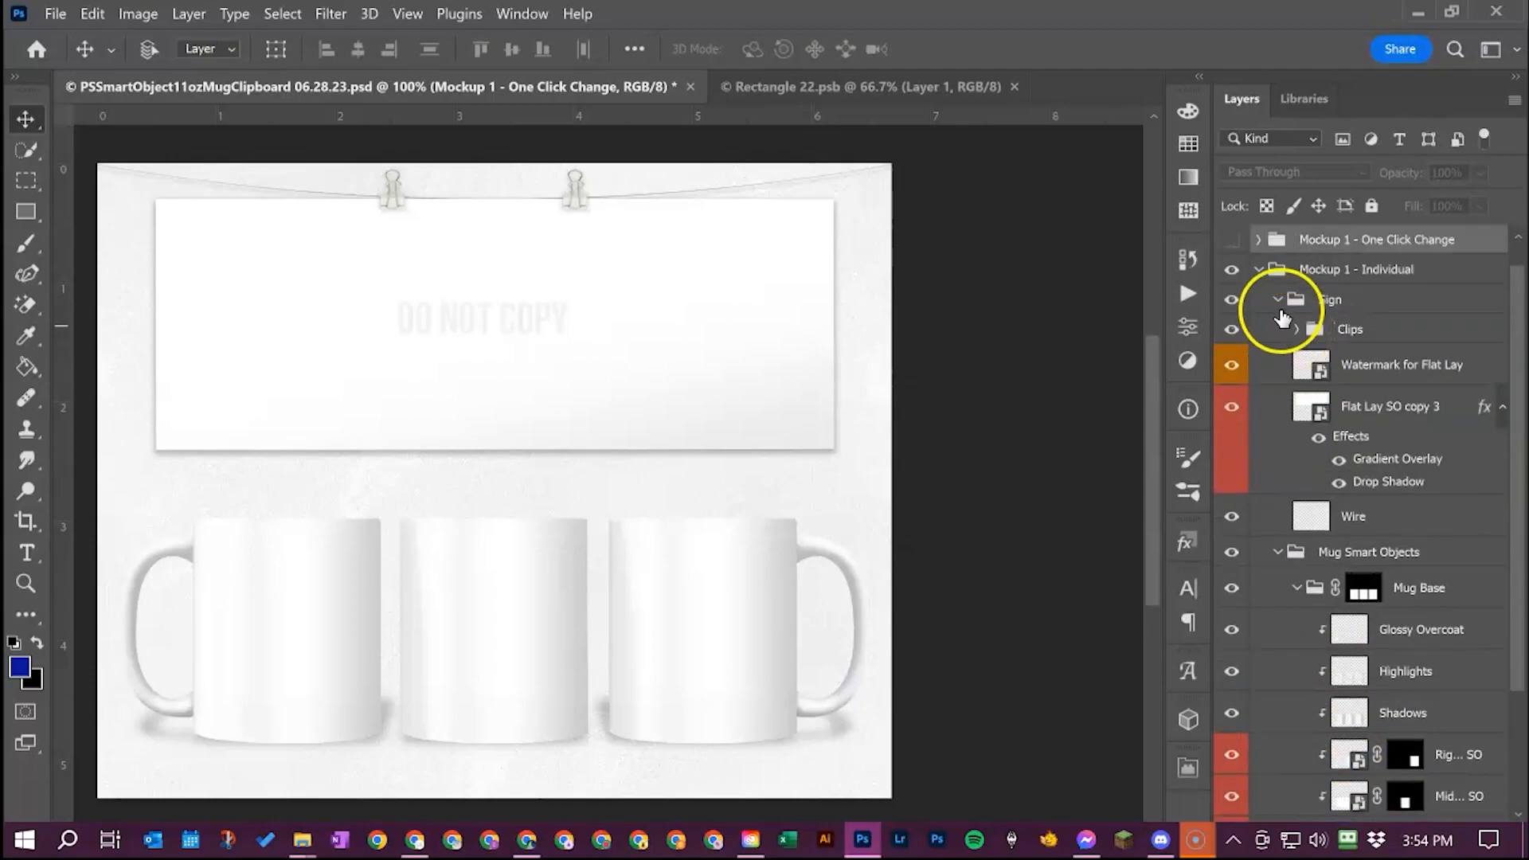
{"action": "left_click", "coordinate": [1278, 301]}
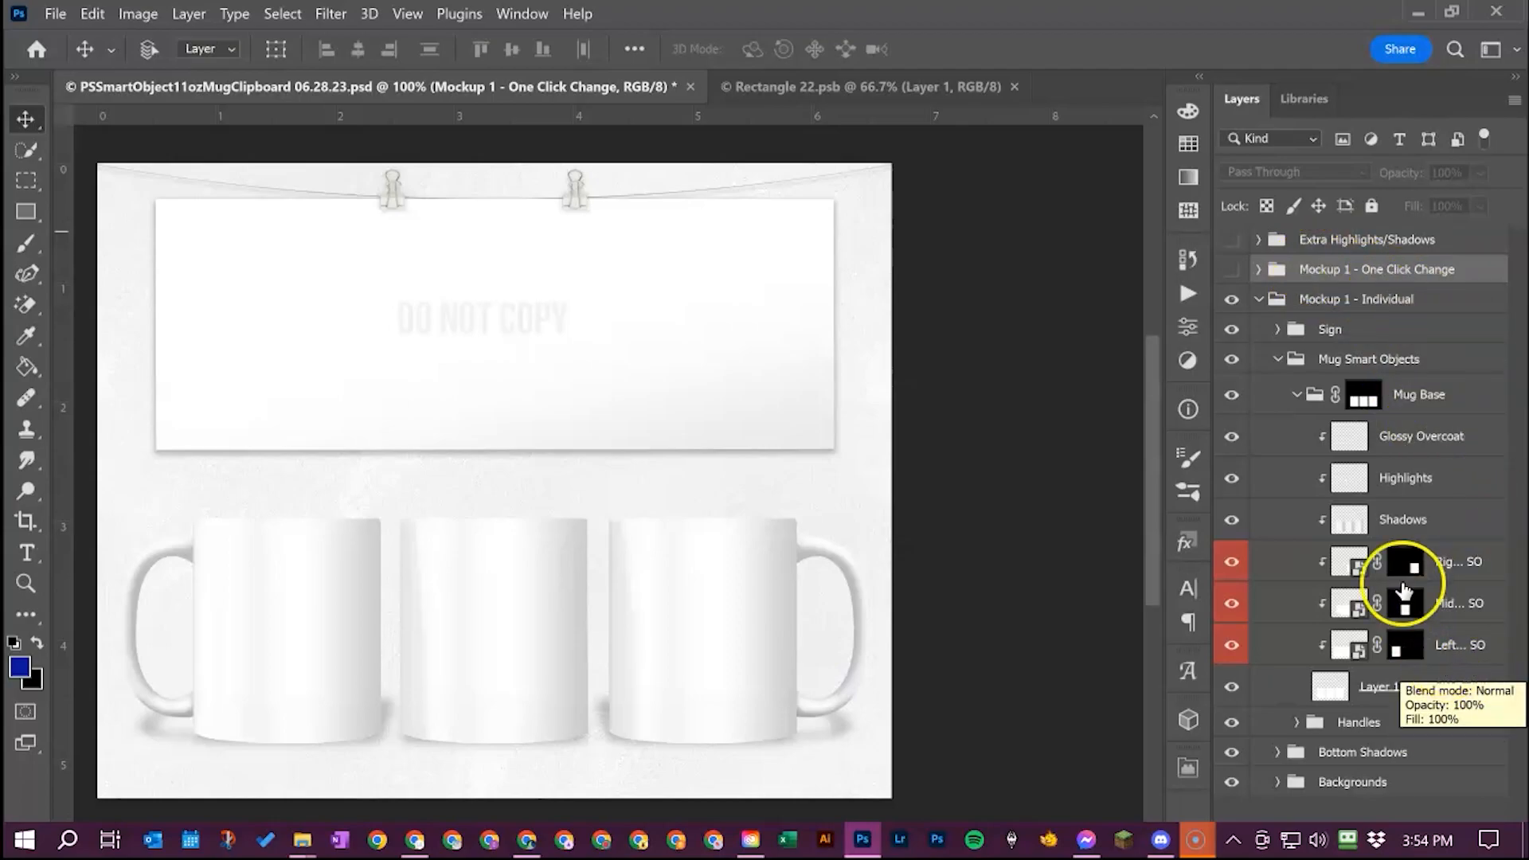
{"action": "left_click", "coordinate": [1354, 561]}
{"action": "left_click", "coordinate": [1357, 606]}
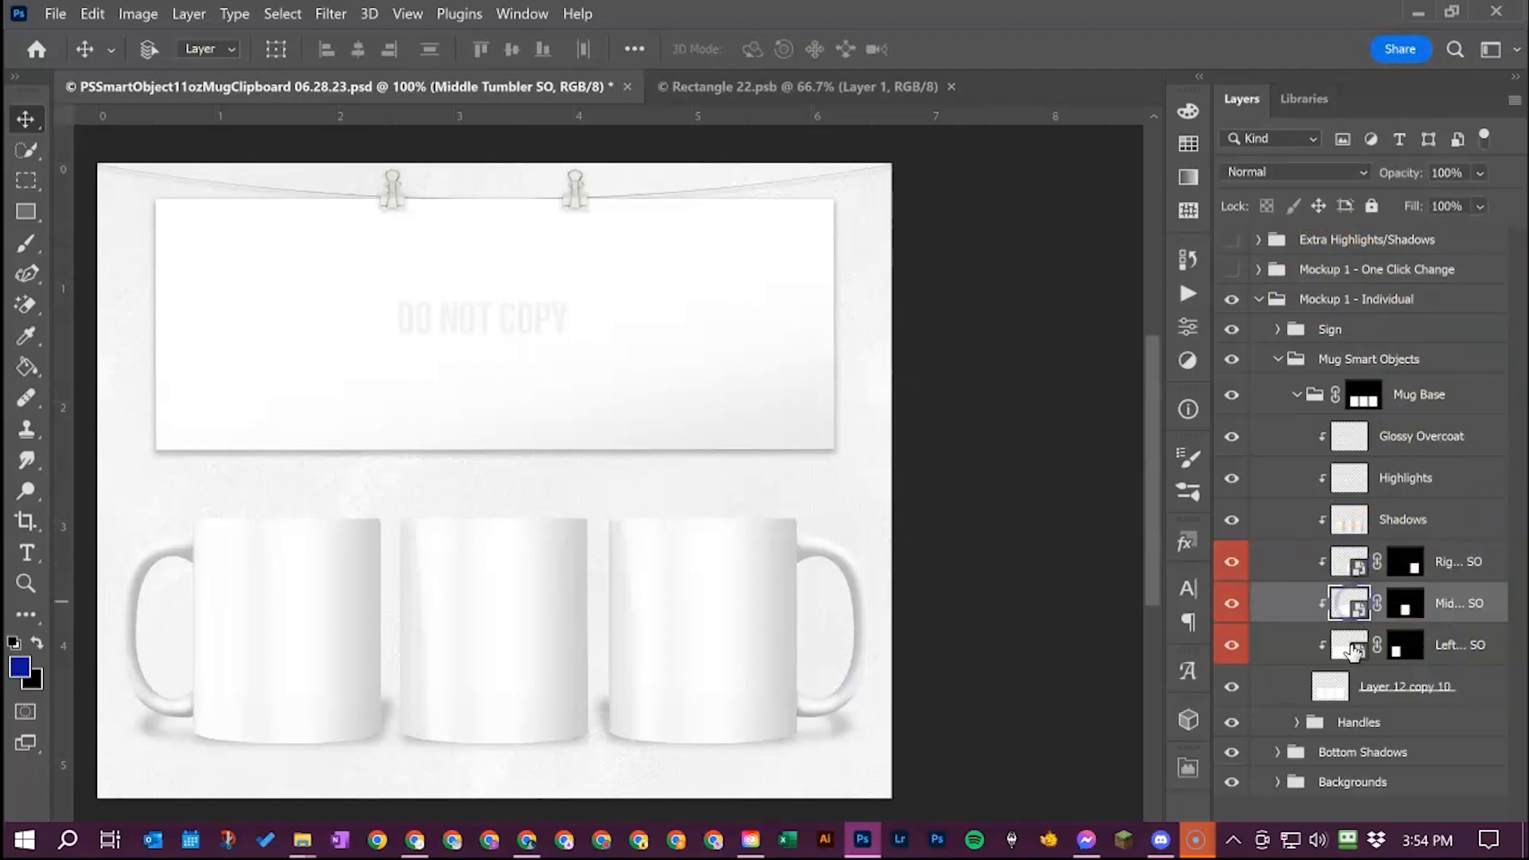
{"action": "left_click", "coordinate": [1351, 646]}
{"action": "left_click", "coordinate": [1354, 604]}
{"action": "left_click", "coordinate": [1346, 567]}
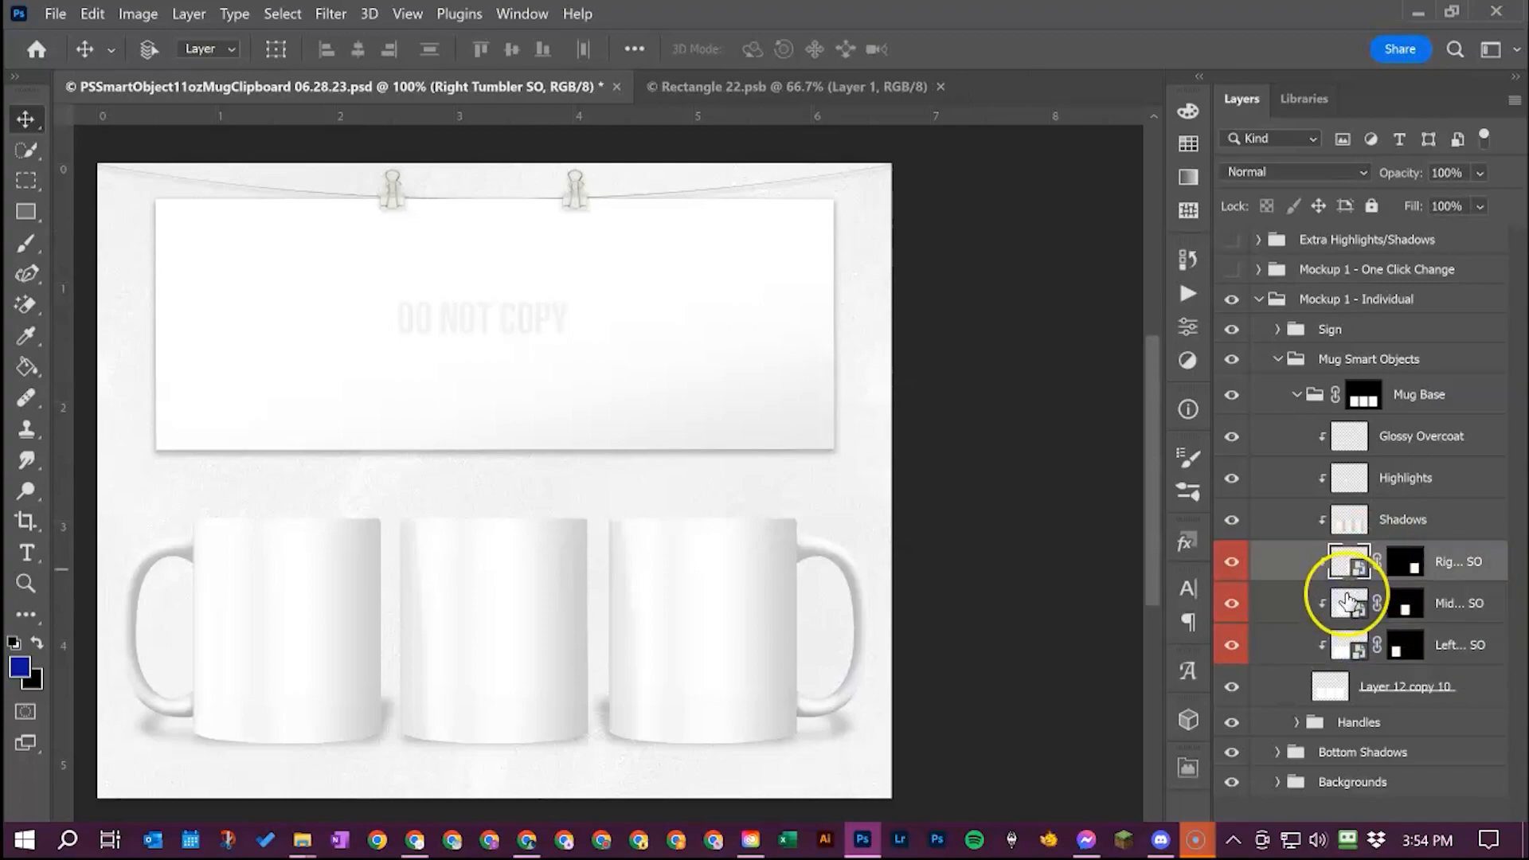
Collapse and hide the Mockup 1 - Individual group, and show and expand Mockup 1 - One Click Change
{"action": "left_click", "coordinate": [1259, 301]}
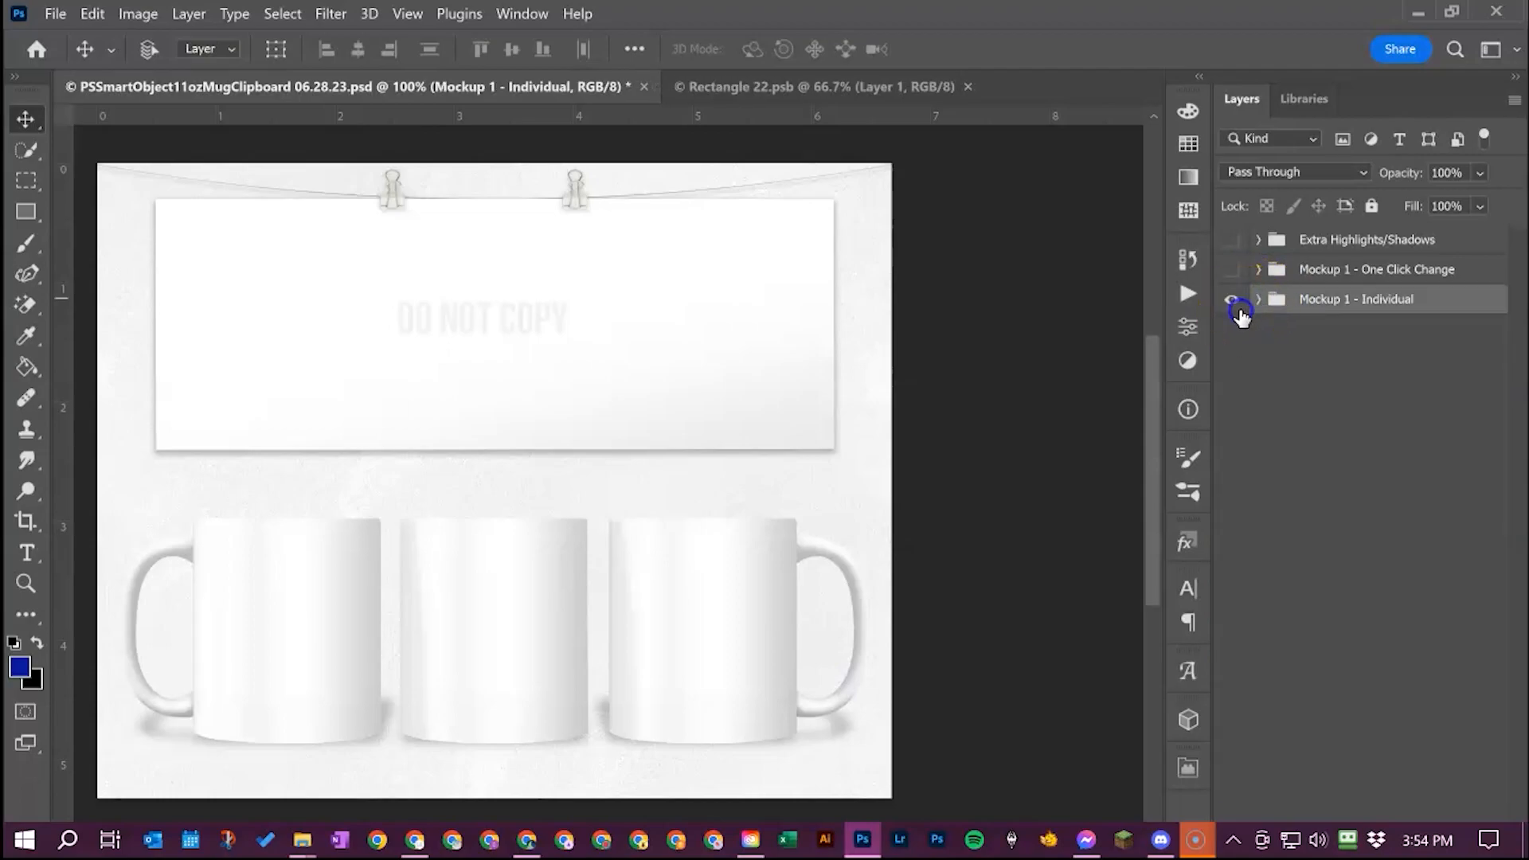
{"action": "left_click", "coordinate": [1234, 304]}
{"action": "left_click", "coordinate": [1233, 270]}
{"action": "left_click", "coordinate": [1258, 271]}
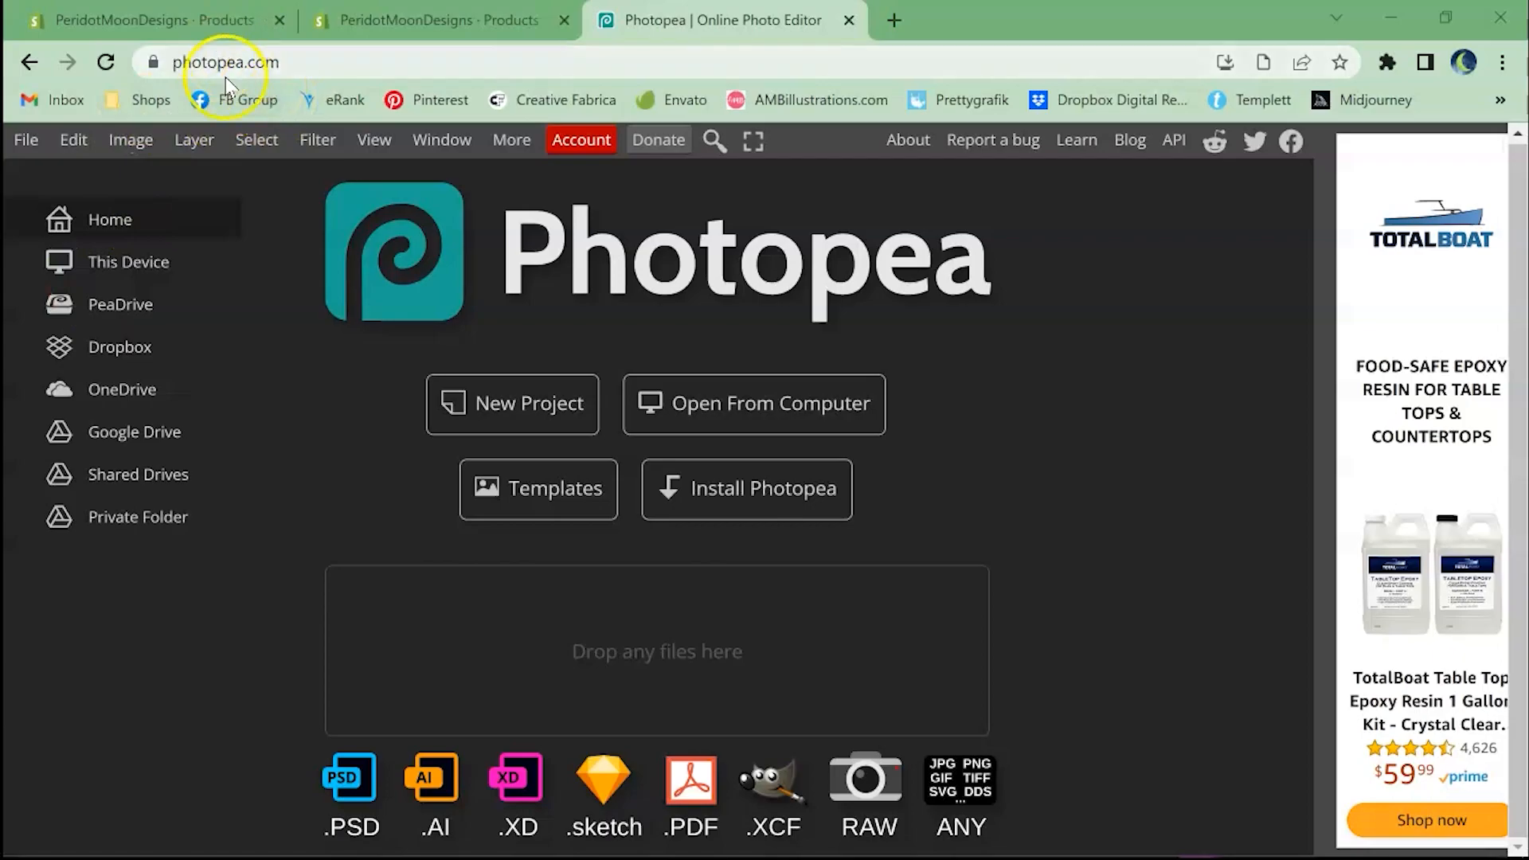
Switch to Photopea and open PSSmartObject11ozMugClipboard 06.28.23.psd from the 11 oz Mug Smart Object with Clipboard folder
{"action": "left_click", "coordinate": [723, 405]}
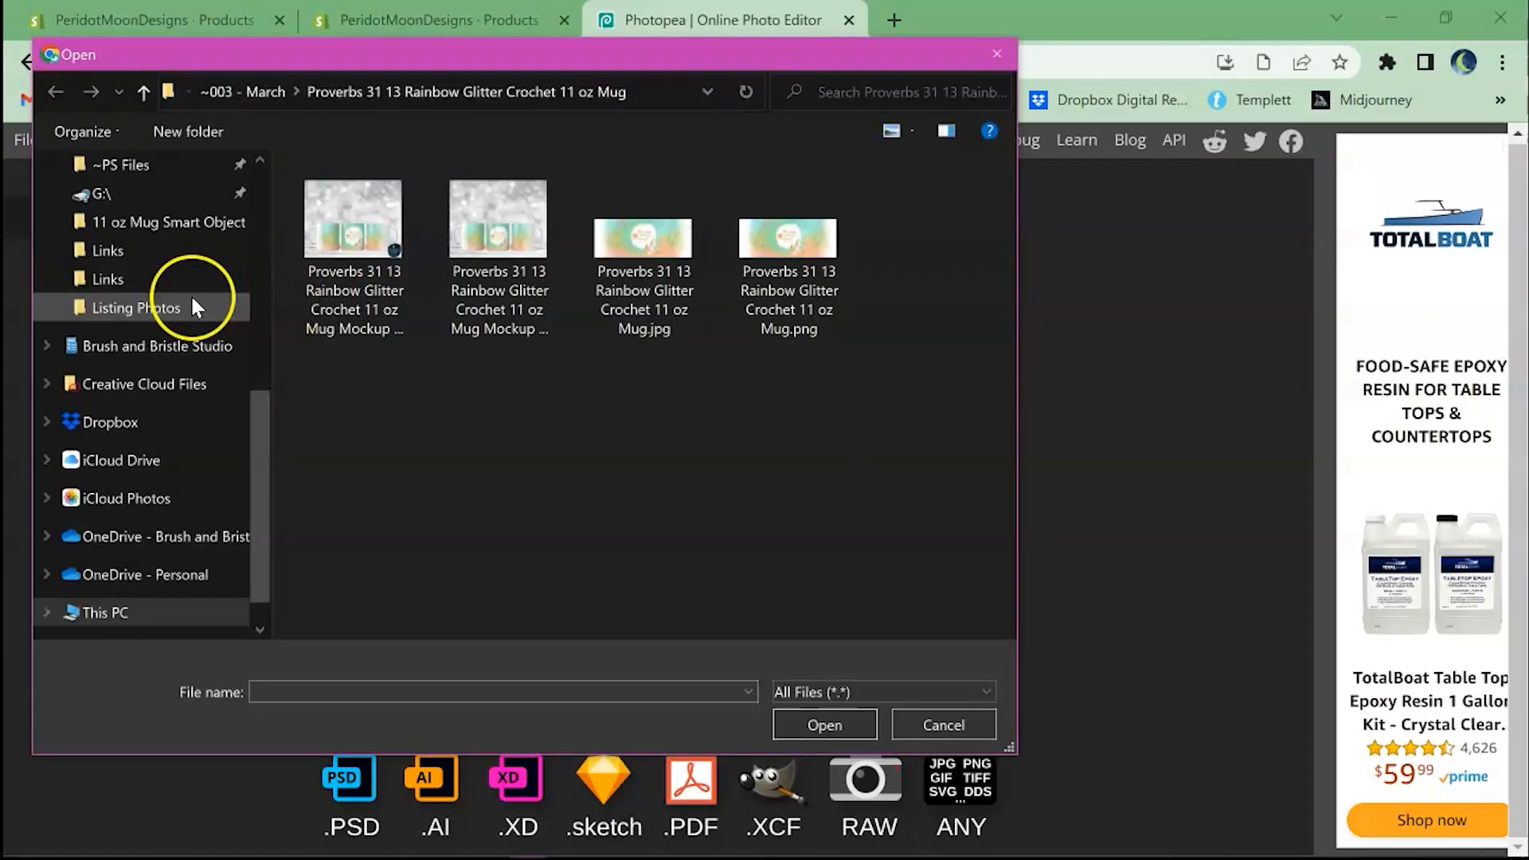
{"action": "scroll", "coordinate": [188, 302], "scroll_direction": "up", "scroll_amount": 1}
{"action": "left_click", "coordinate": [179, 312]}
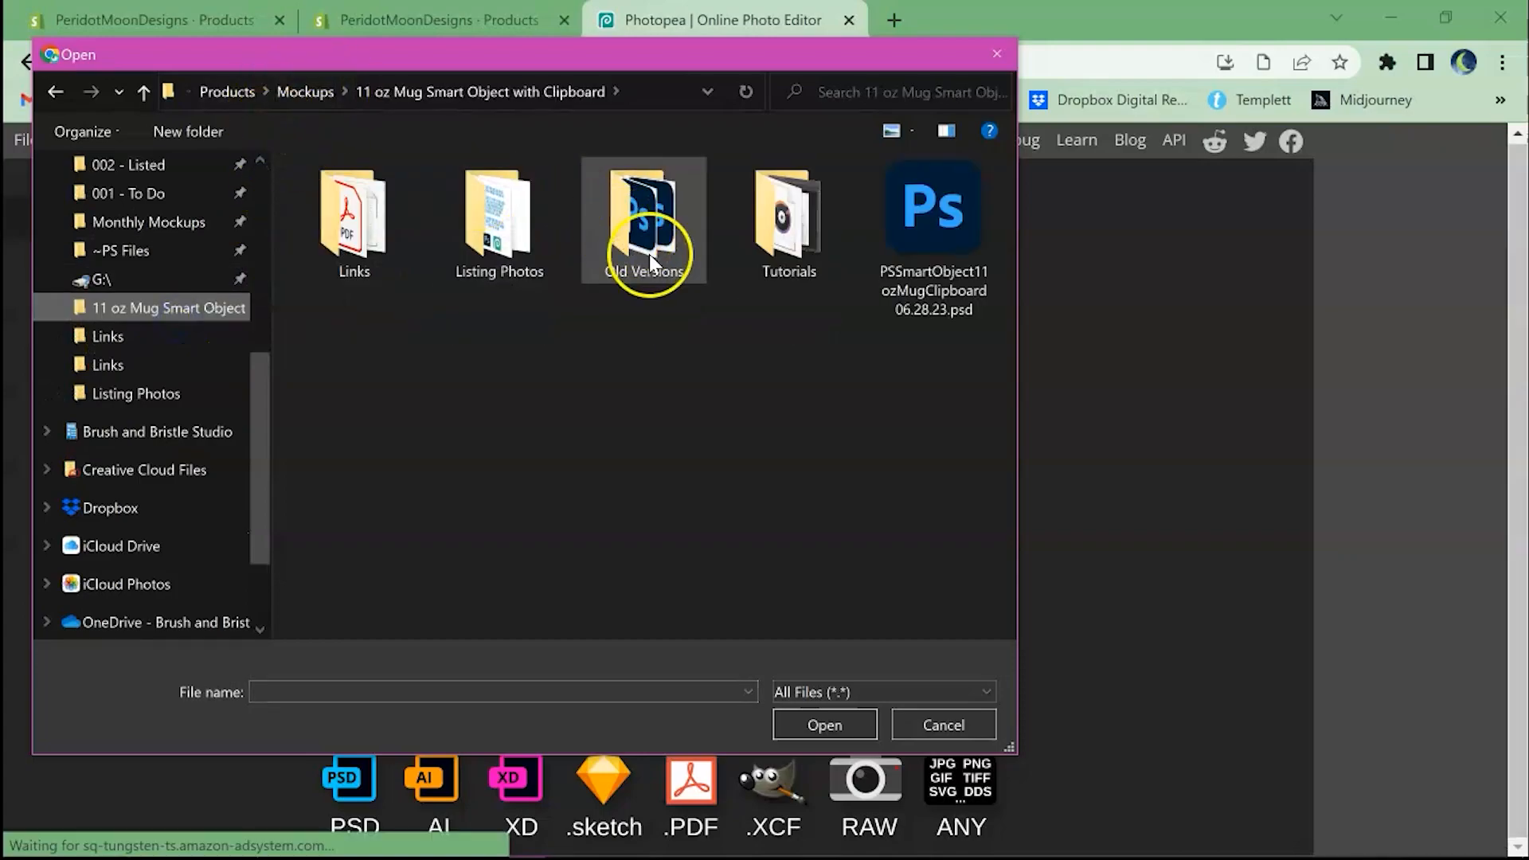
{"action": "double_click", "coordinate": [923, 251]}
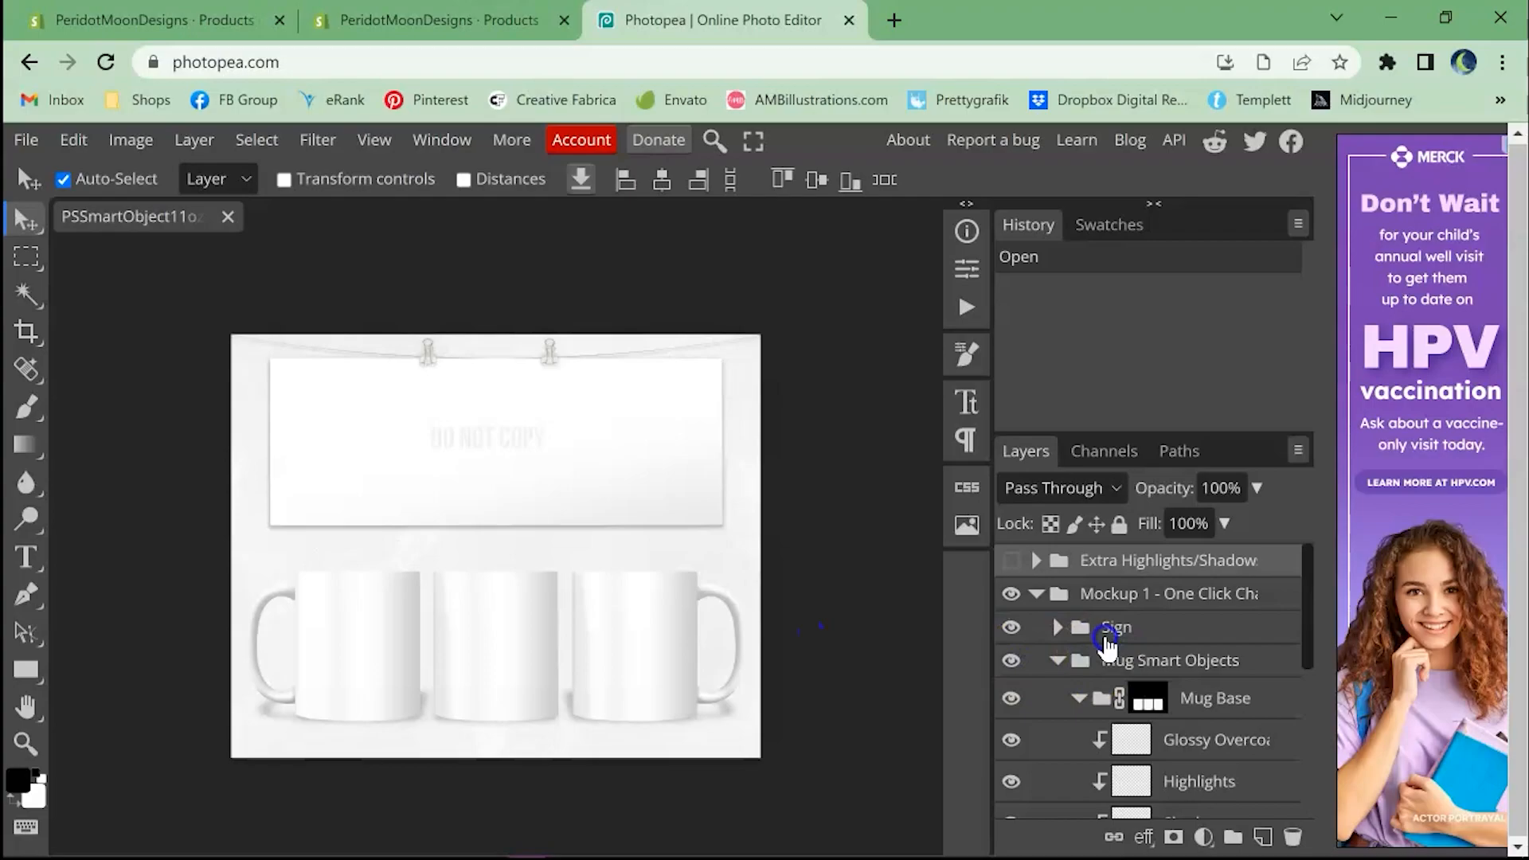
Look through the mug layers and check the blend mode and opacity of Glossy Overcoat, Highlights and Shadows
{"action": "scroll", "coordinate": [1107, 645], "scroll_direction": "down", "scroll_amount": 3}
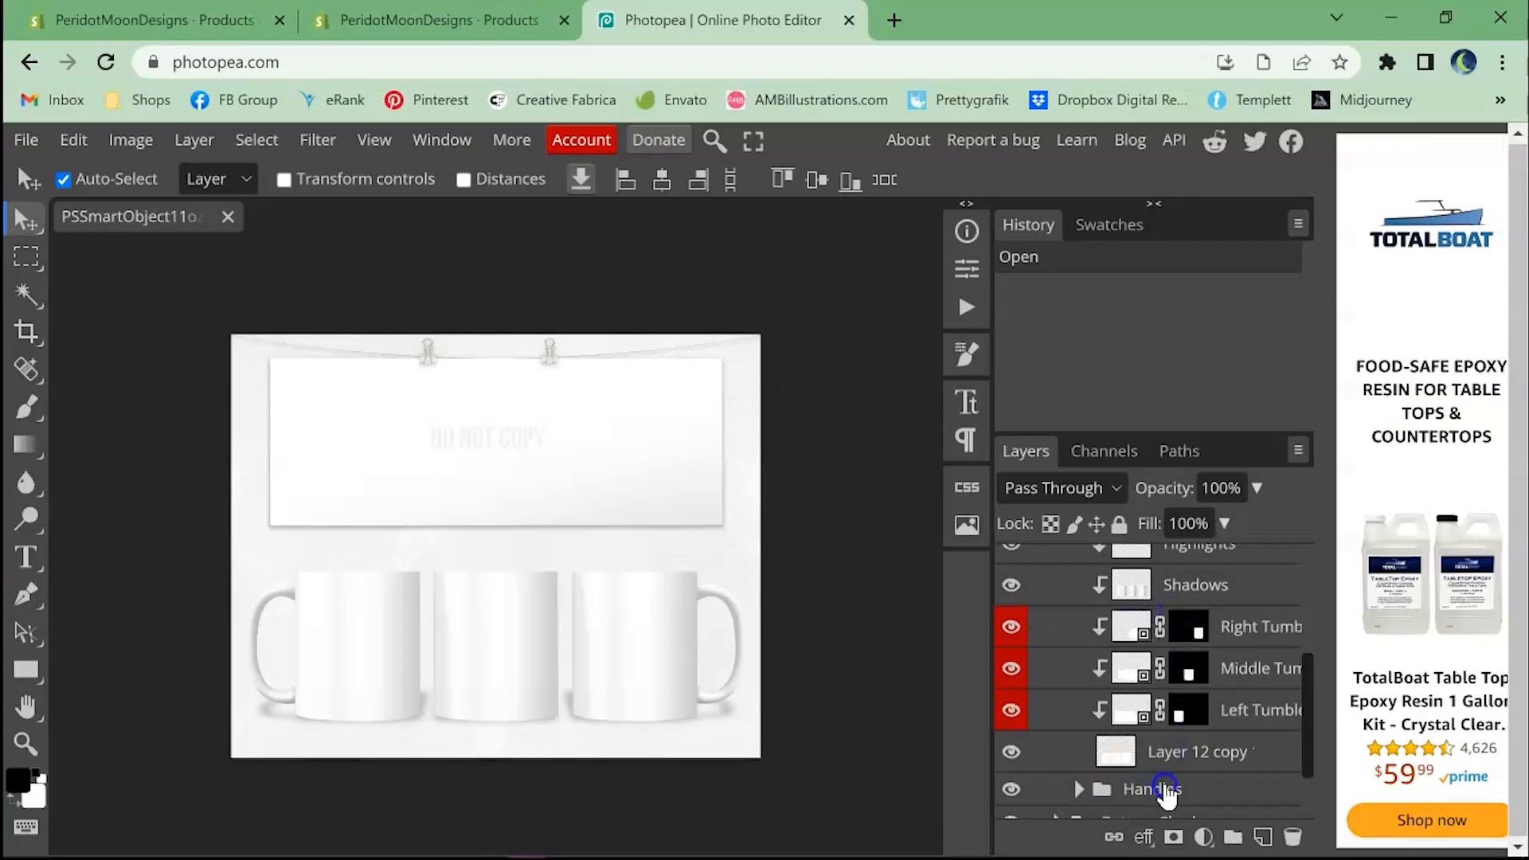
{"action": "scroll", "coordinate": [1204, 793], "scroll_direction": "up", "scroll_amount": 3}
{"action": "left_click", "coordinate": [1227, 757]}
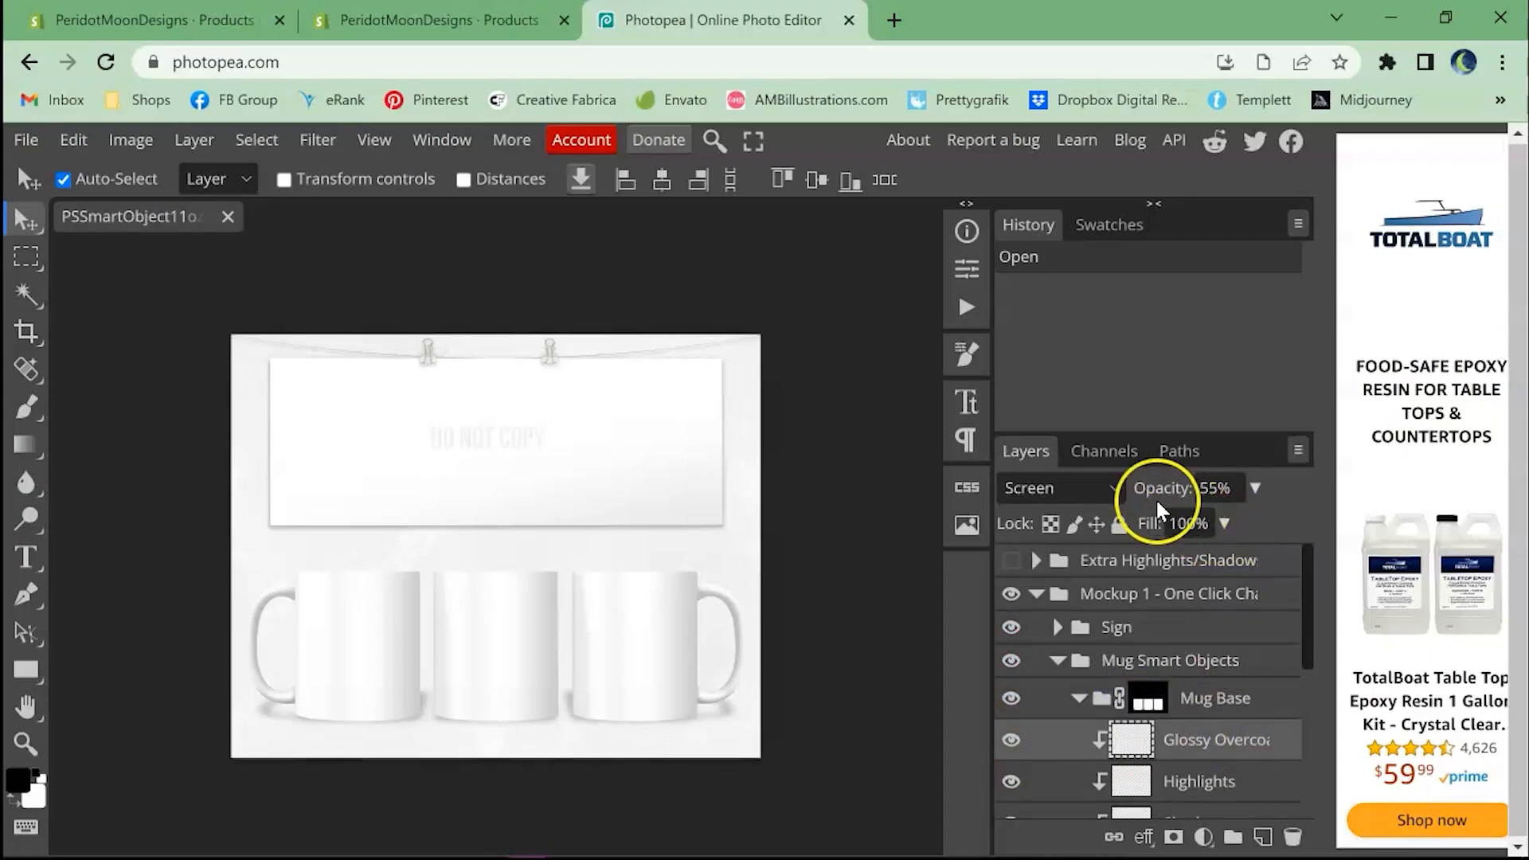
{"action": "left_click", "coordinate": [1219, 782]}
{"action": "scroll", "coordinate": [1211, 757], "scroll_direction": "down", "scroll_amount": 3}
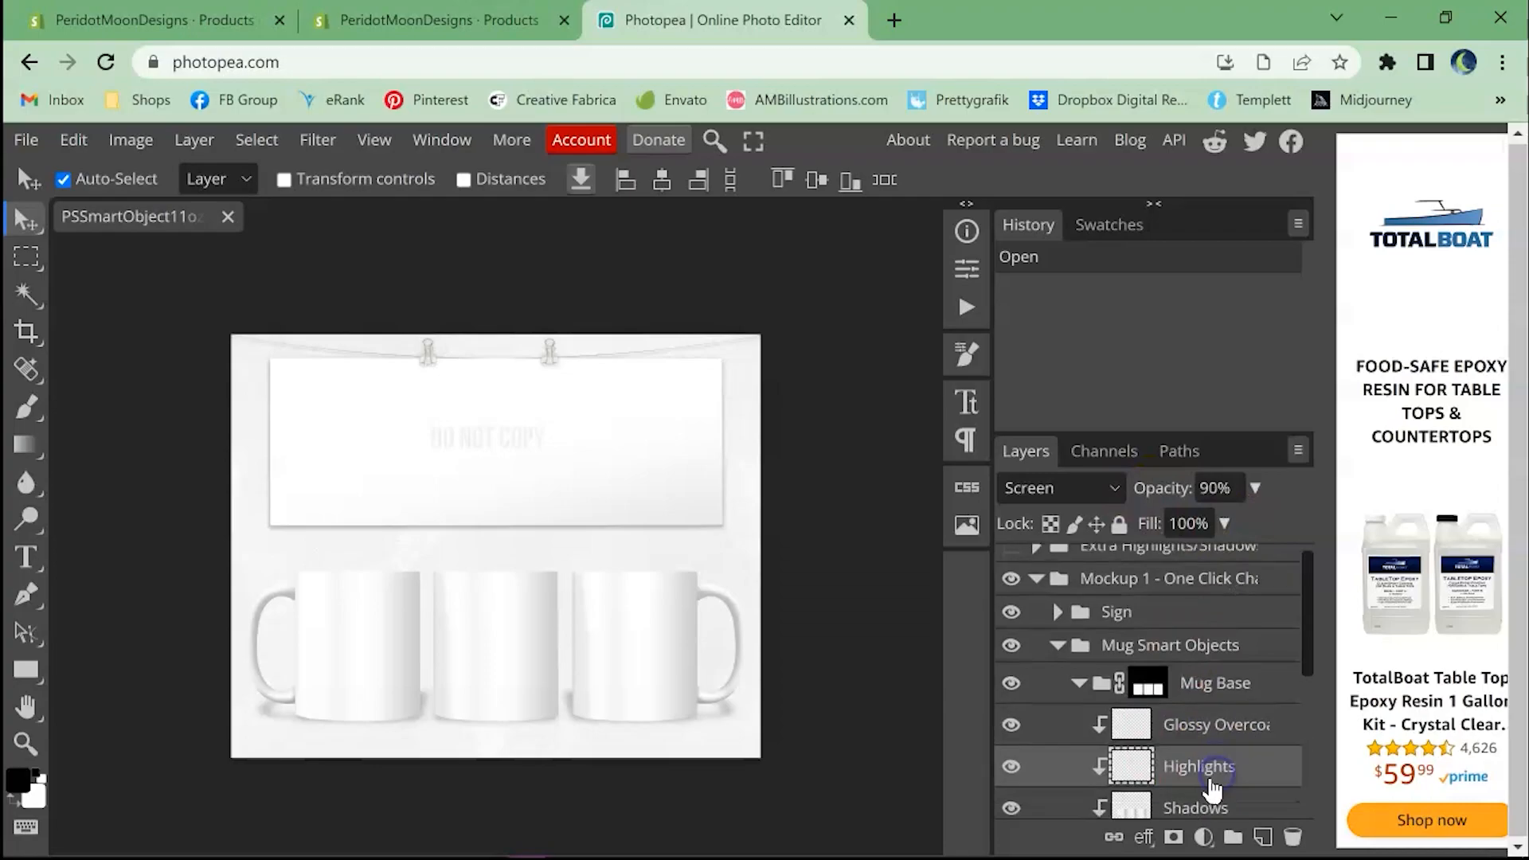
{"action": "left_click", "coordinate": [1201, 699]}
{"action": "scroll", "coordinate": [1107, 637], "scroll_direction": "up", "scroll_amount": 3}
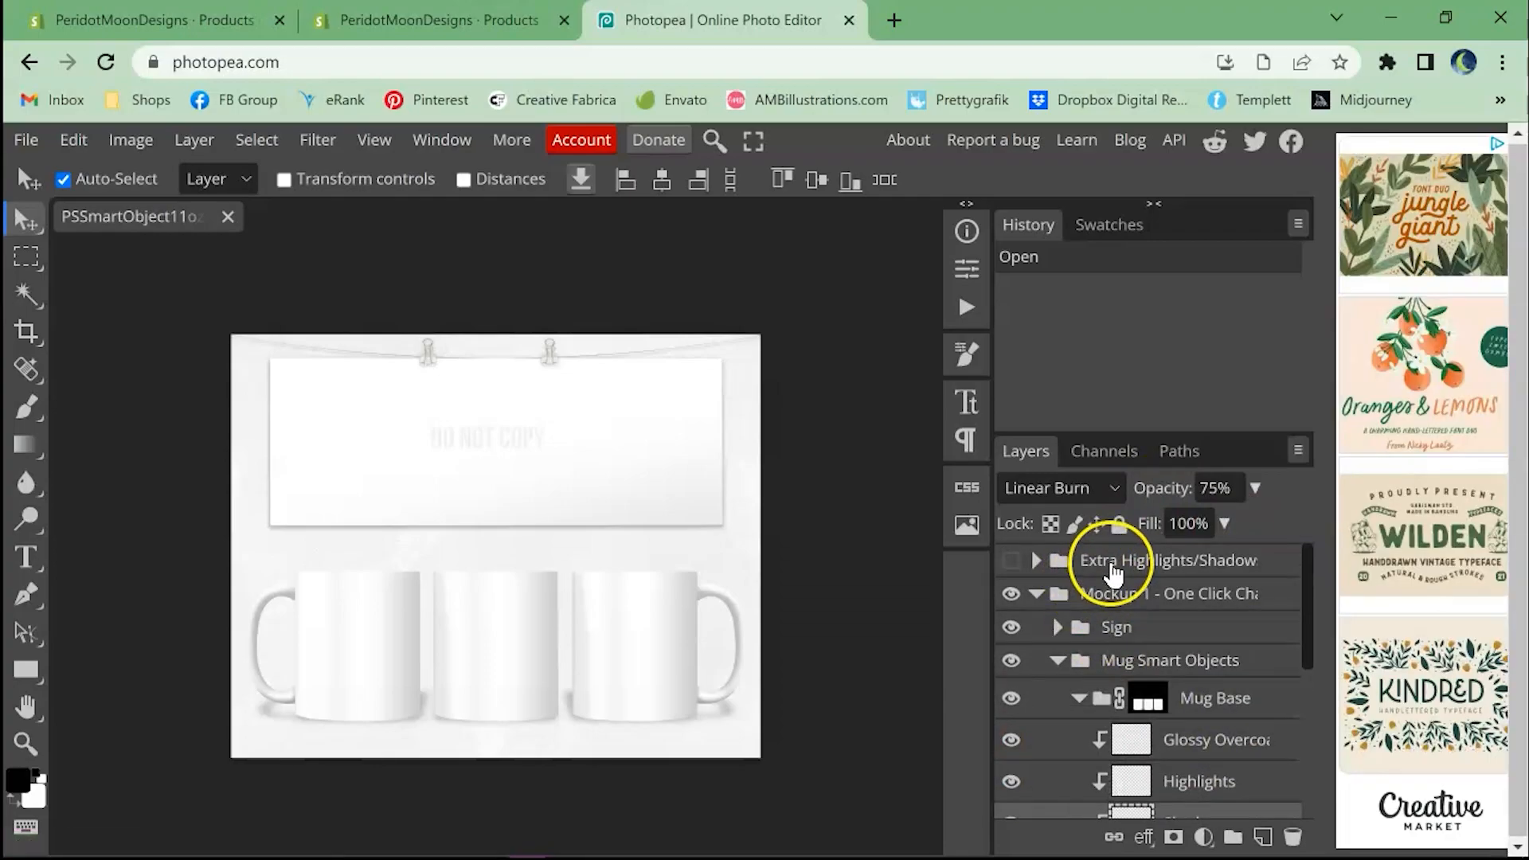
Toggle the Extra Highlights/Shadows group on and off, and briefly expand the Bottom Shadows group
{"action": "left_click", "coordinate": [1012, 561]}
{"action": "left_click", "coordinate": [1012, 560]}
{"action": "left_click_drag", "start_coordinate": [1133, 660], "coordinate": [1059, 765]}
{"action": "left_click", "coordinate": [1058, 734]}
{"action": "left_click", "coordinate": [1061, 734]}
Expand the Backgrounds group, inspect the settings of its Hue/Saturation adjustment, and collapse the group again
{"action": "left_click", "coordinate": [1068, 772]}
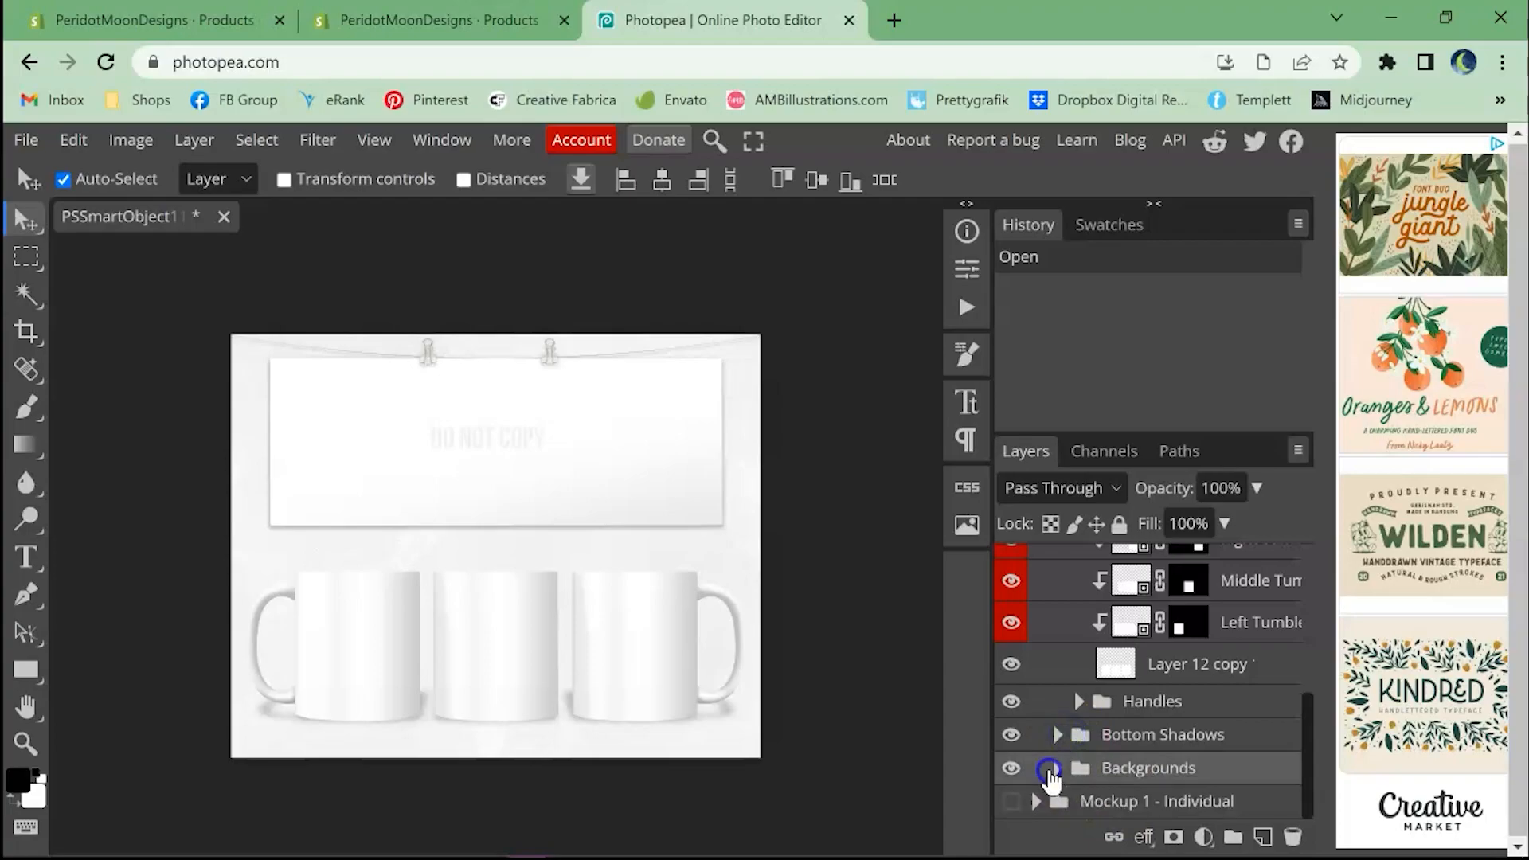
{"action": "left_click", "coordinate": [1058, 769]}
{"action": "scroll", "coordinate": [1131, 776], "scroll_direction": "down", "scroll_amount": 3}
{"action": "double_click", "coordinate": [1105, 567]}
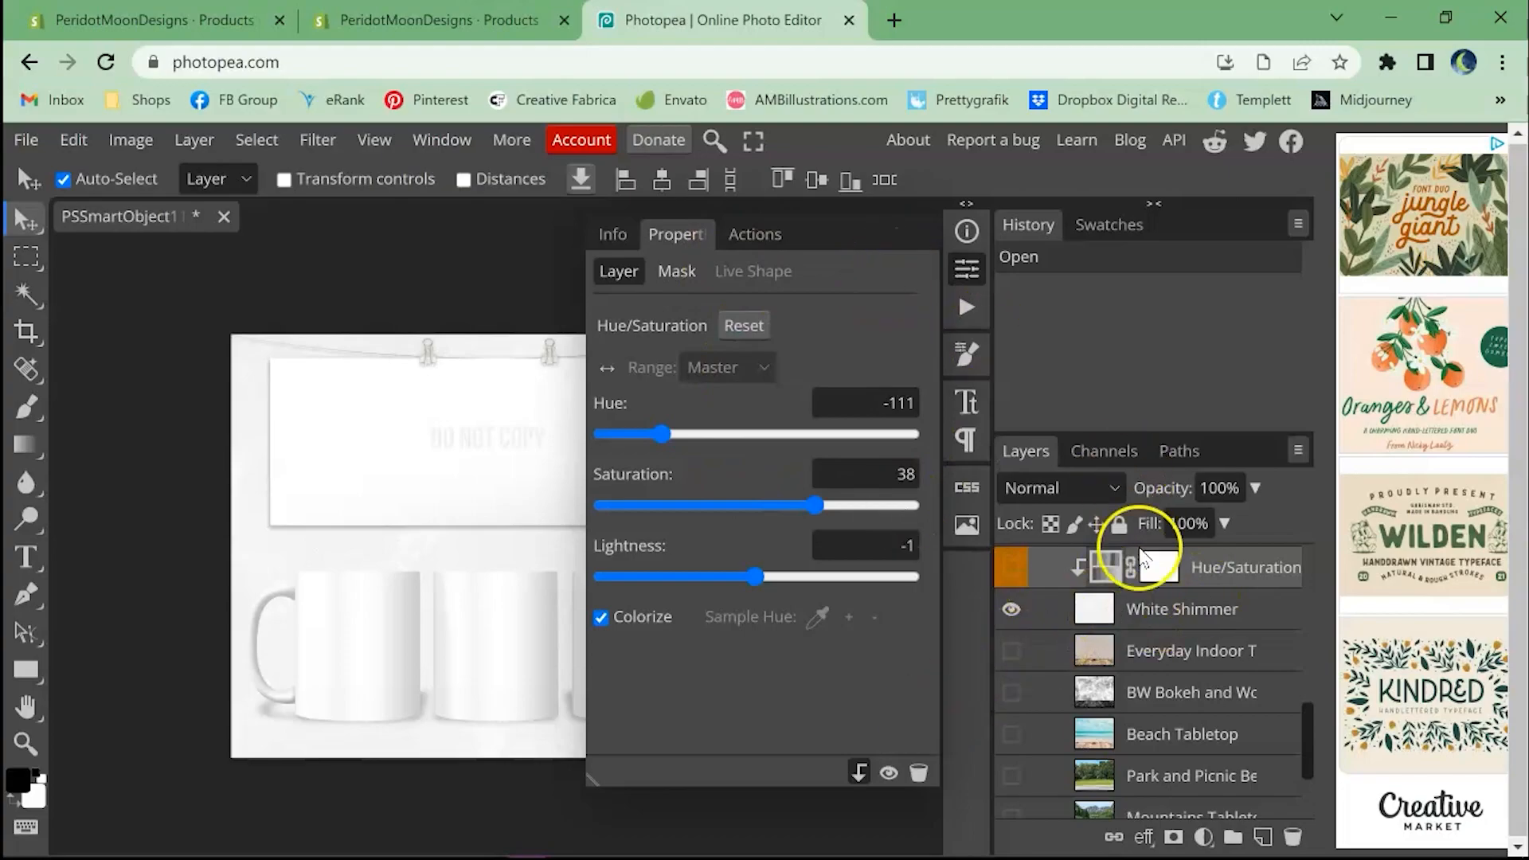
{"action": "left_click", "coordinate": [963, 286]}
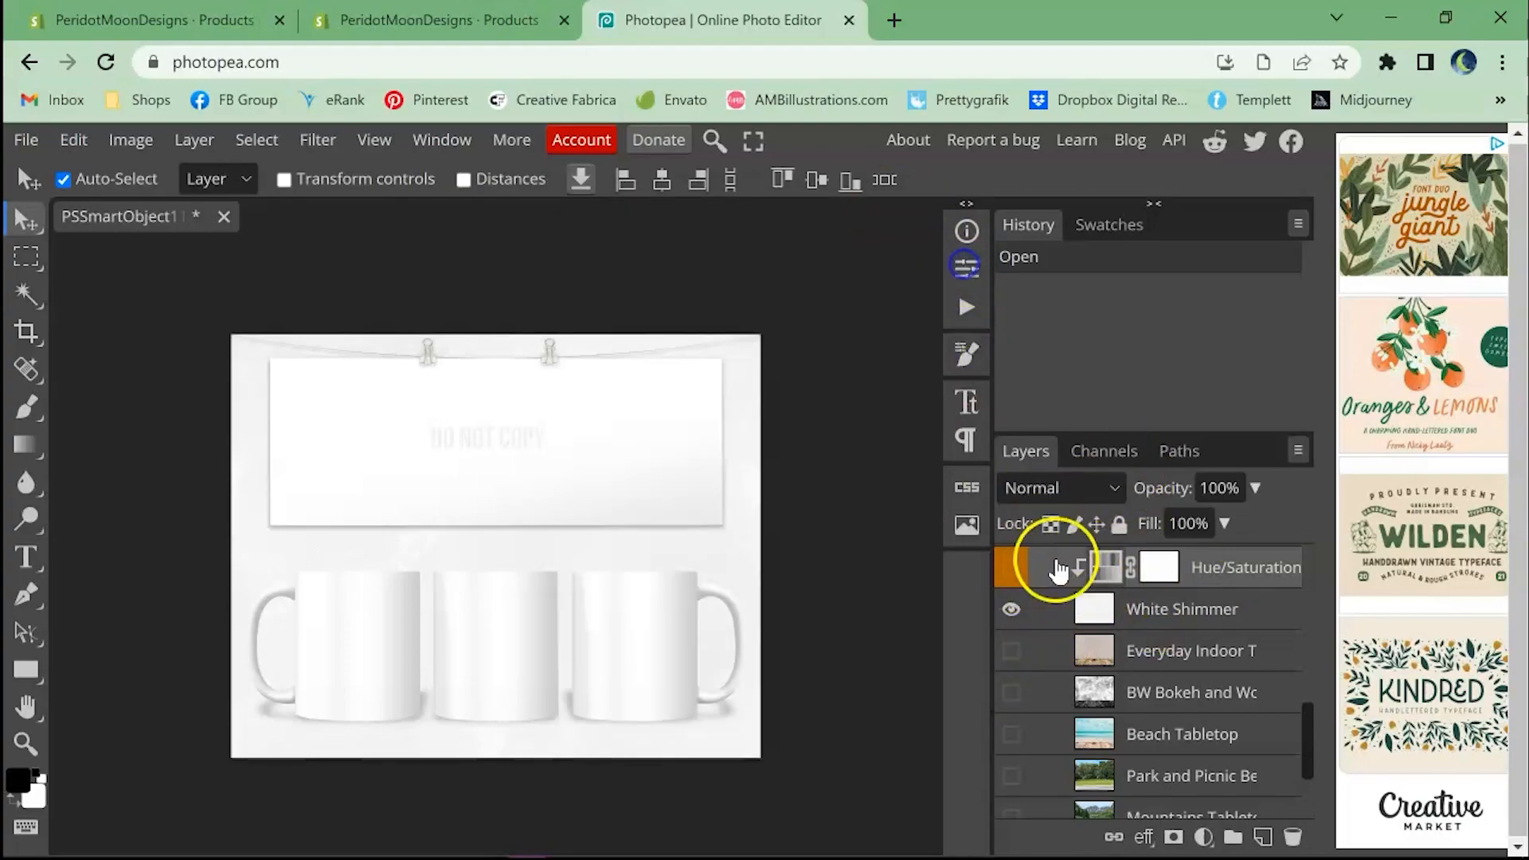
{"action": "scroll", "coordinate": [1075, 606], "scroll_direction": "up", "scroll_amount": 3}
{"action": "left_click", "coordinate": [1058, 768]}
Open the Right Tumbler smart object and place Proverbs 31 13 Rainbow Glitter Crochet 11 oz Mug.jpg in it, filling the canvas
{"action": "scroll", "coordinate": [1123, 725], "scroll_direction": "up", "scroll_amount": 3}
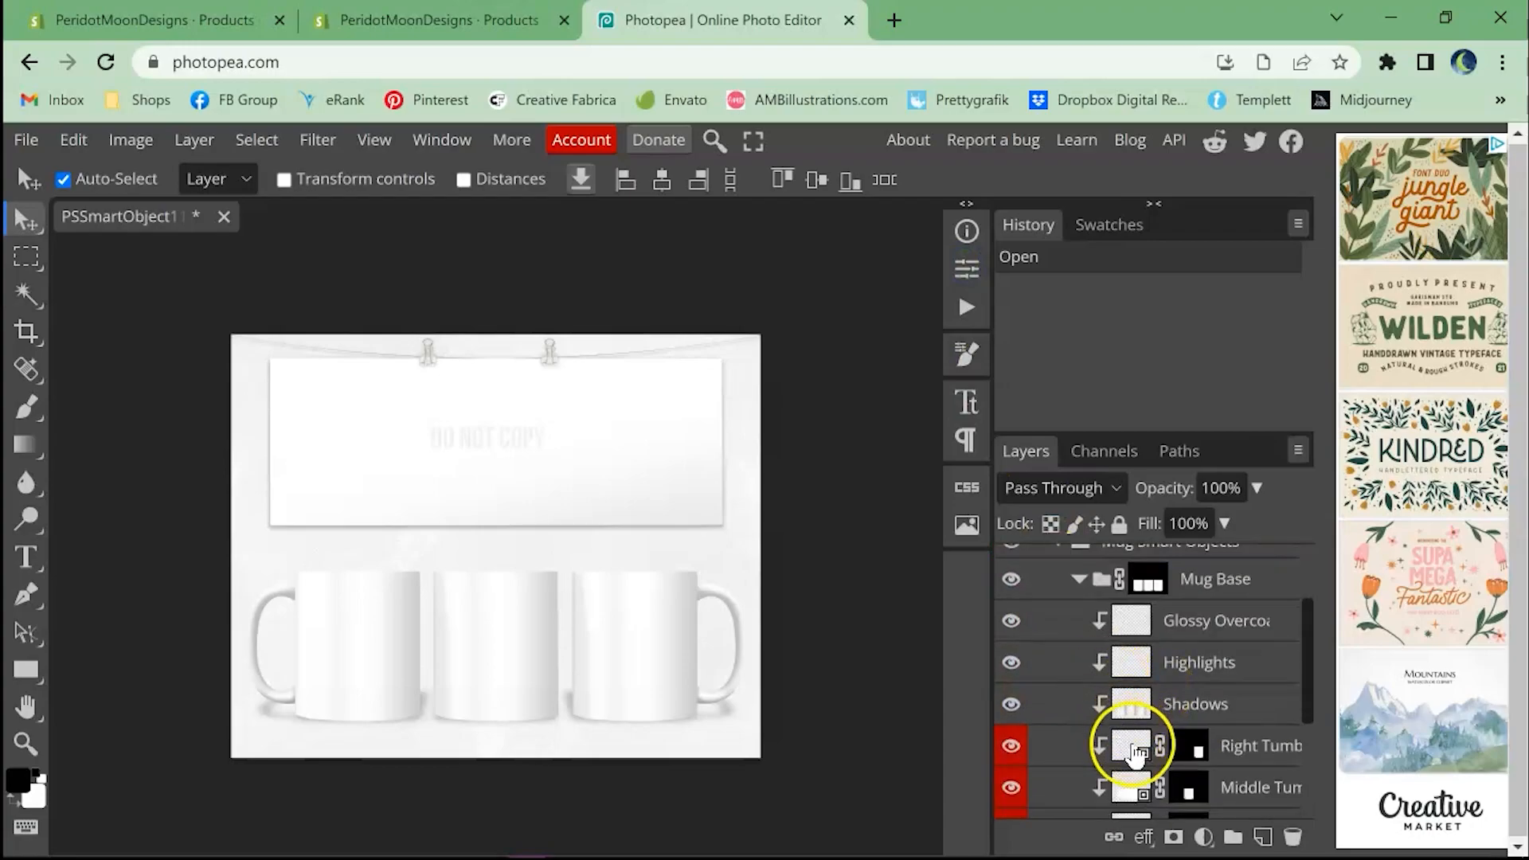
{"action": "double_click", "coordinate": [1133, 747]}
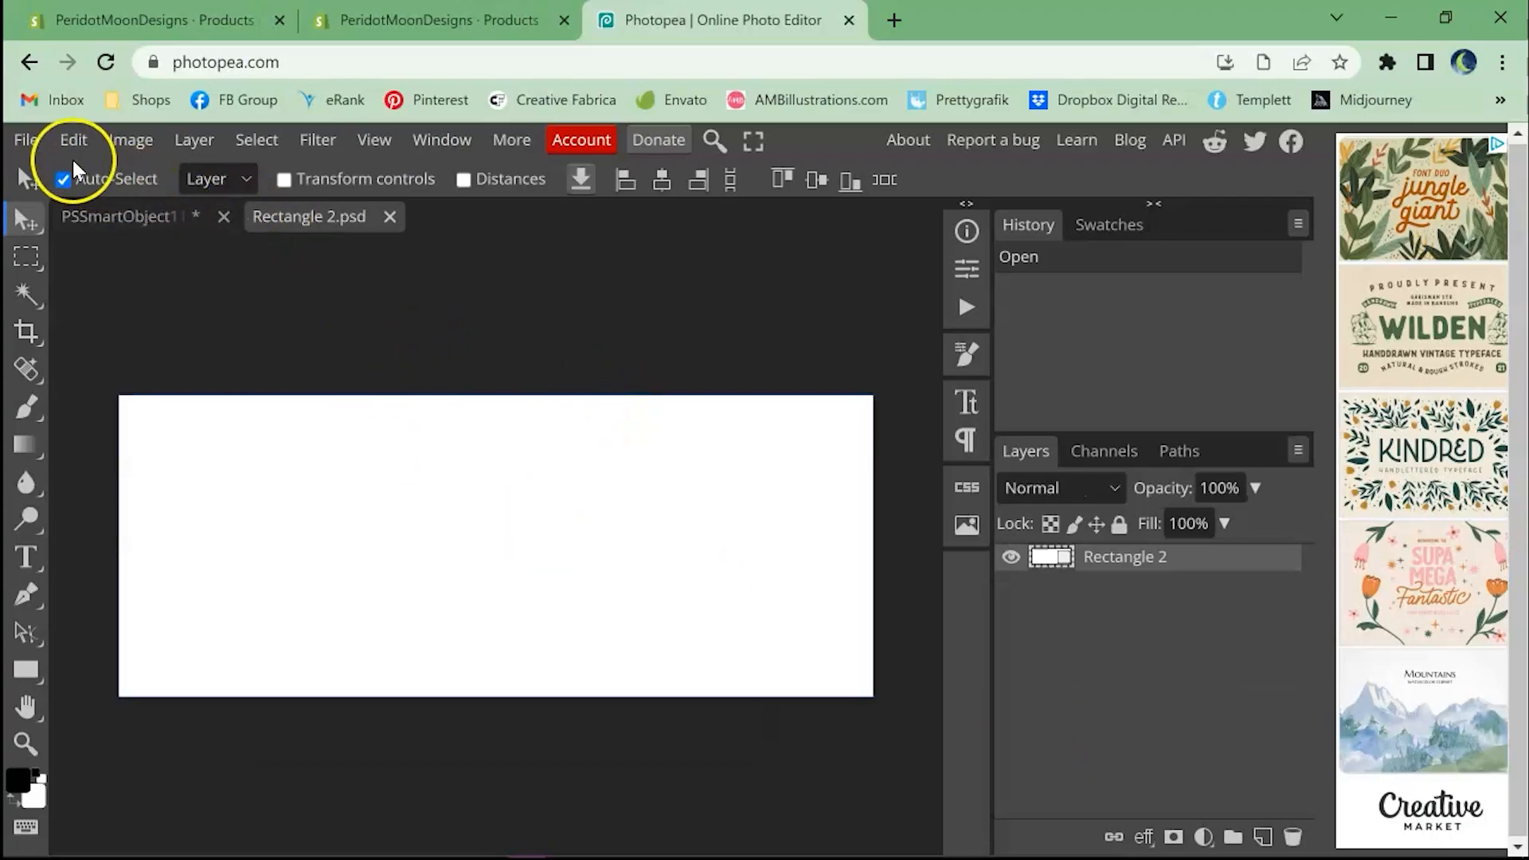
{"action": "left_click", "coordinate": [27, 141]}
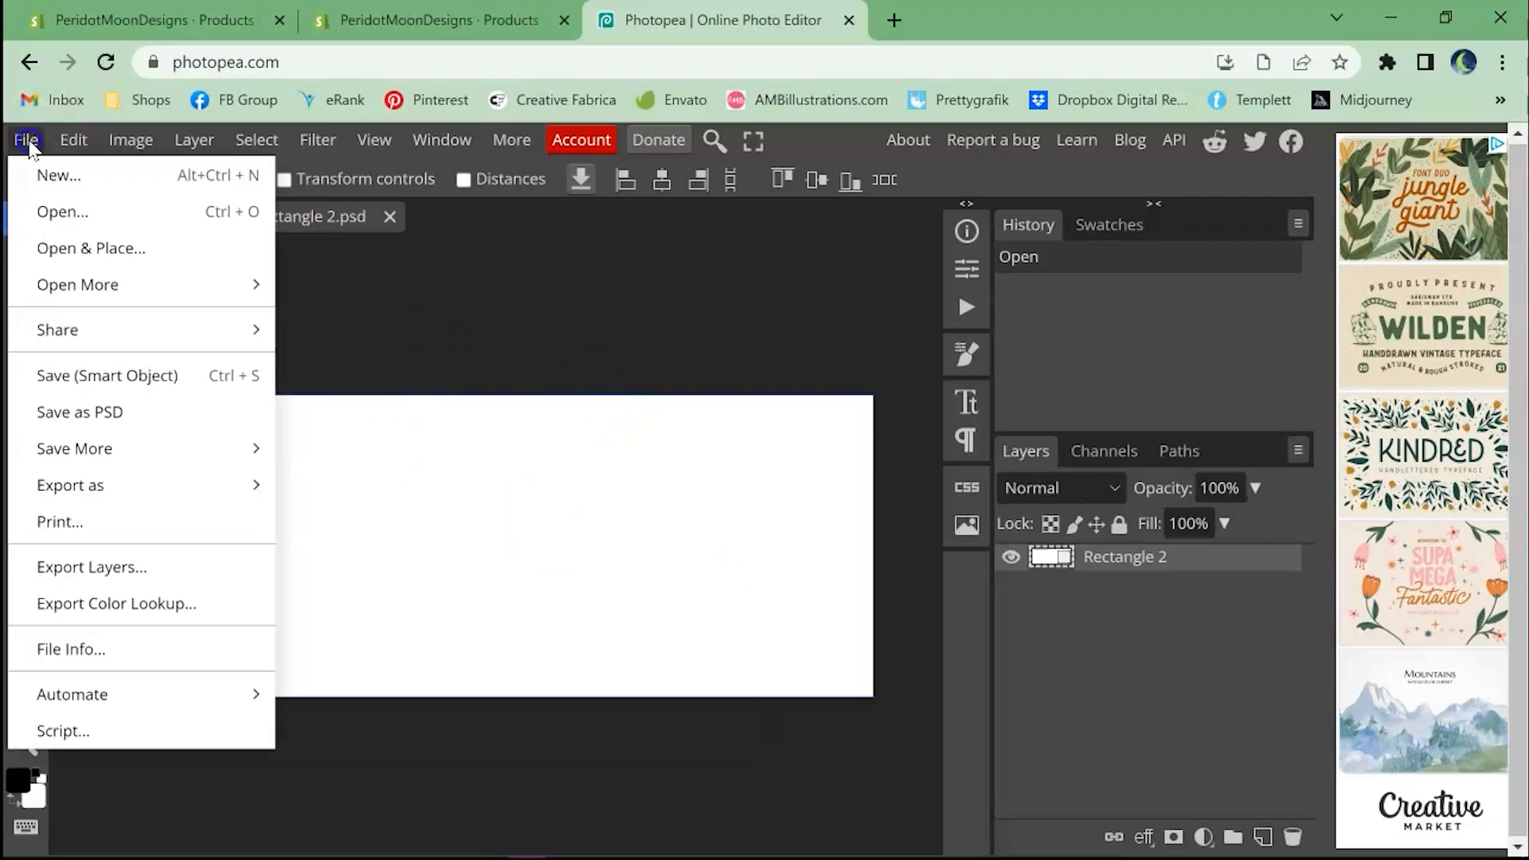
{"action": "left_click", "coordinate": [54, 252]}
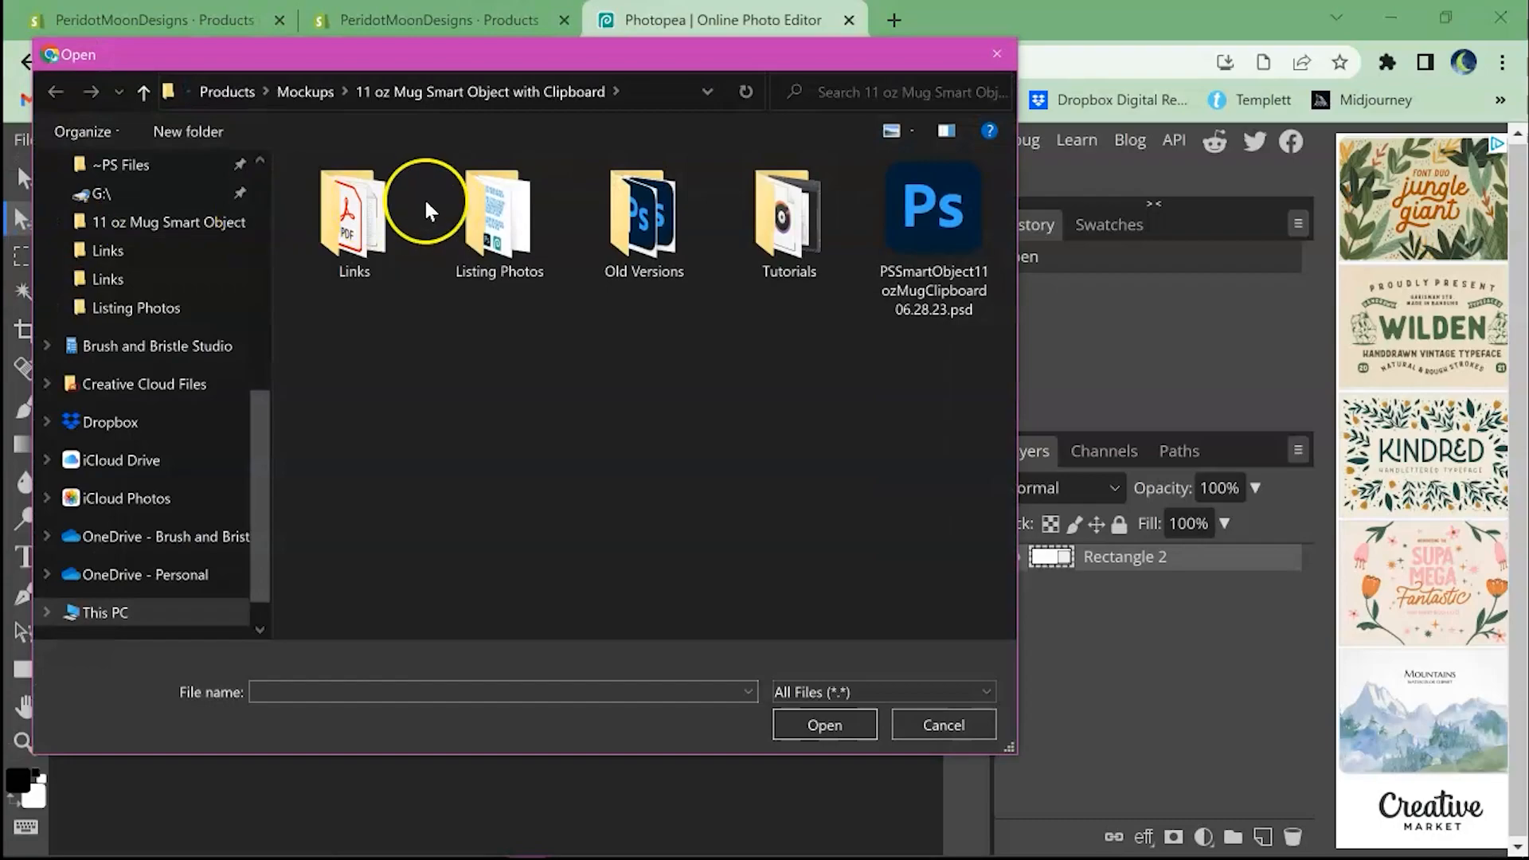
{"action": "scroll", "coordinate": [147, 265], "scroll_direction": "up", "scroll_amount": 5}
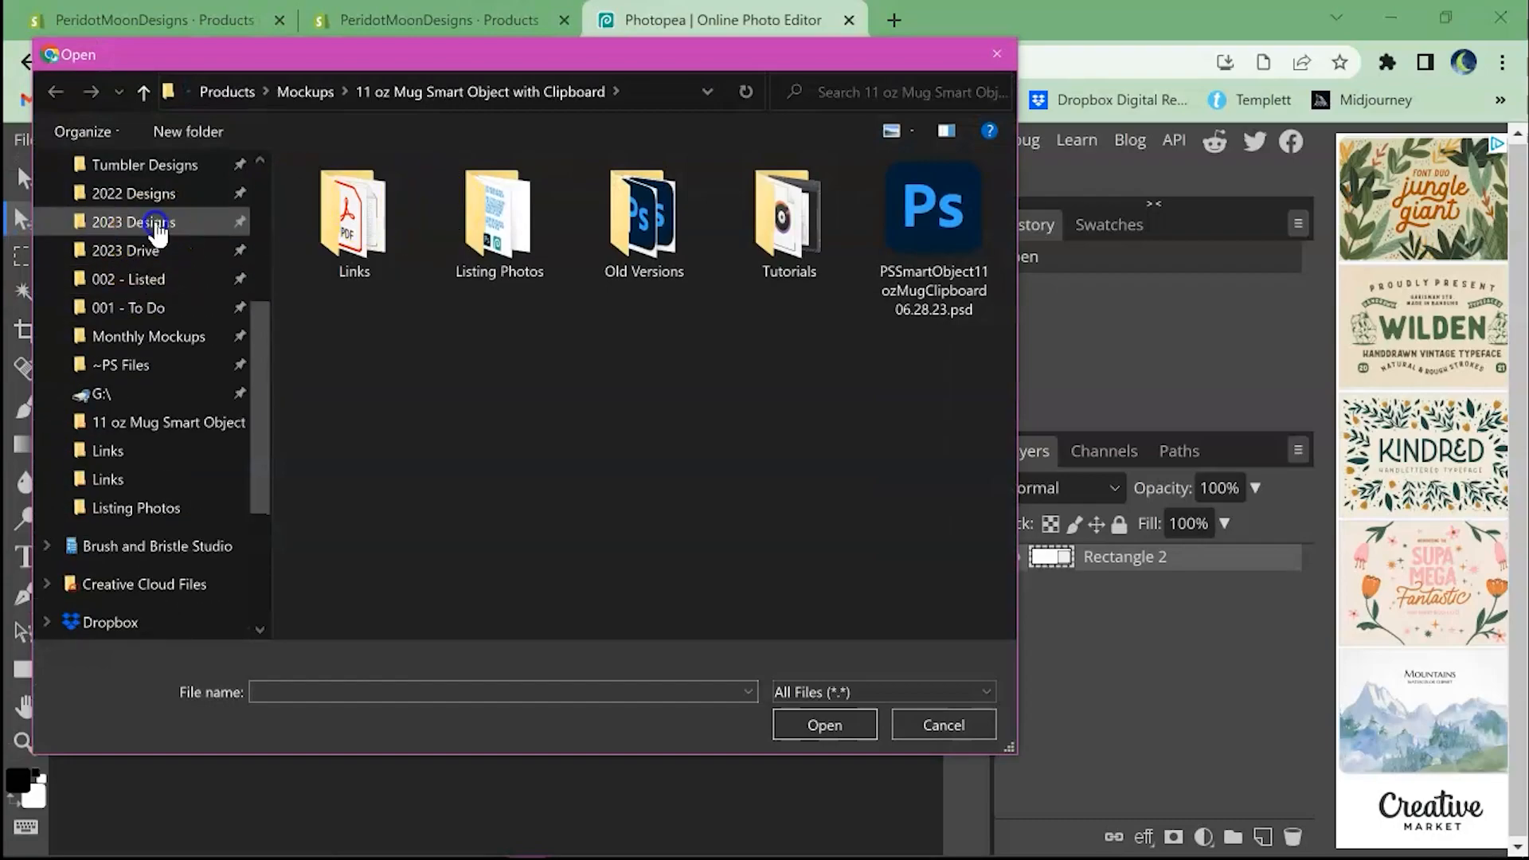
{"action": "left_click", "coordinate": [147, 223]}
{"action": "double_click", "coordinate": [752, 512]}
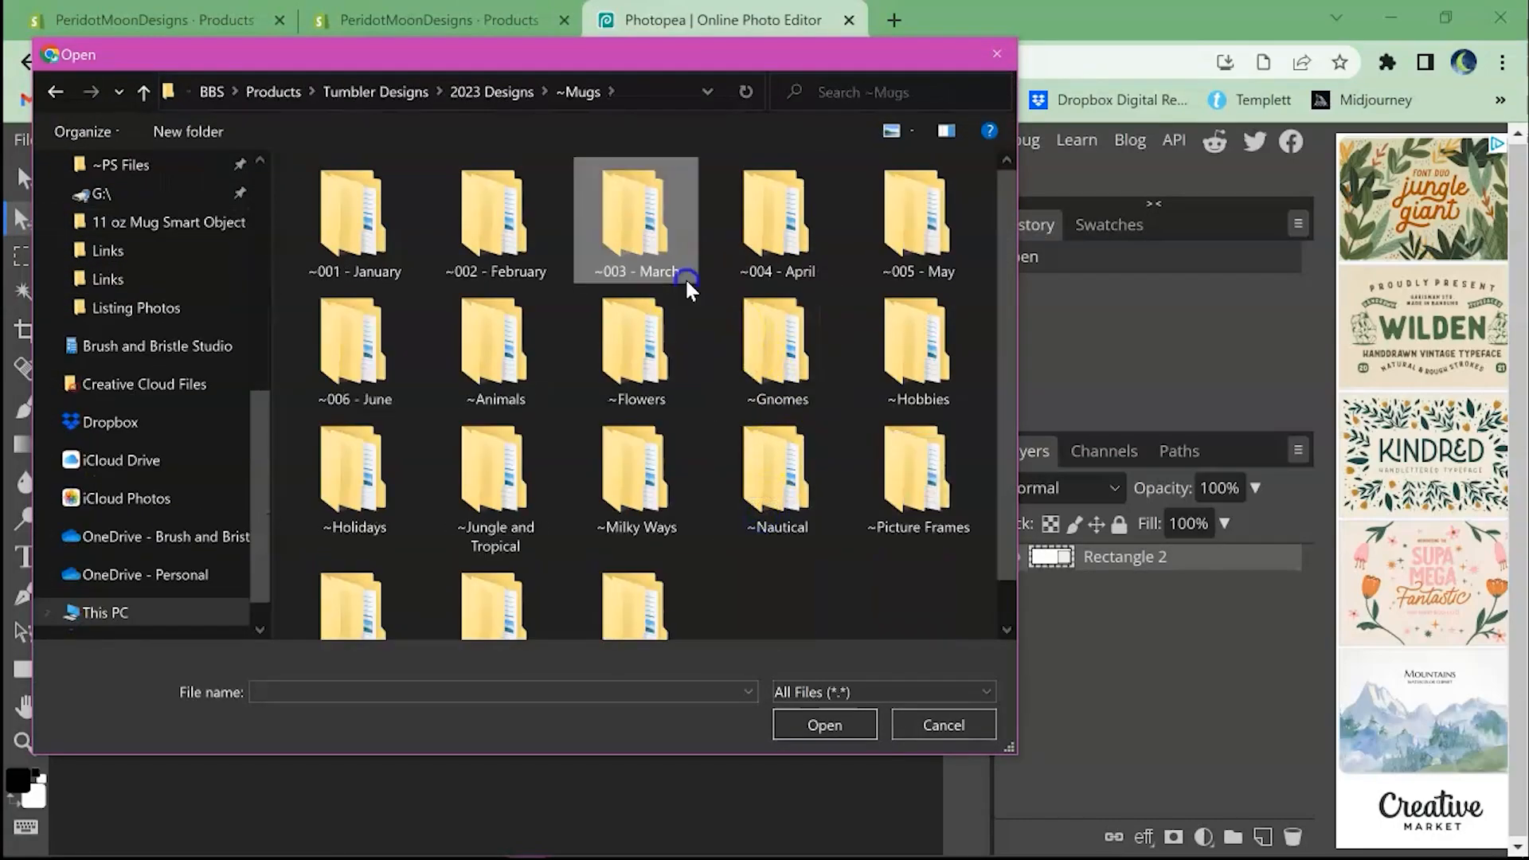
{"action": "double_click", "coordinate": [685, 286]}
{"action": "scroll", "coordinate": [764, 502], "scroll_direction": "down", "scroll_amount": 3}
{"action": "double_click", "coordinate": [892, 342]}
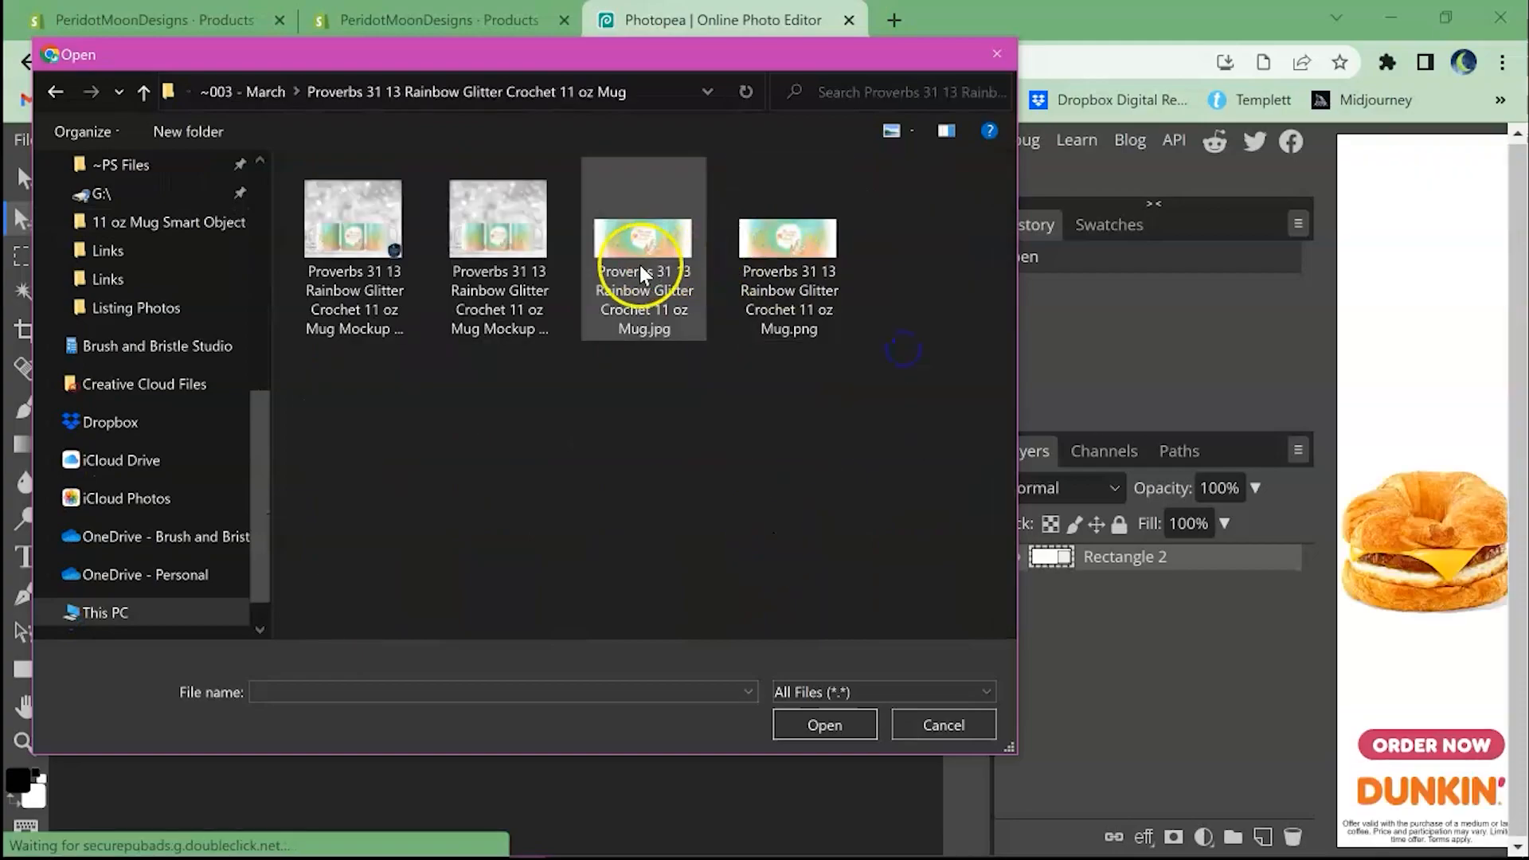
{"action": "double_click", "coordinate": [641, 271]}
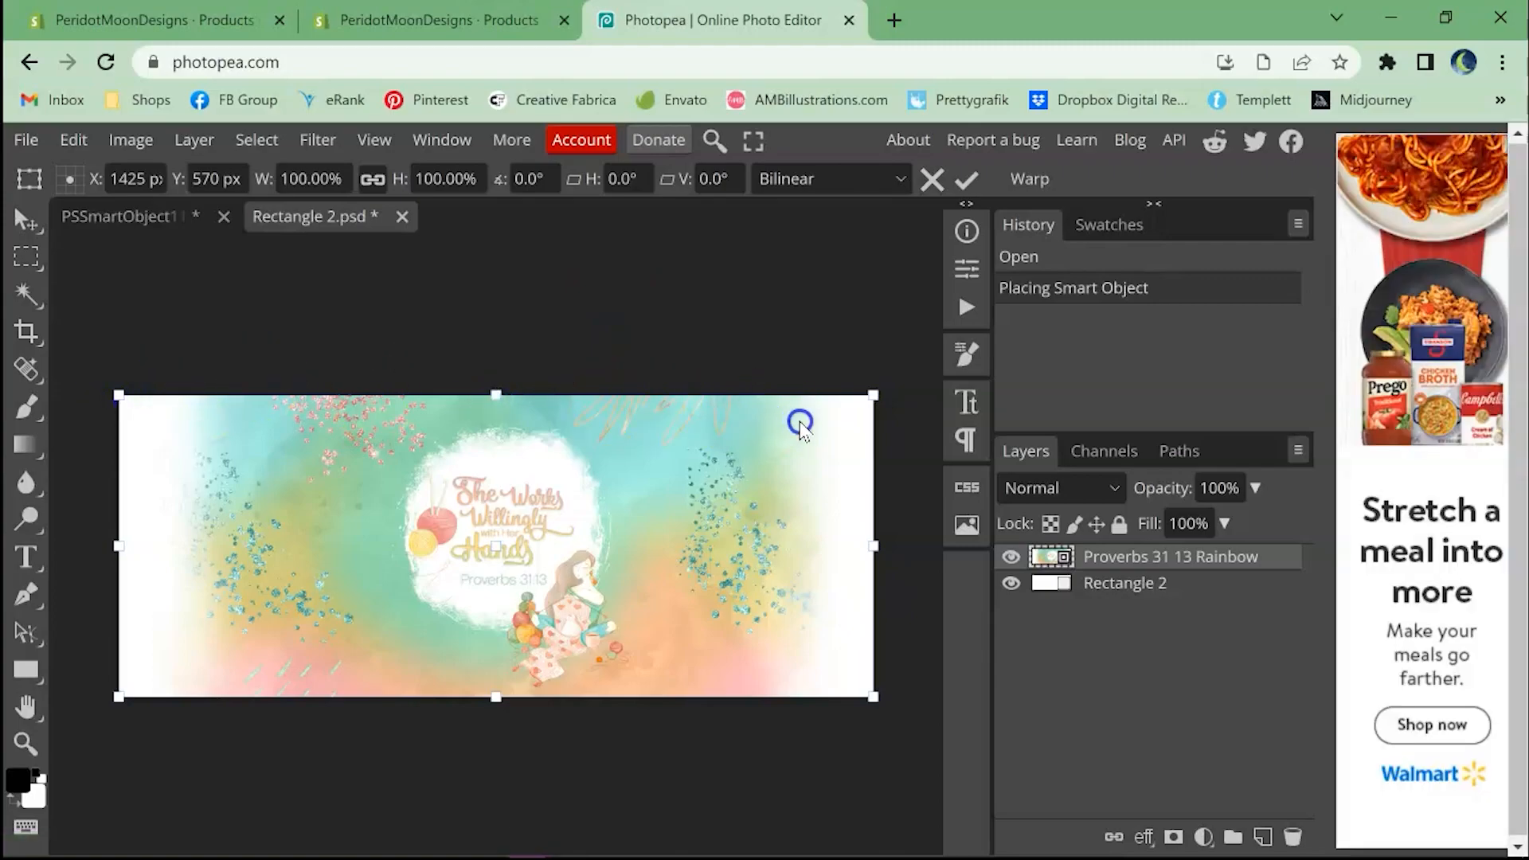
{"action": "mouse_move", "coordinate": [507, 395]}
{"action": "left_mouse_down"}
{"action": "mouse_move", "coordinate": [515, 512]}
{"action": "mouse_move", "coordinate": [497, 392]}
{"action": "left_mouse_up"}
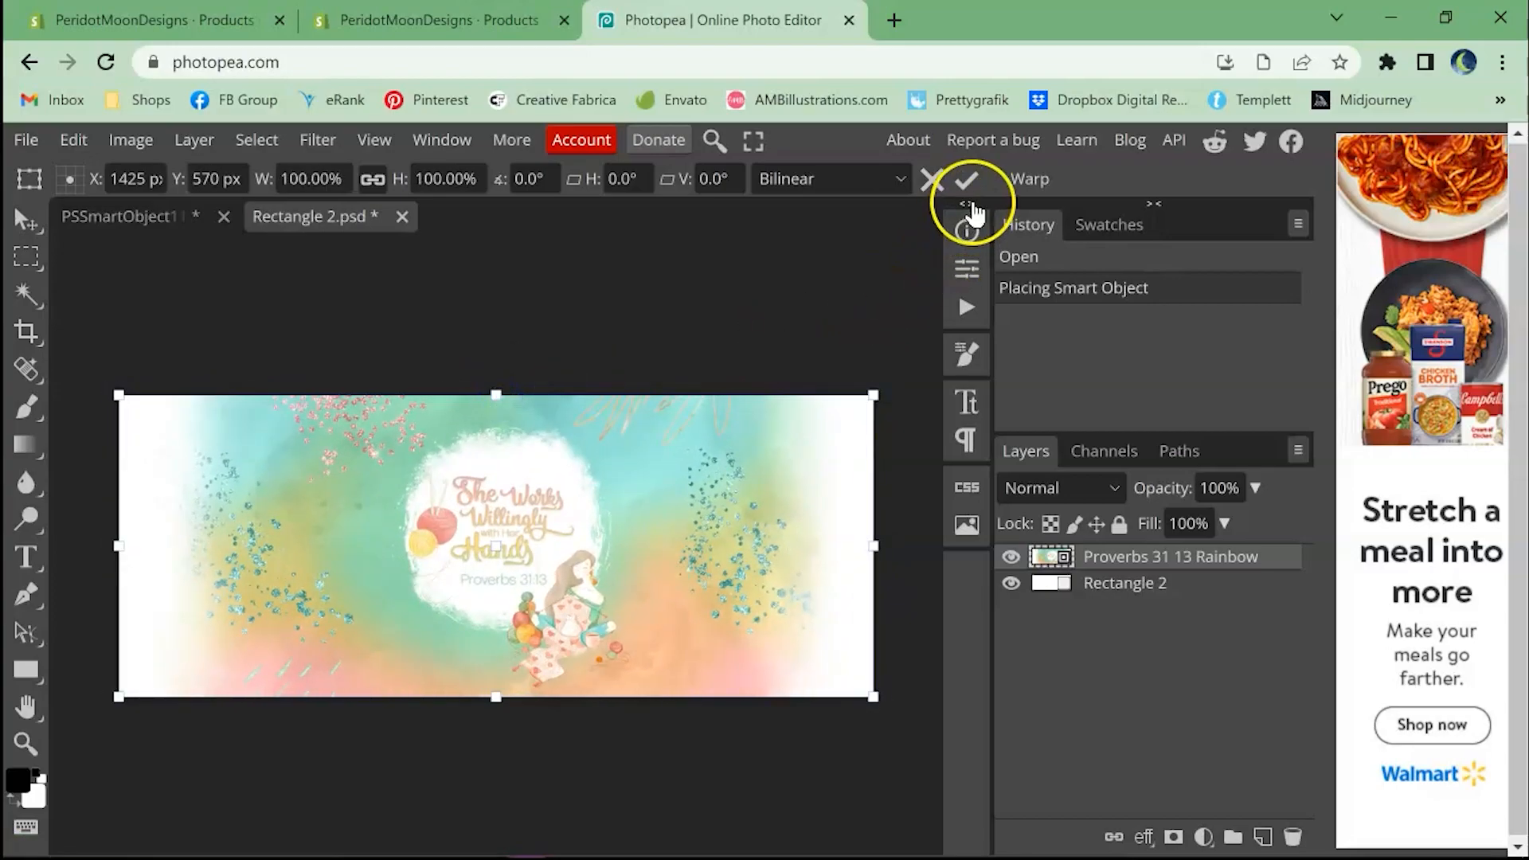
{"action": "left_click", "coordinate": [966, 179]}
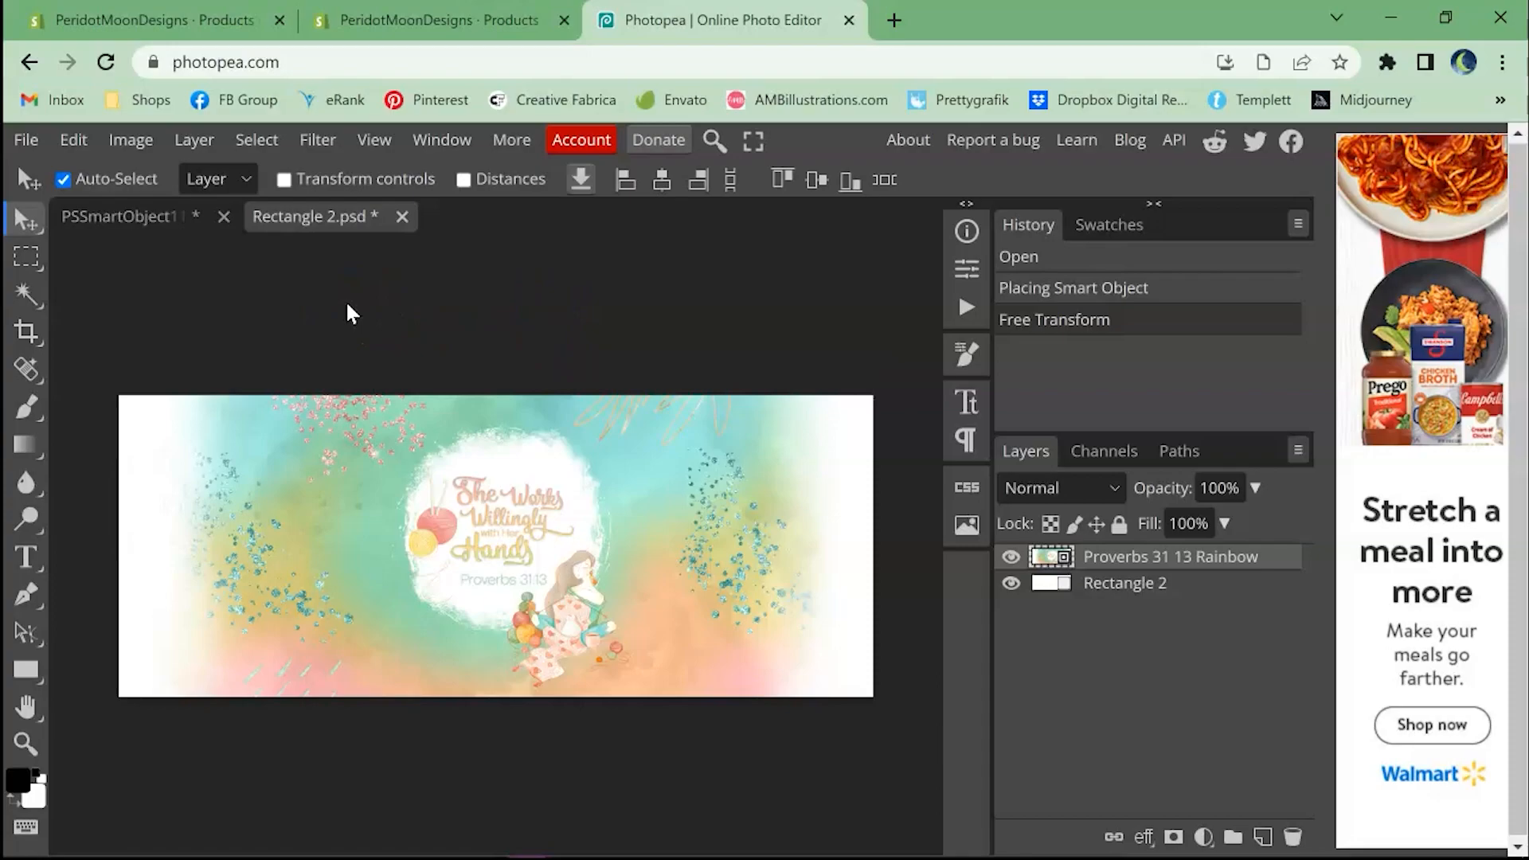
Save the smart object with the placed design and return to the mug mockup document
{"action": "left_click", "coordinate": [27, 139]}
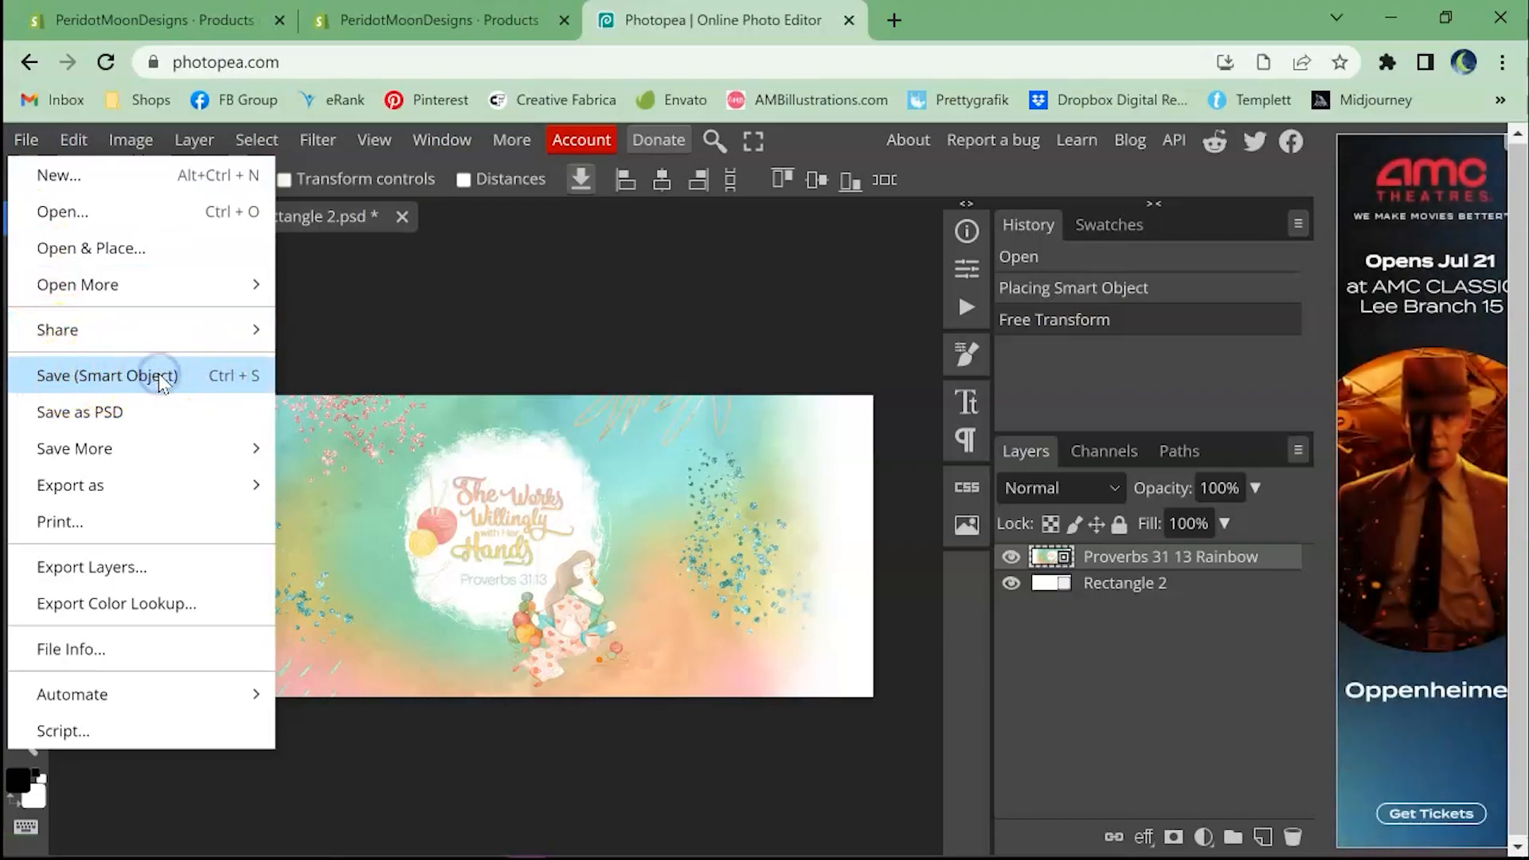
{"action": "left_click", "coordinate": [161, 380]}
{"action": "left_click", "coordinate": [147, 218]}
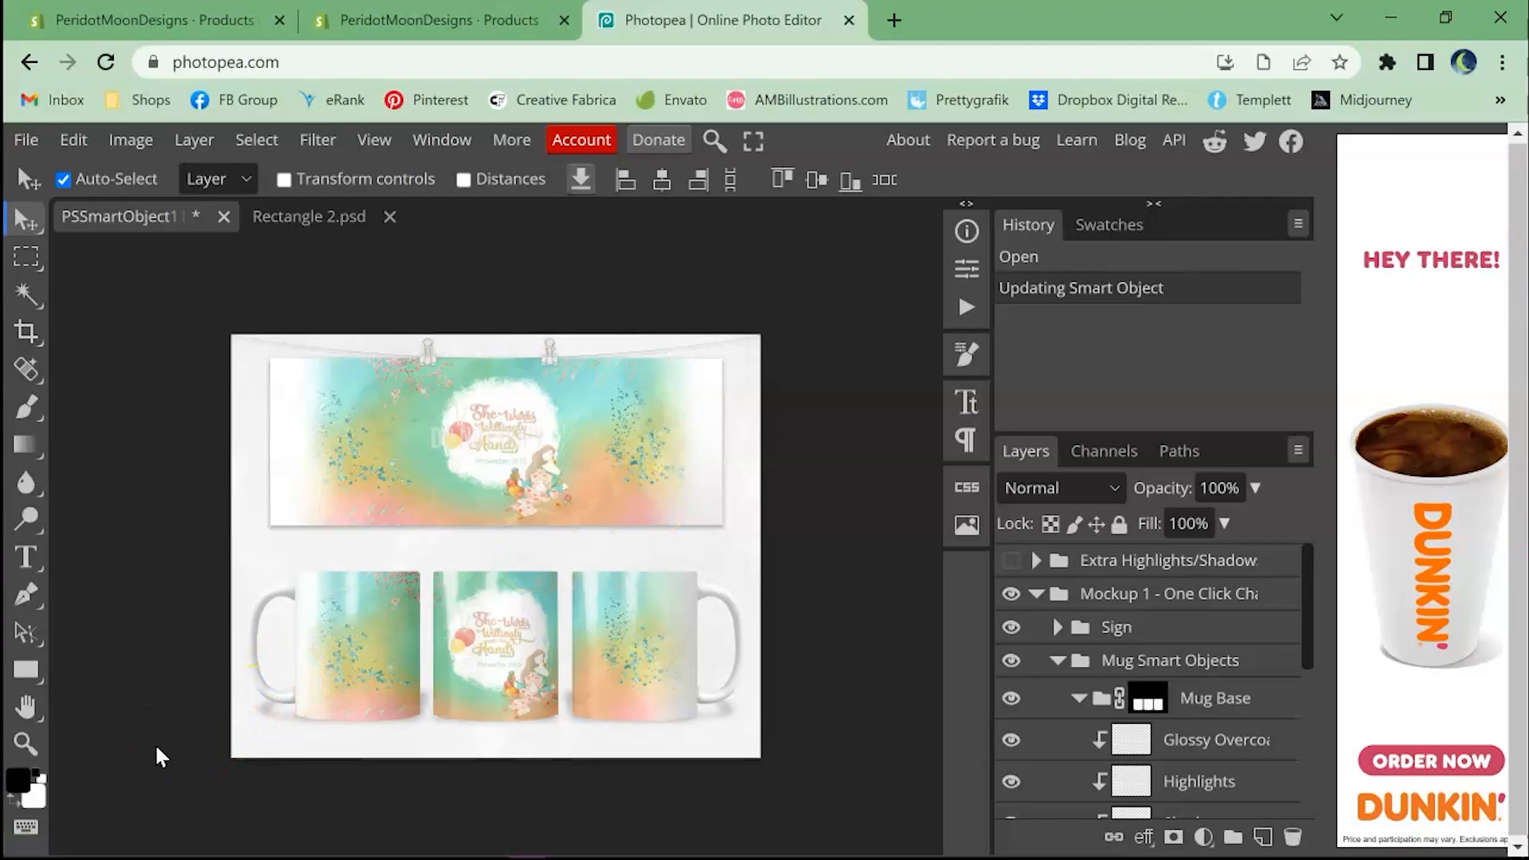
{"action": "left_click", "coordinate": [162, 776]}
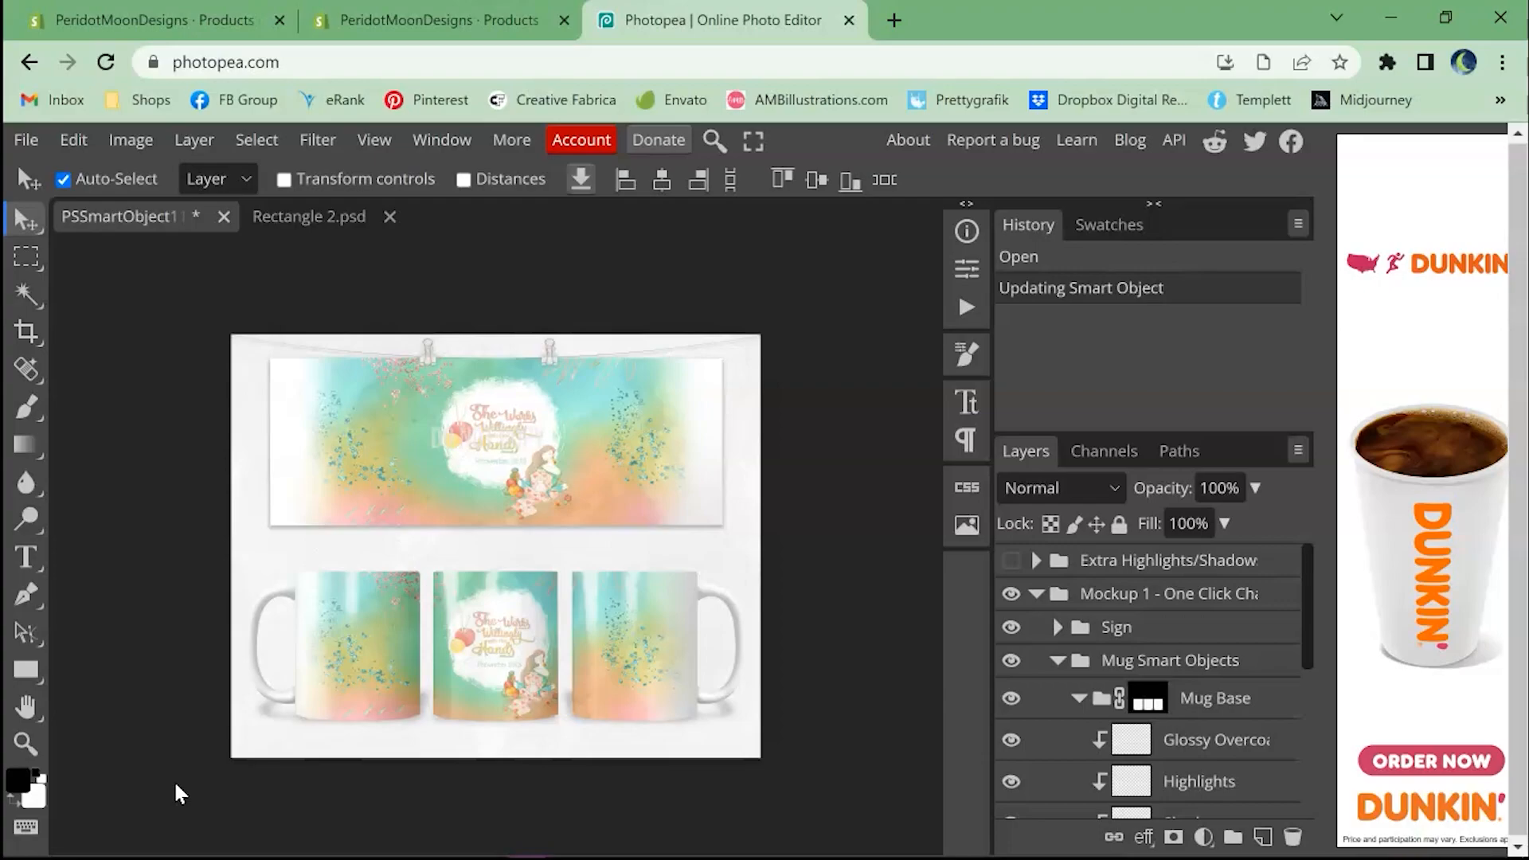
{"action": "left_click", "coordinate": [137, 788]}
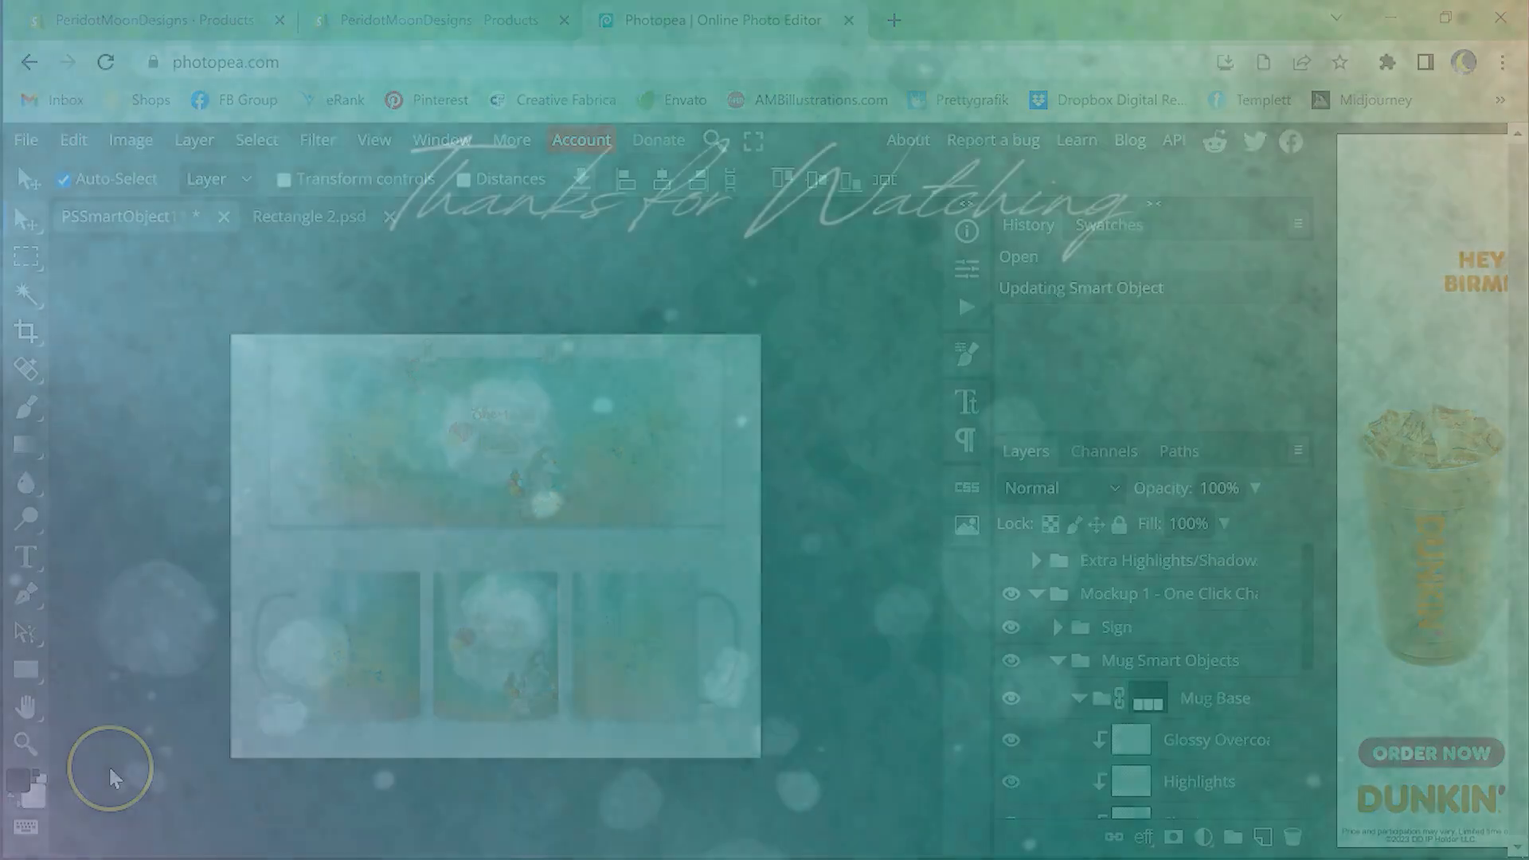